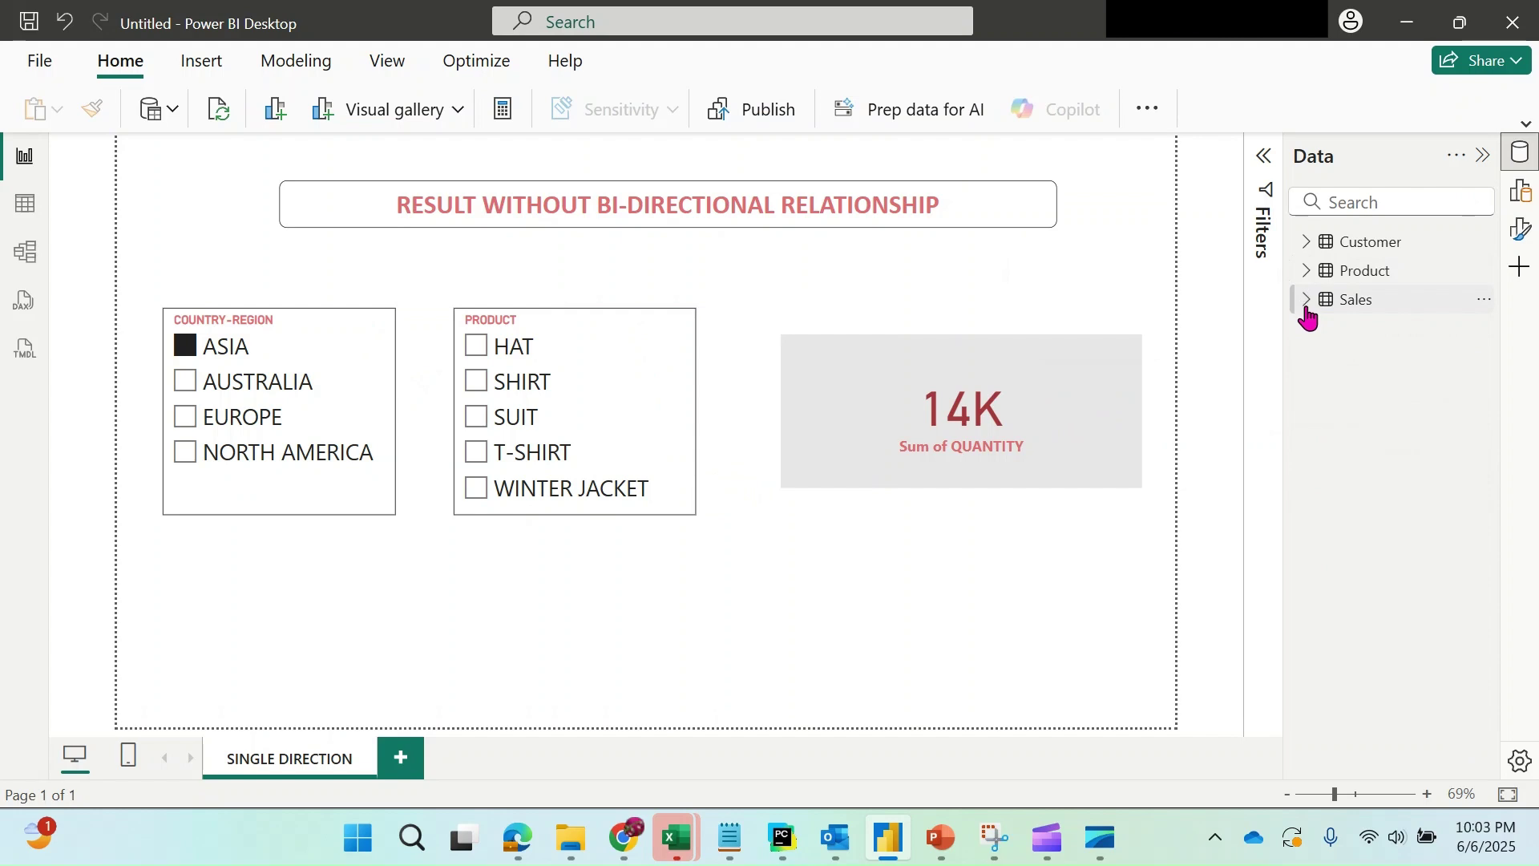
# - Examine the fields of the Customer, Product and Sales tables, widening the data list to read the full names
pyautogui.click(1307, 241)
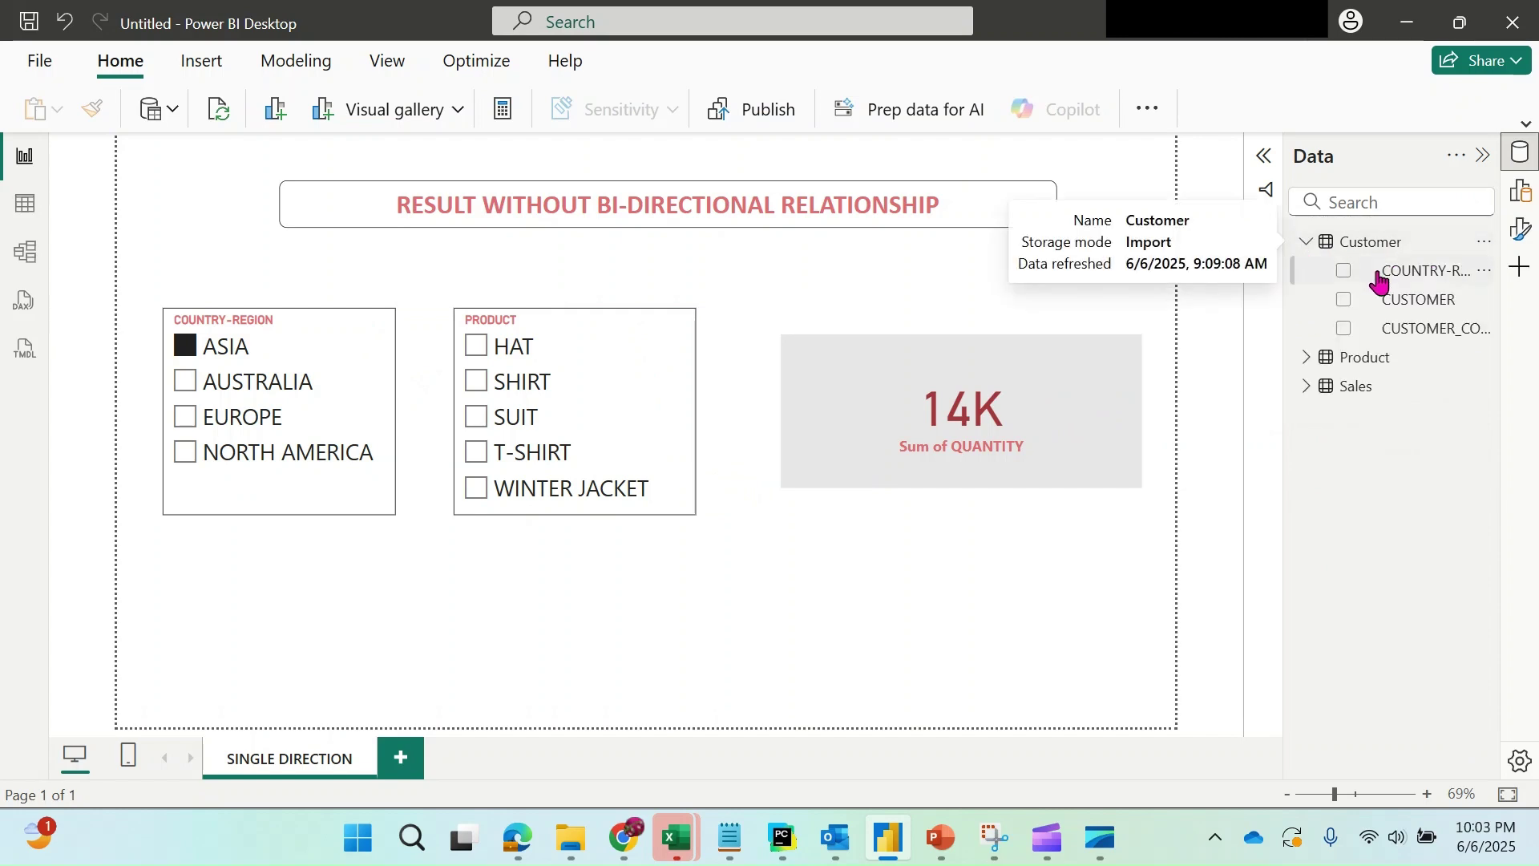
pyautogui.click(1305, 358)
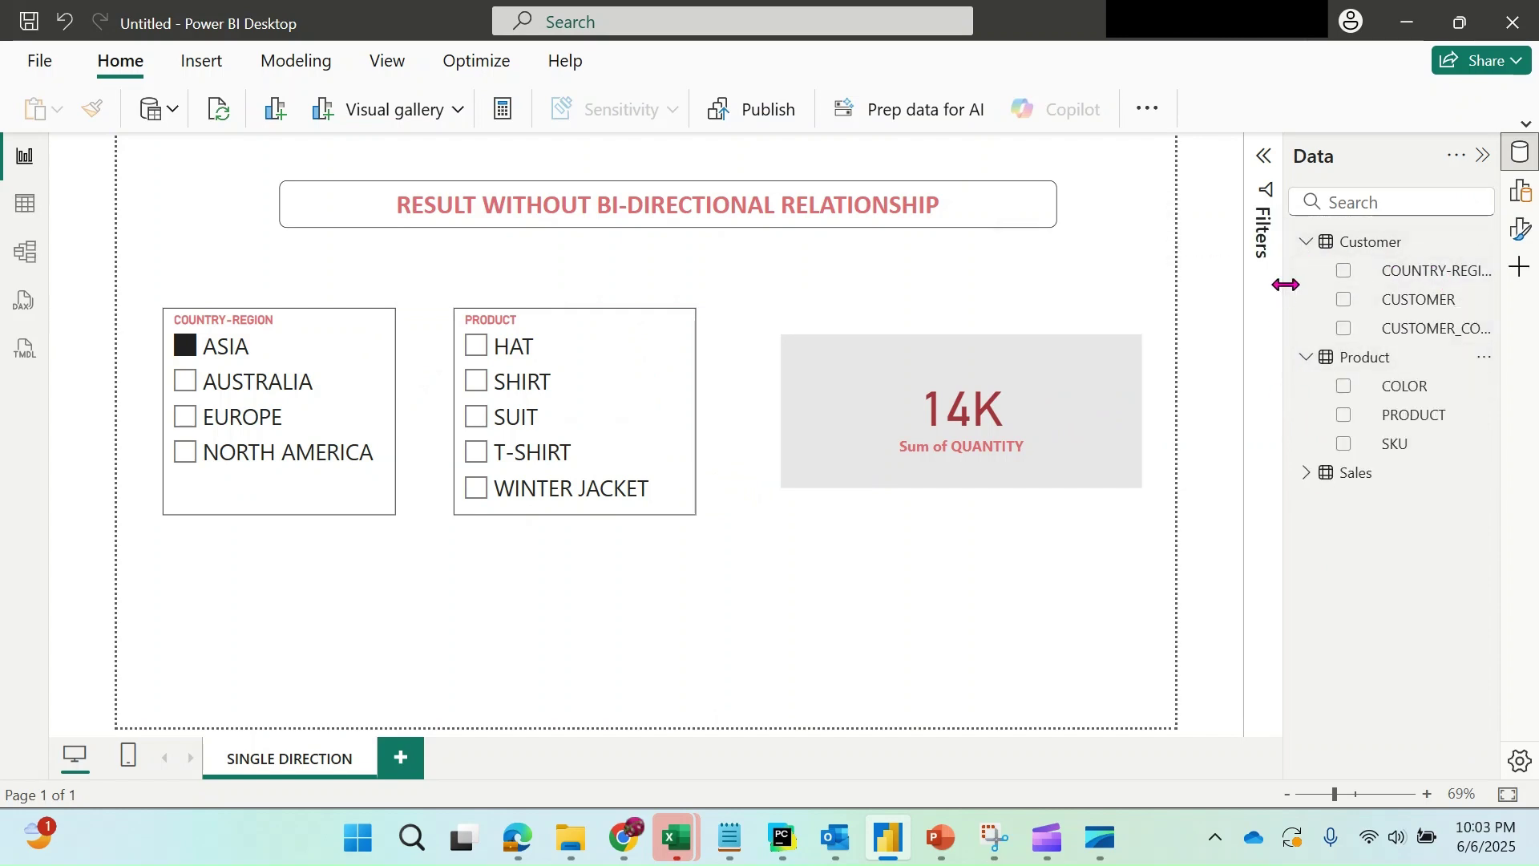
pyautogui.moveTo(1285, 285); pyautogui.dragTo(1257, 281)
pyautogui.click(1279, 475)
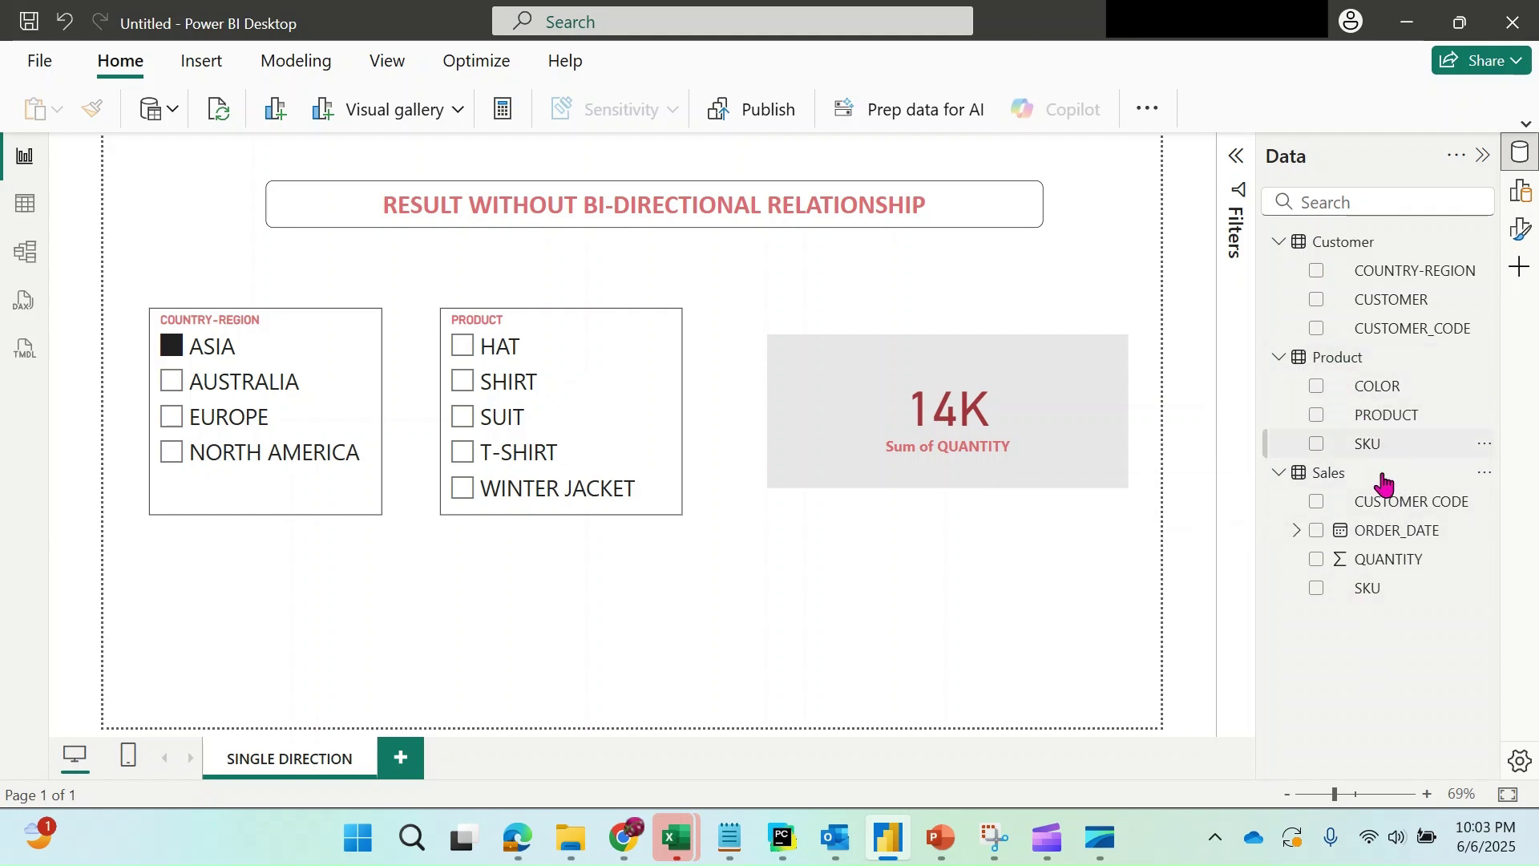
pyautogui.click(1483, 155)
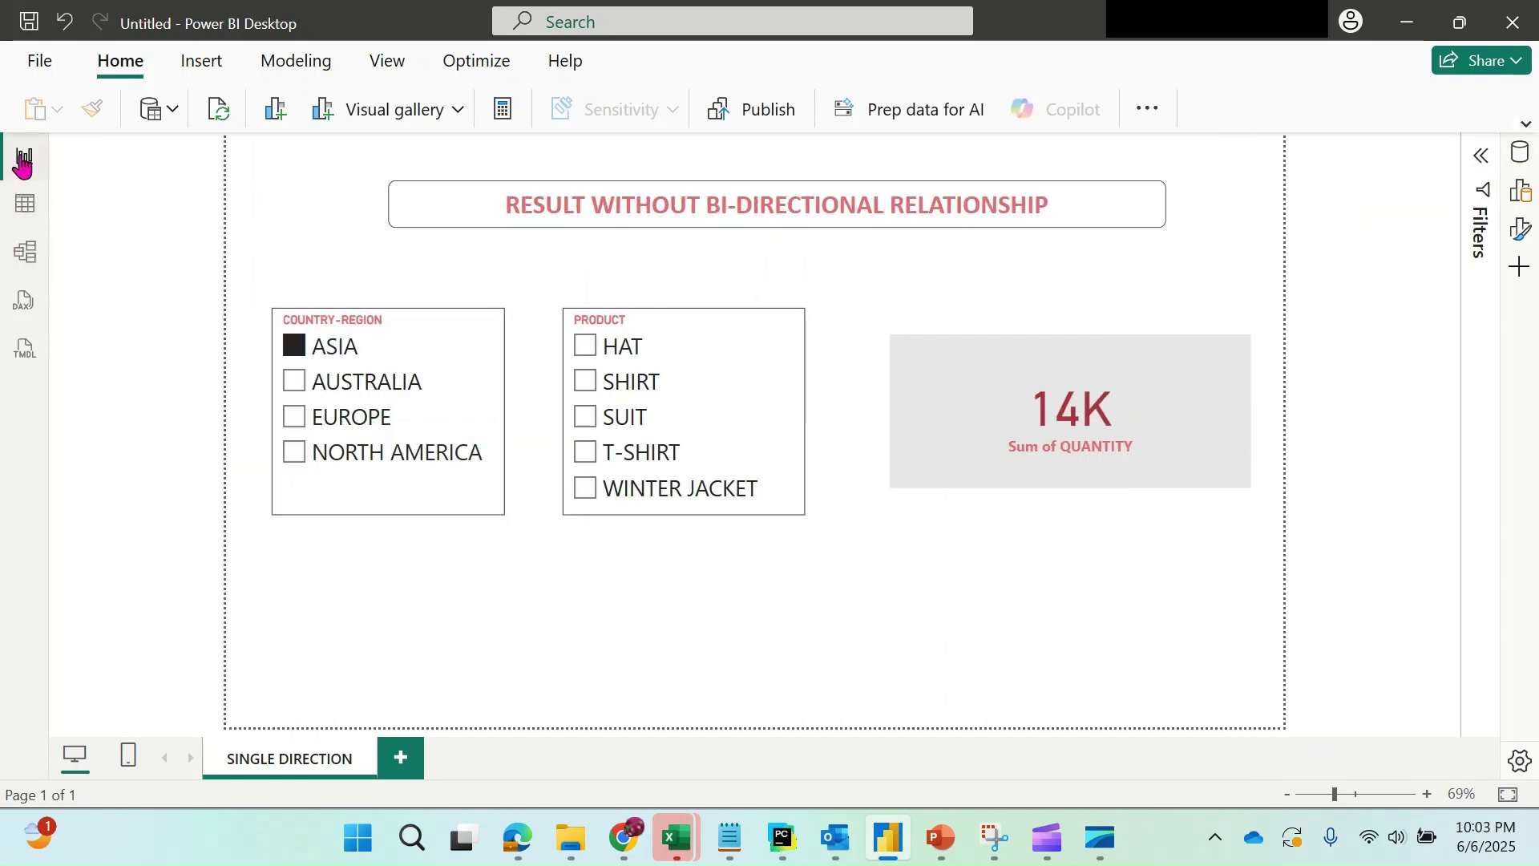
# - Examine the Sales table's rows and the model diagram linking Customer and Product to Sales
pyautogui.click(25, 203)
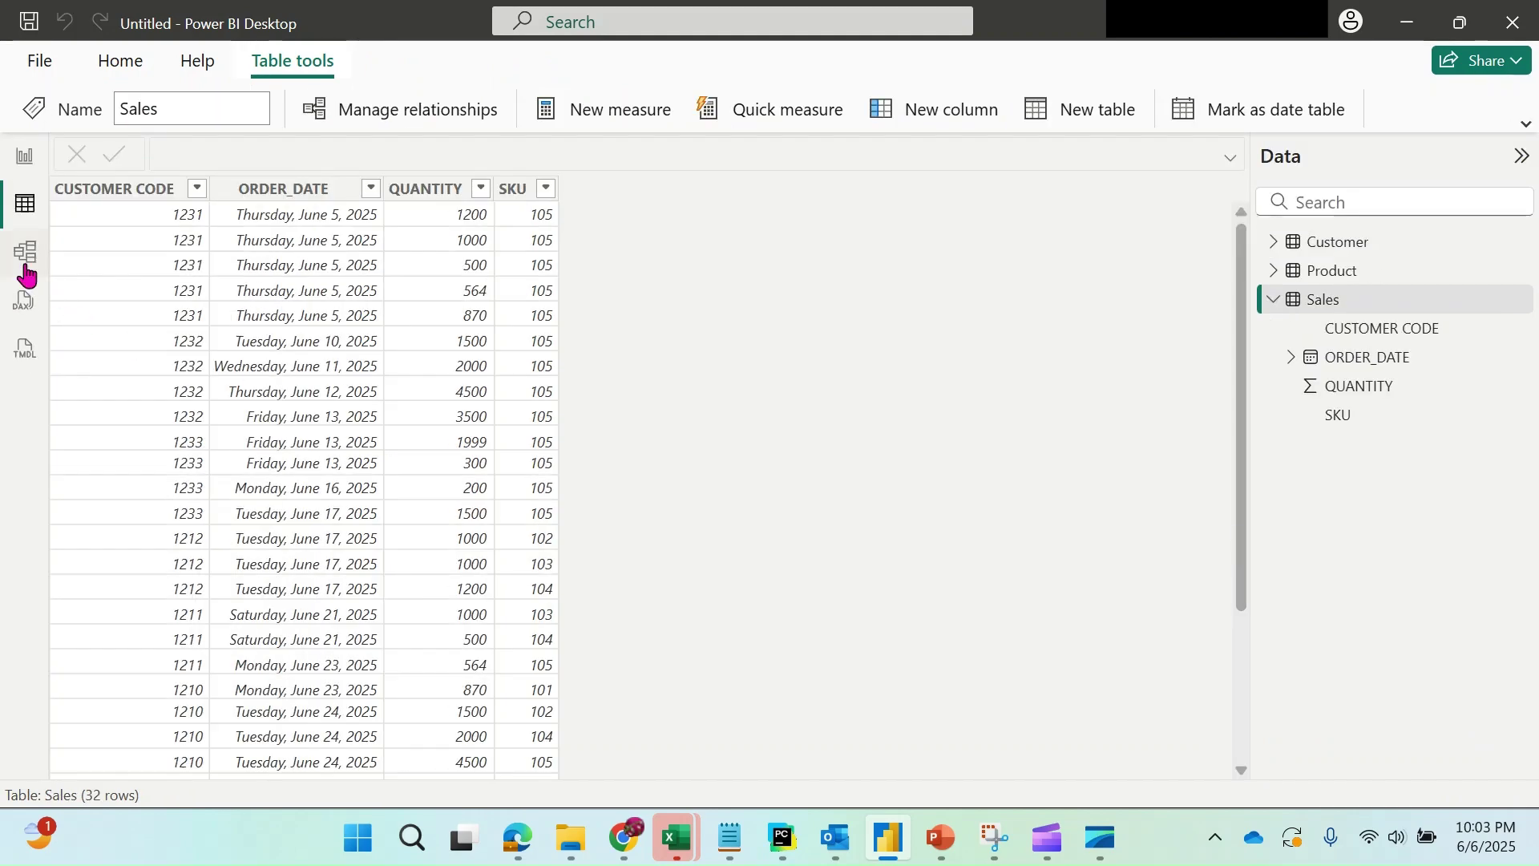
pyautogui.click(25, 254)
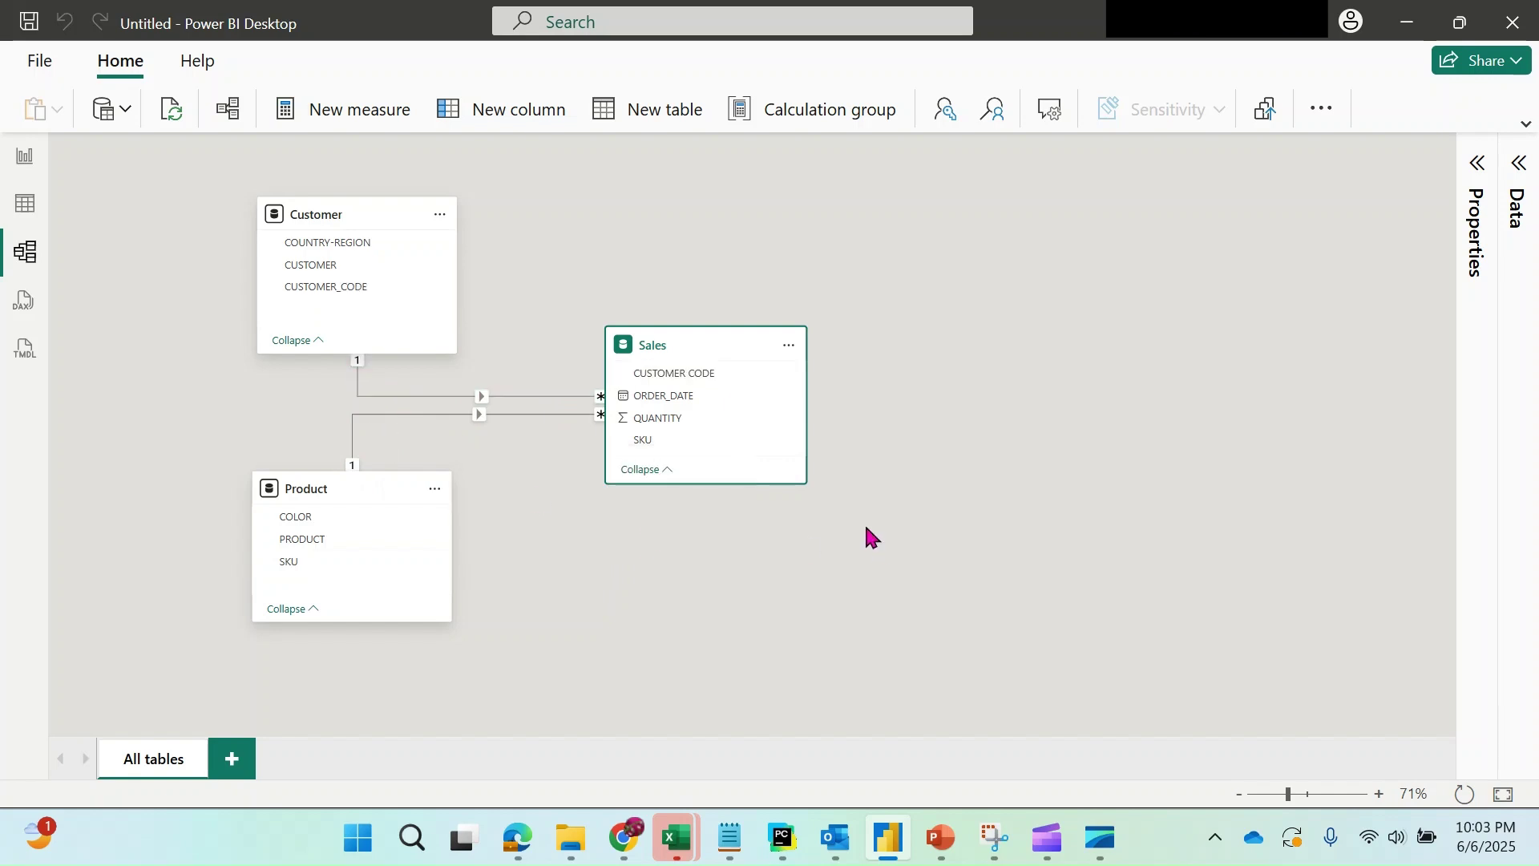
pyautogui.click(1310, 794)
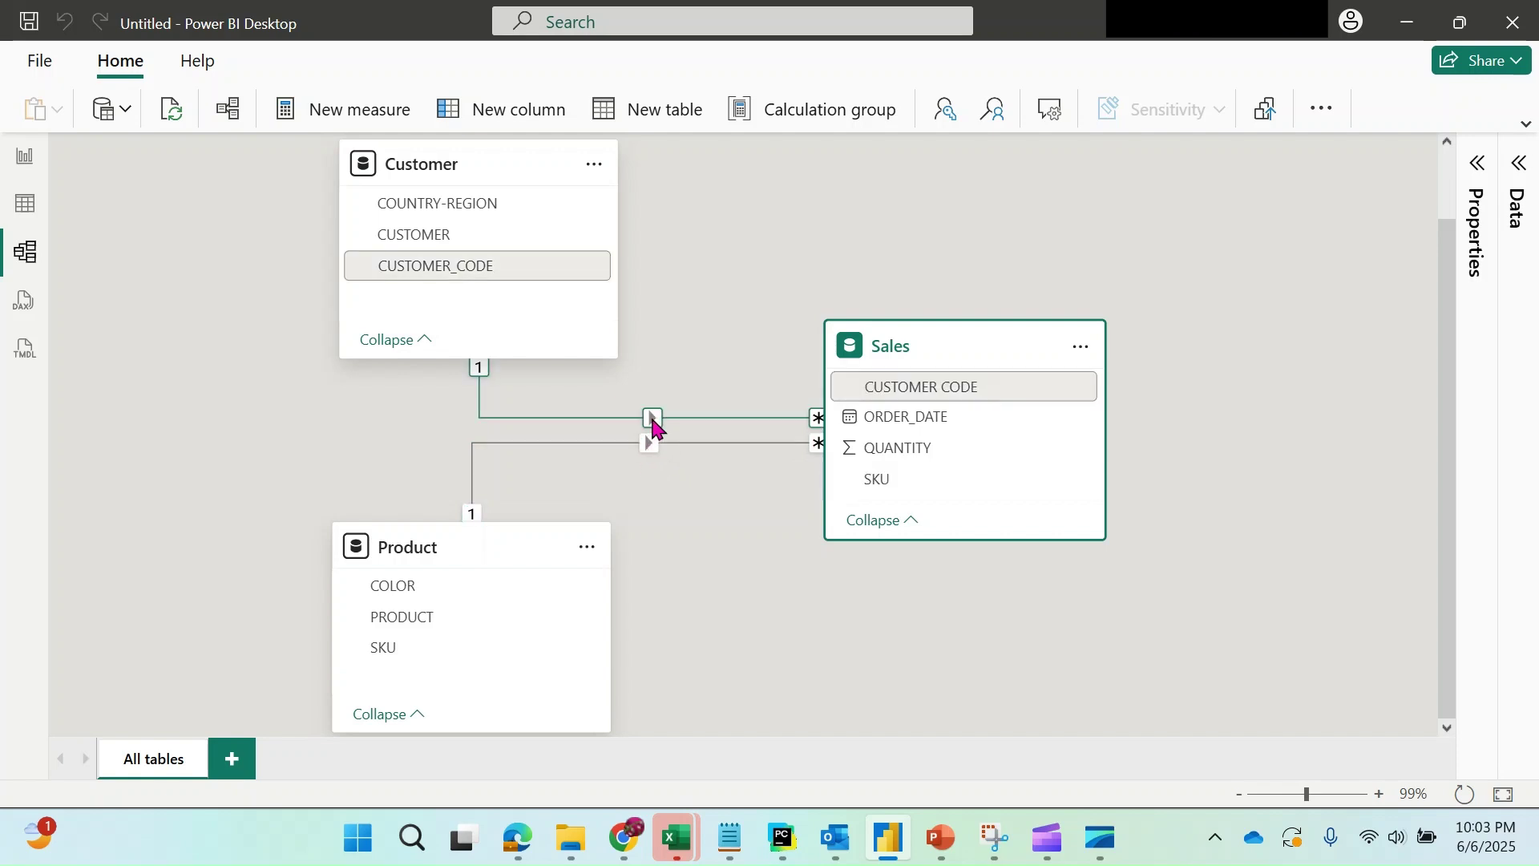
# - Examine the cross-filter direction options of the Product–Sales relationship and save it with Single kept
pyautogui.rightClick(694, 445)
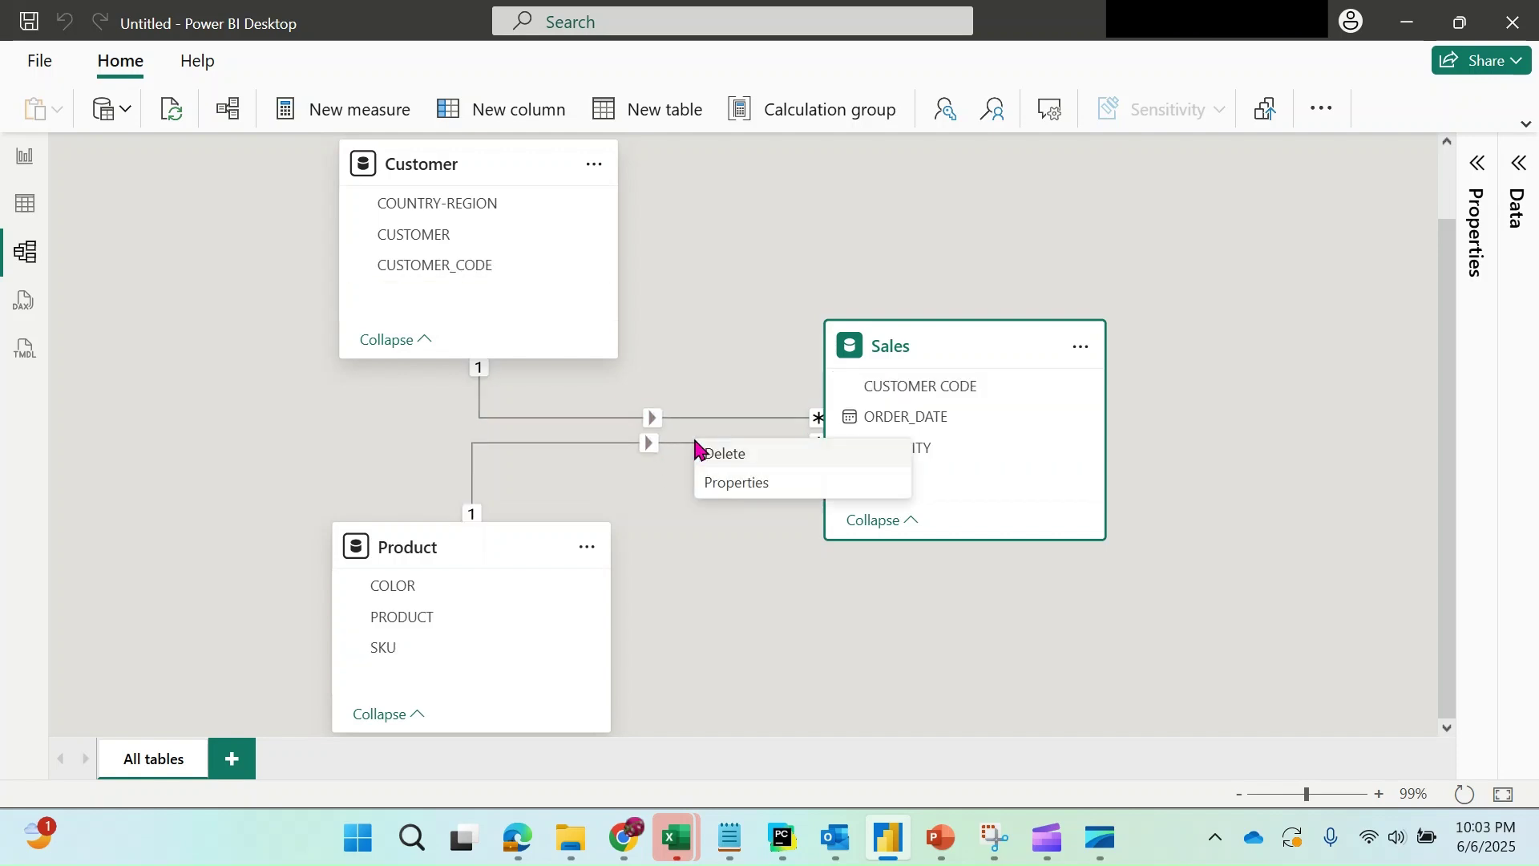
pyautogui.click(745, 490)
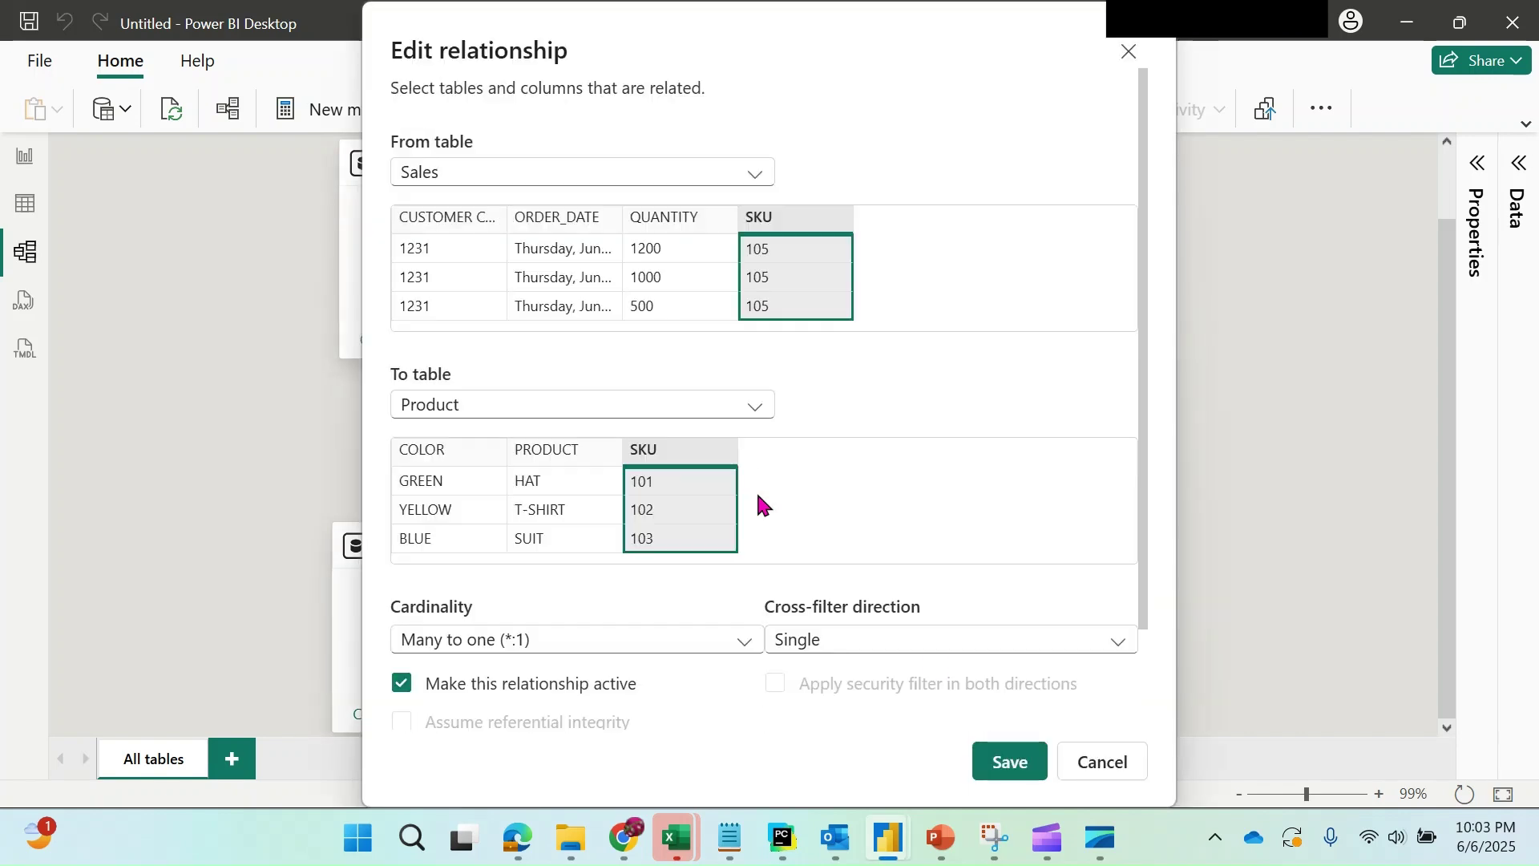
pyautogui.click(873, 640)
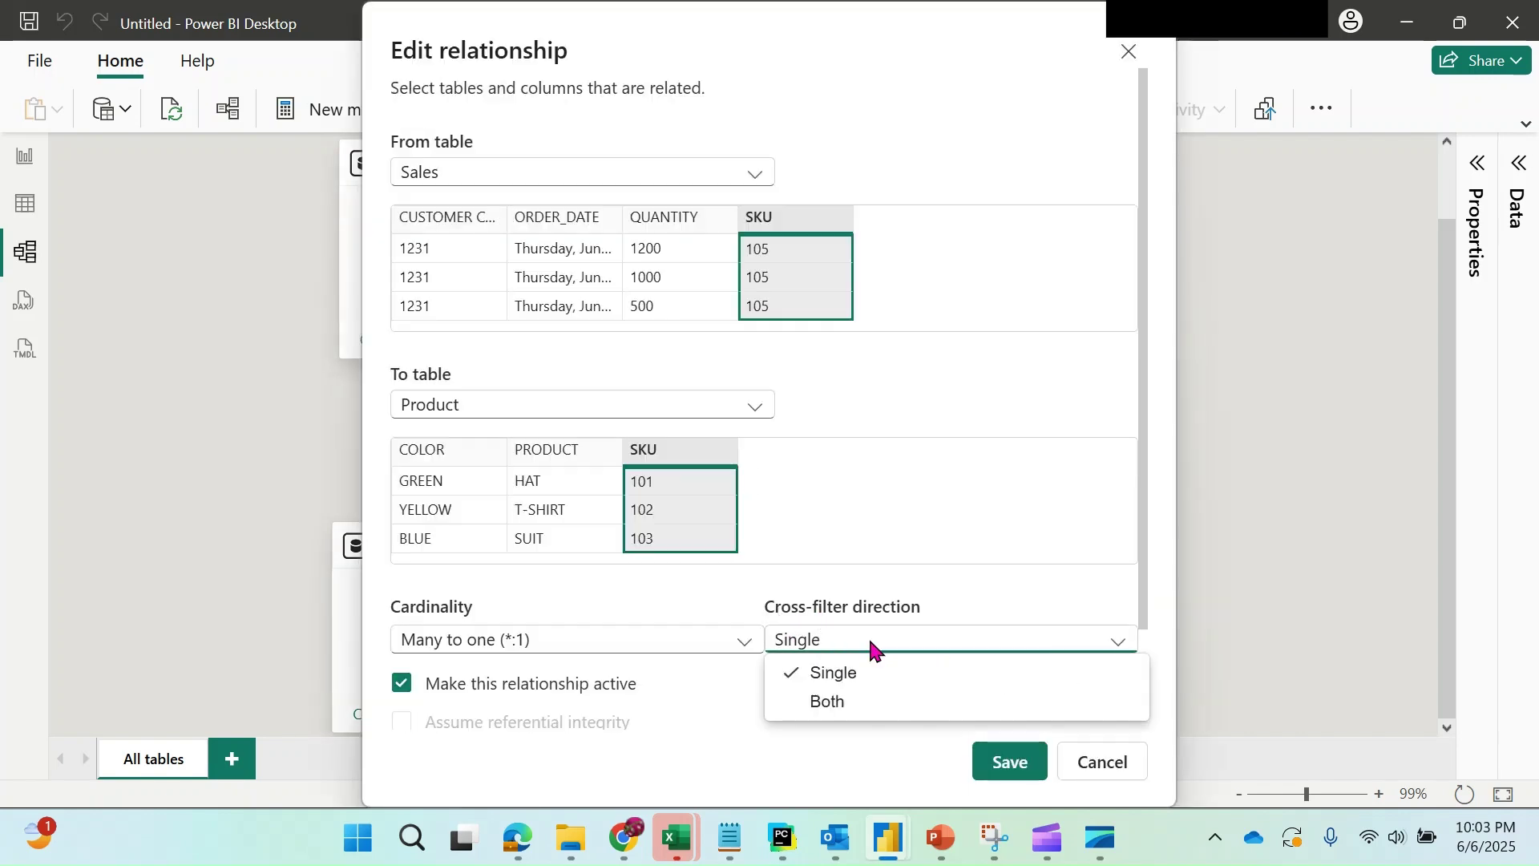
pyautogui.click(982, 589)
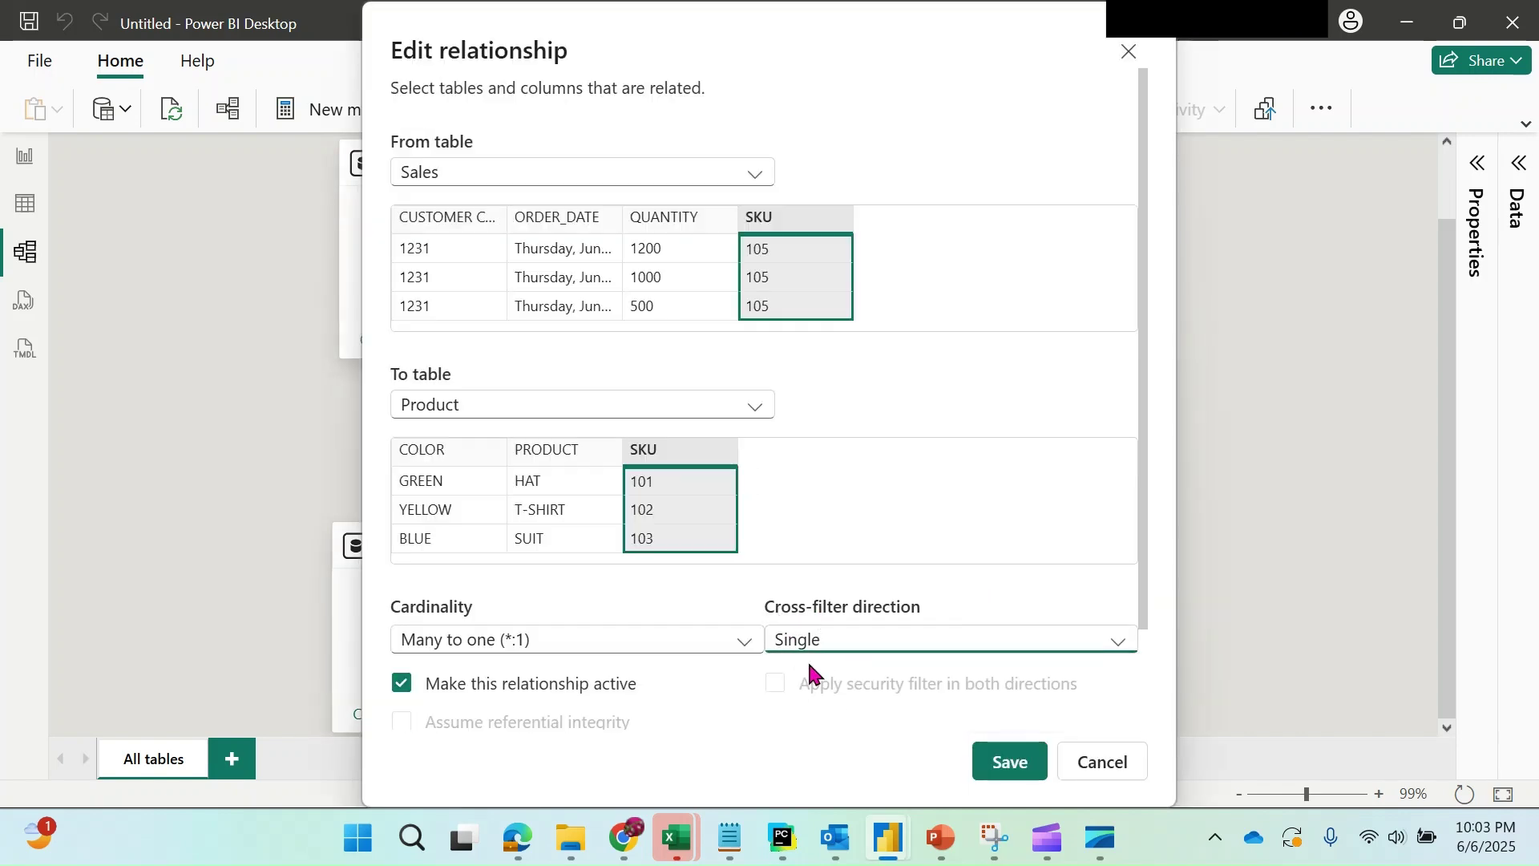
pyautogui.click(1011, 761)
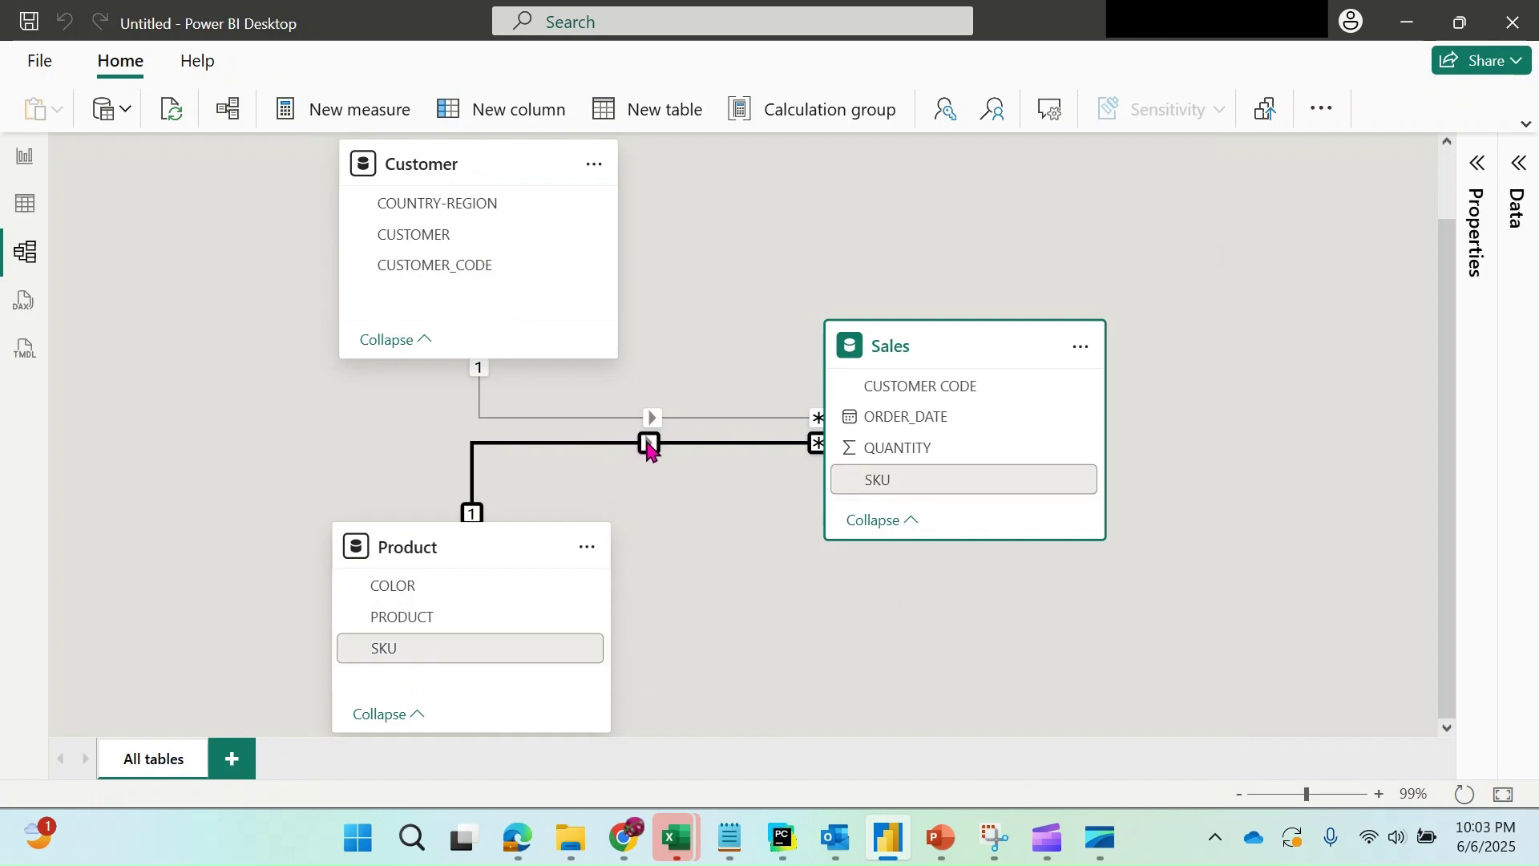
pyautogui.click(705, 537)
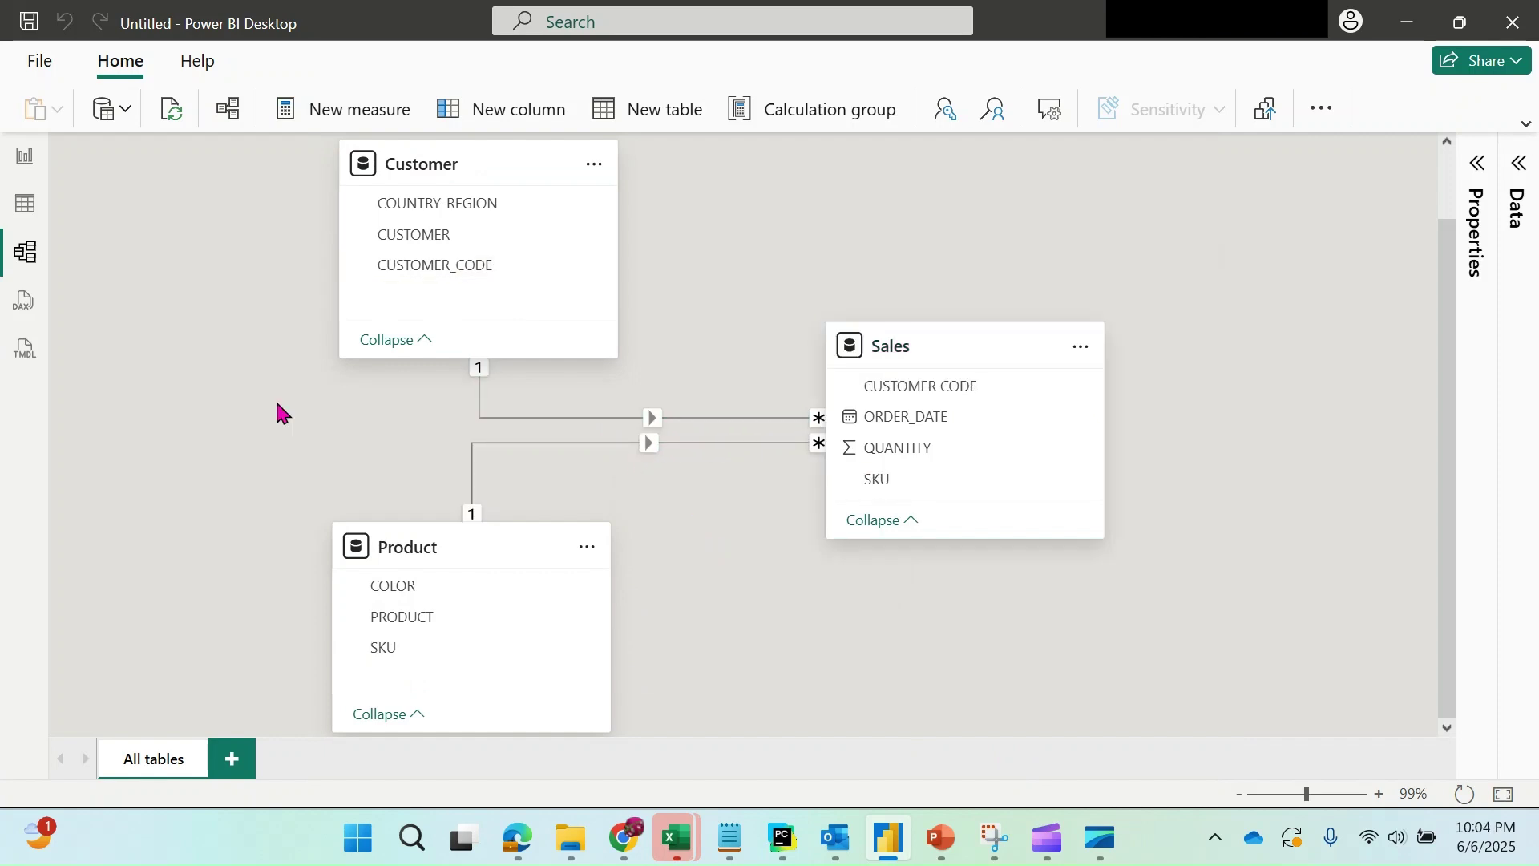
# - Return to the report page and check the source field and filters of the COUNTRY-REGION slicer
pyautogui.click(25, 159)
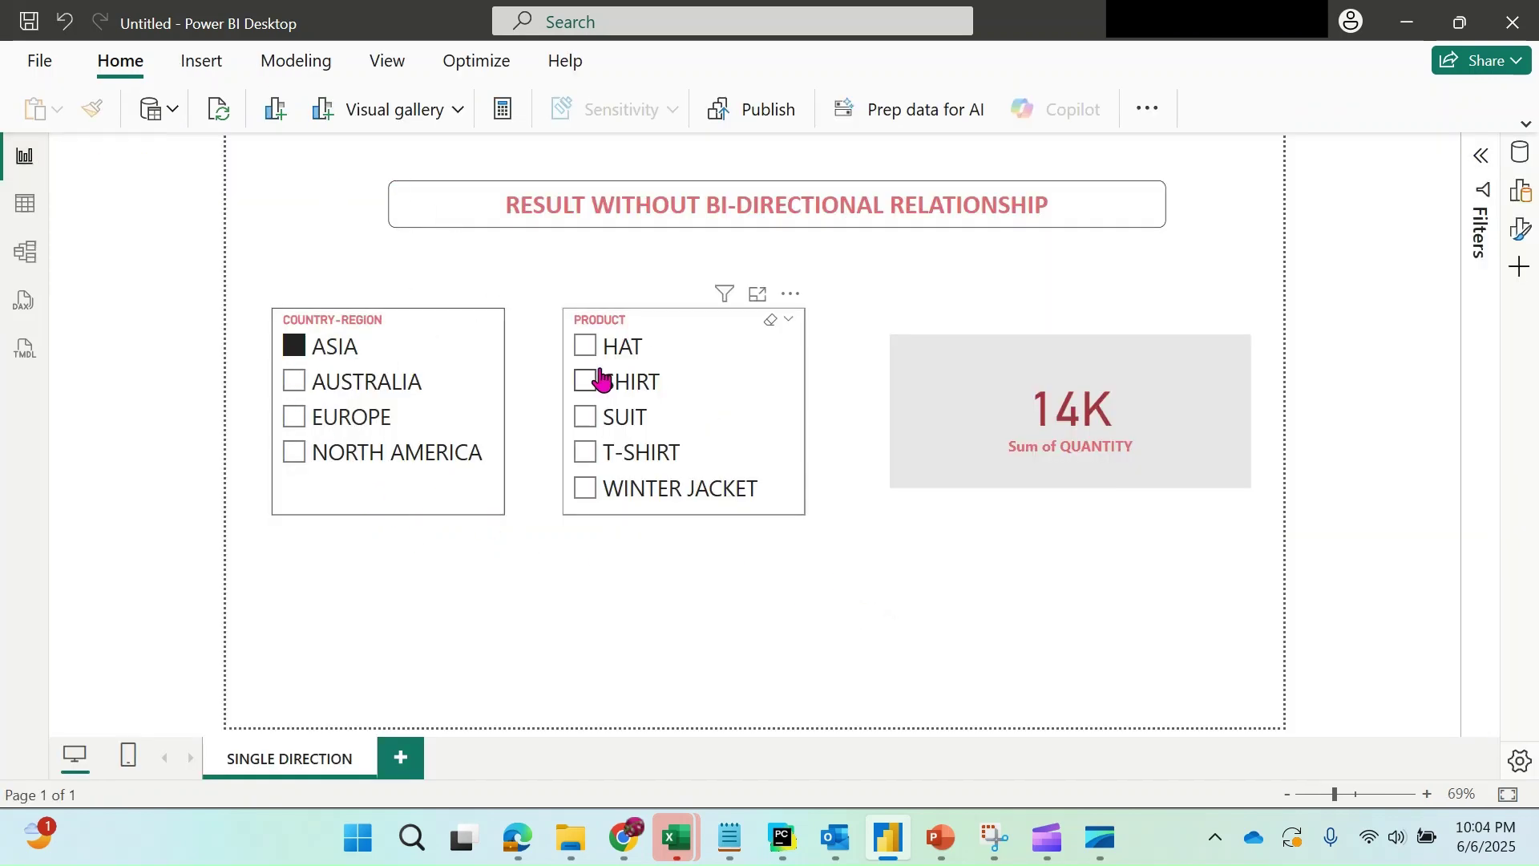
pyautogui.click(1520, 152)
pyautogui.click(289, 508)
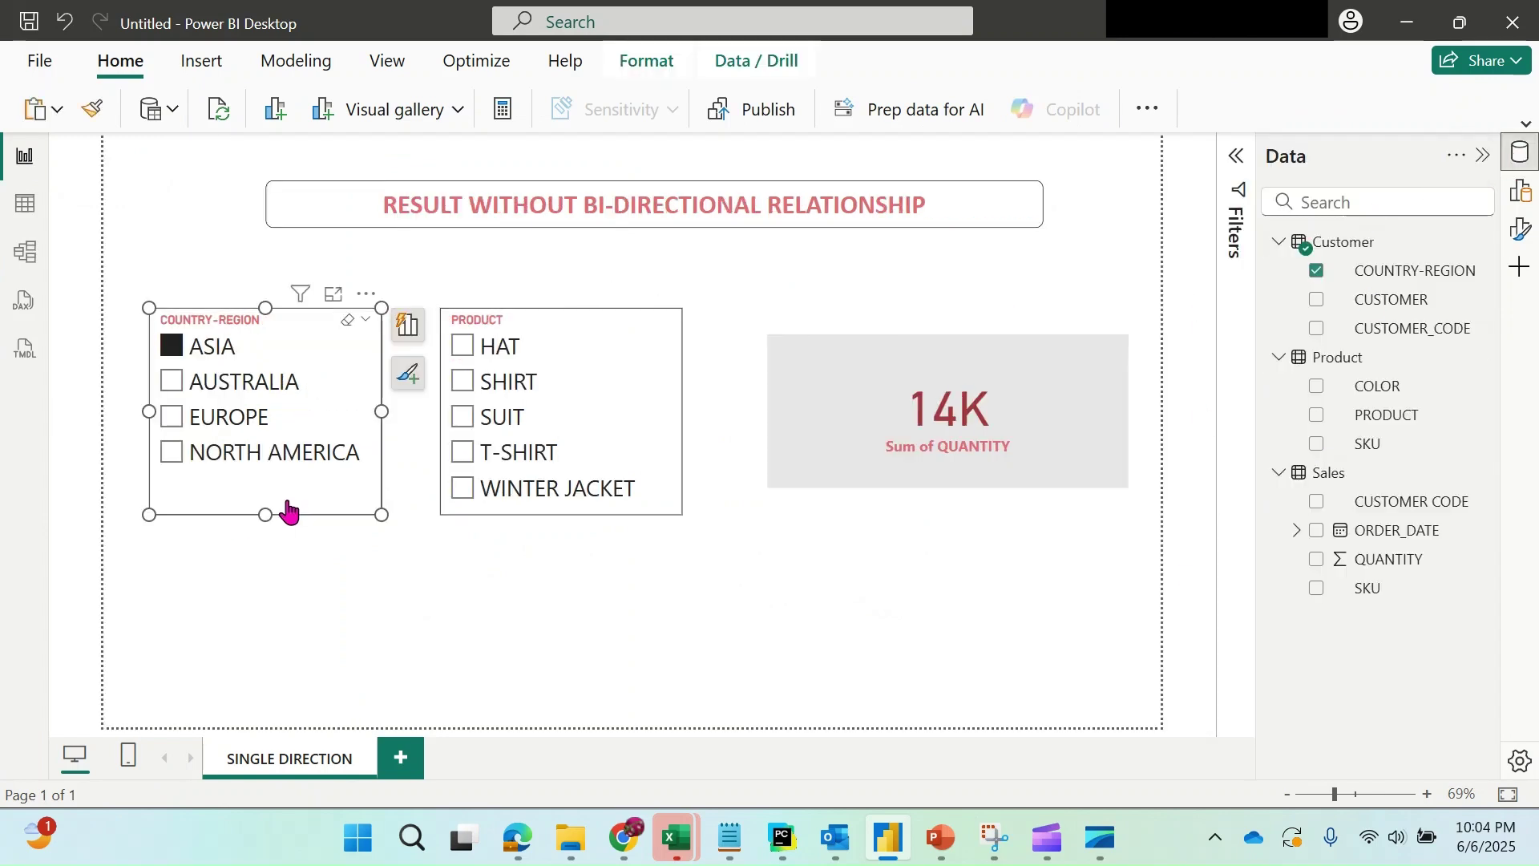
pyautogui.click(1237, 156)
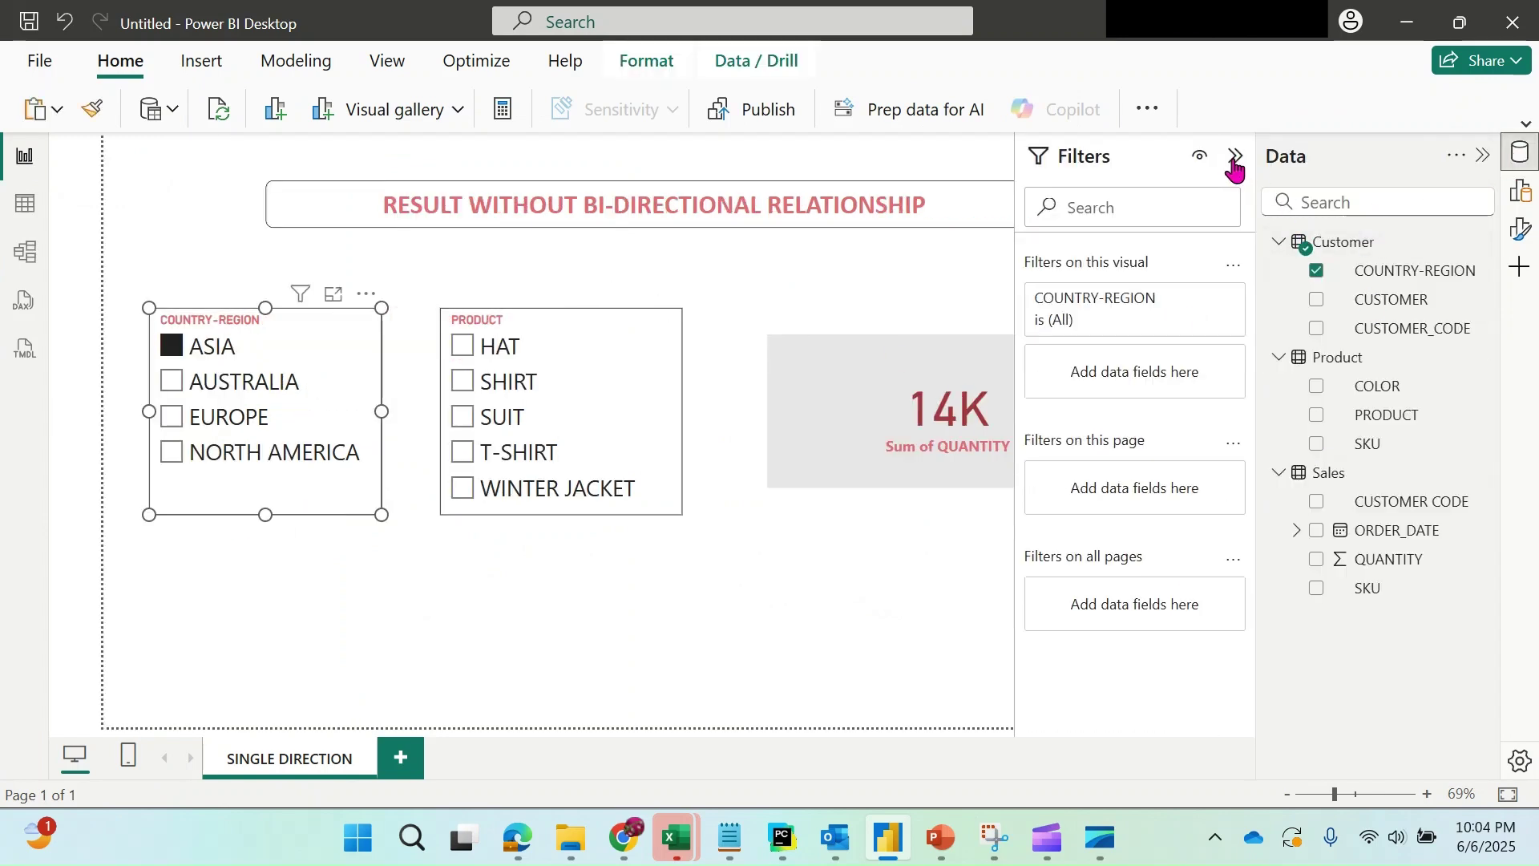
pyautogui.click(1237, 155)
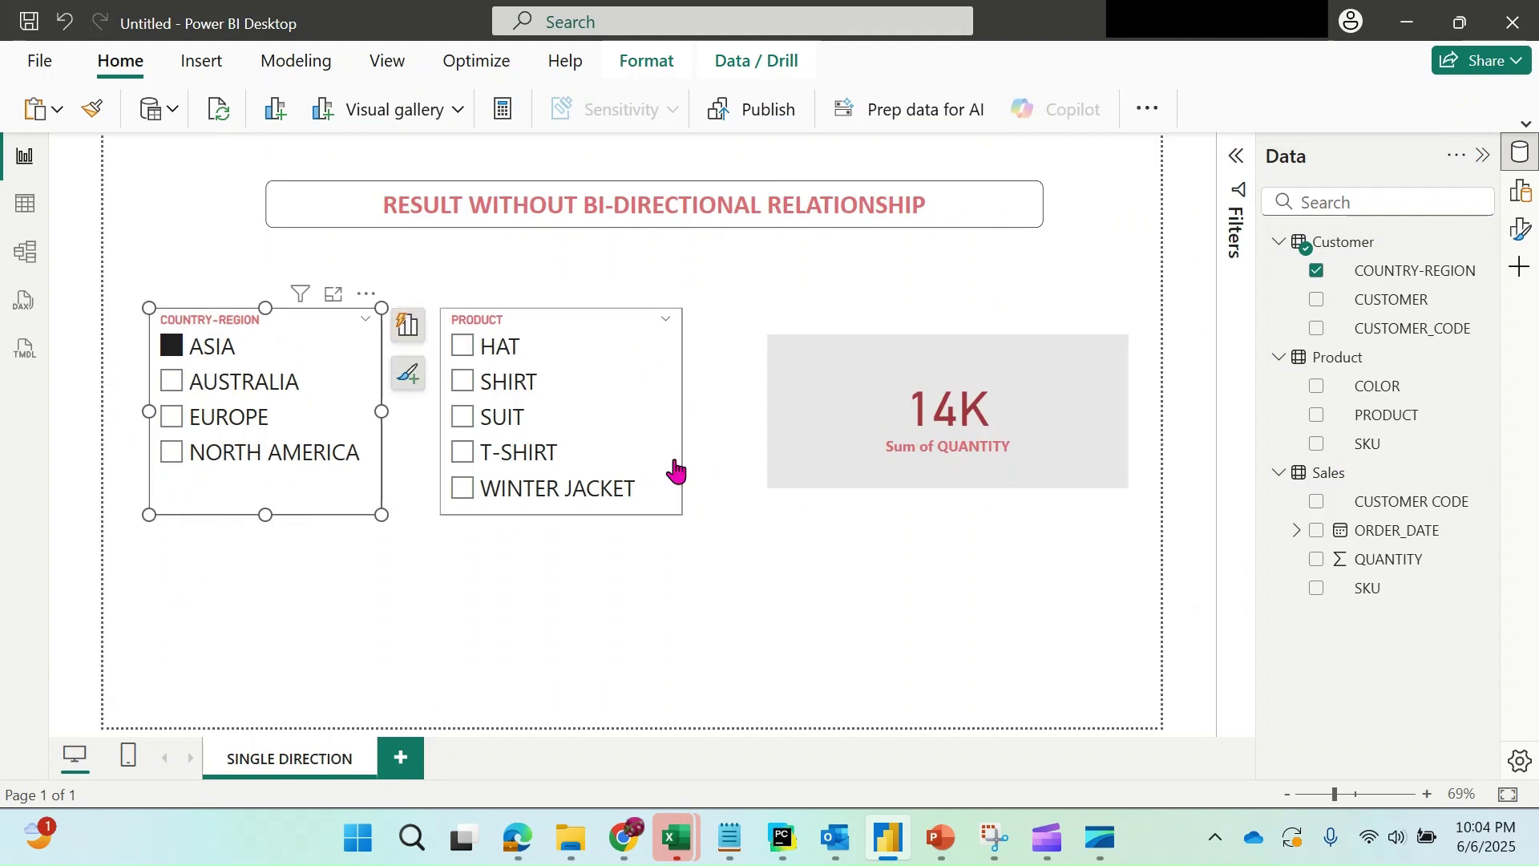
# - Examine the suggested visual types, assigned field and formatting options of the COUNTRY-REGION slicer
pyautogui.click(409, 326)
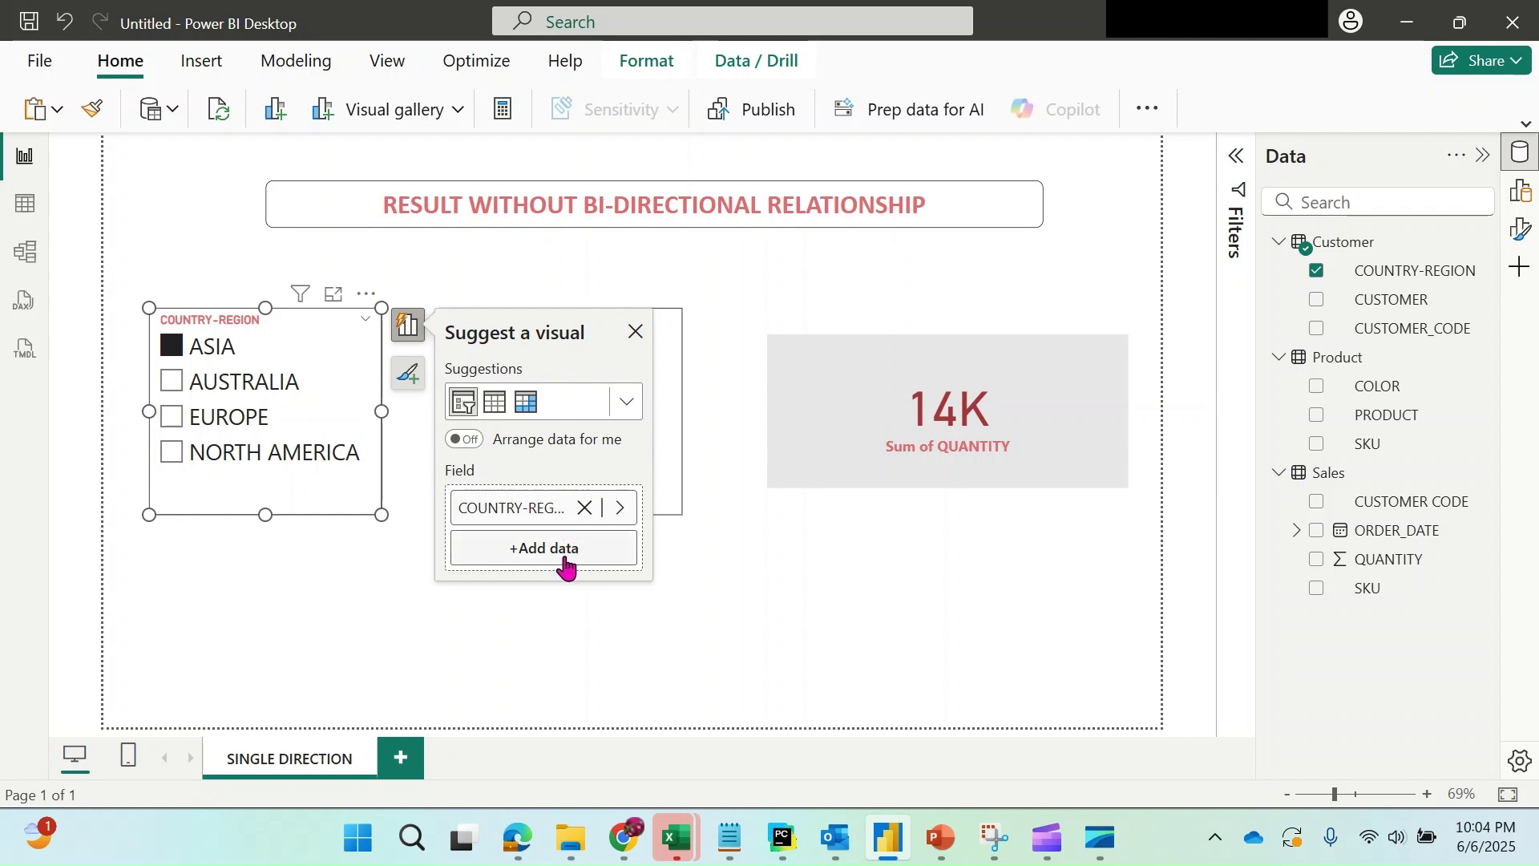
pyautogui.click(406, 372)
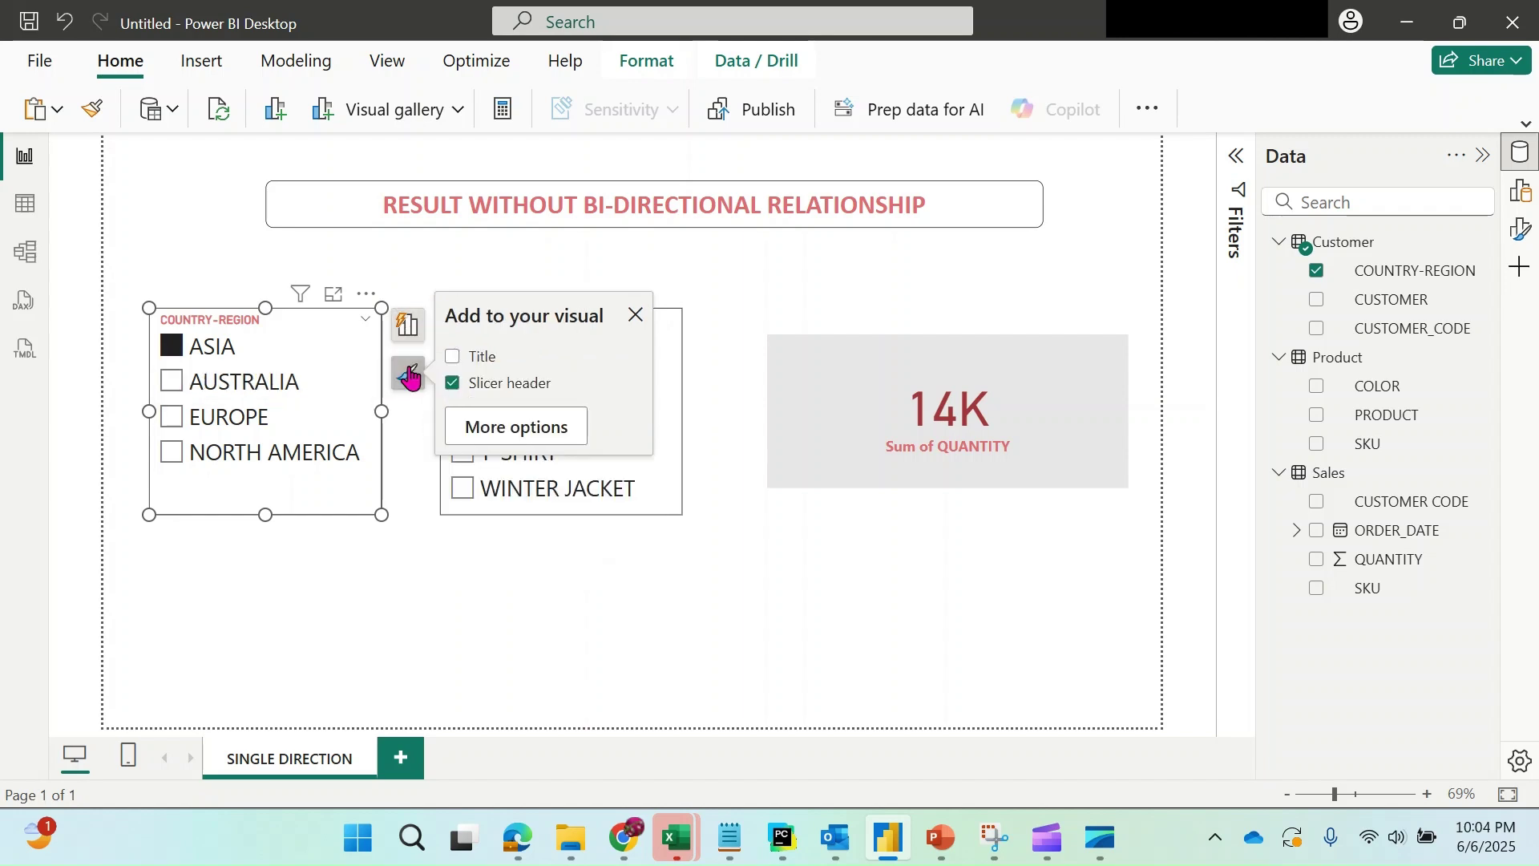
pyautogui.click(491, 432)
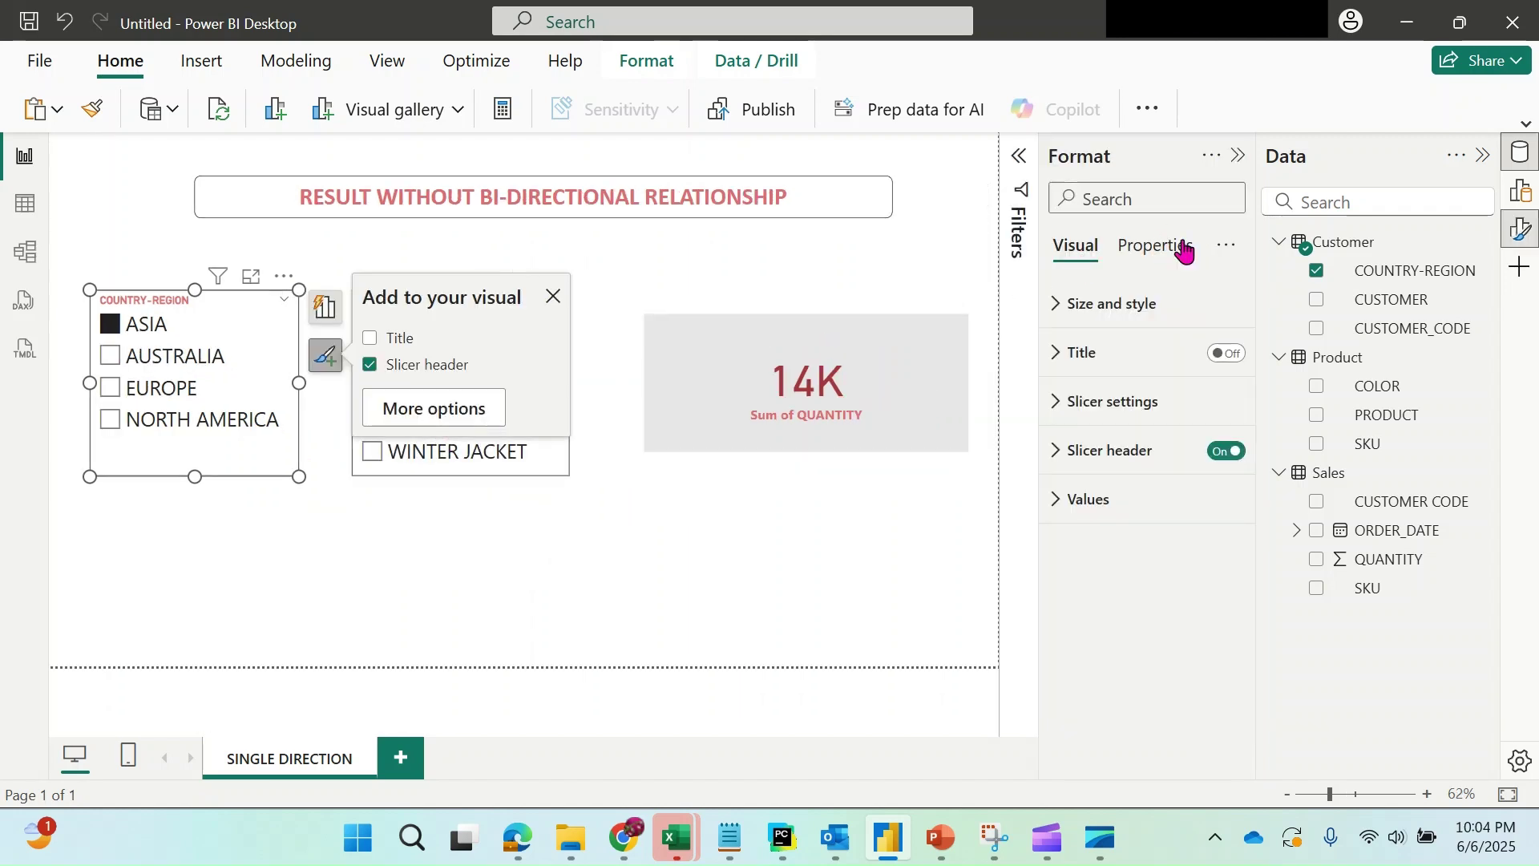
pyautogui.click(1238, 156)
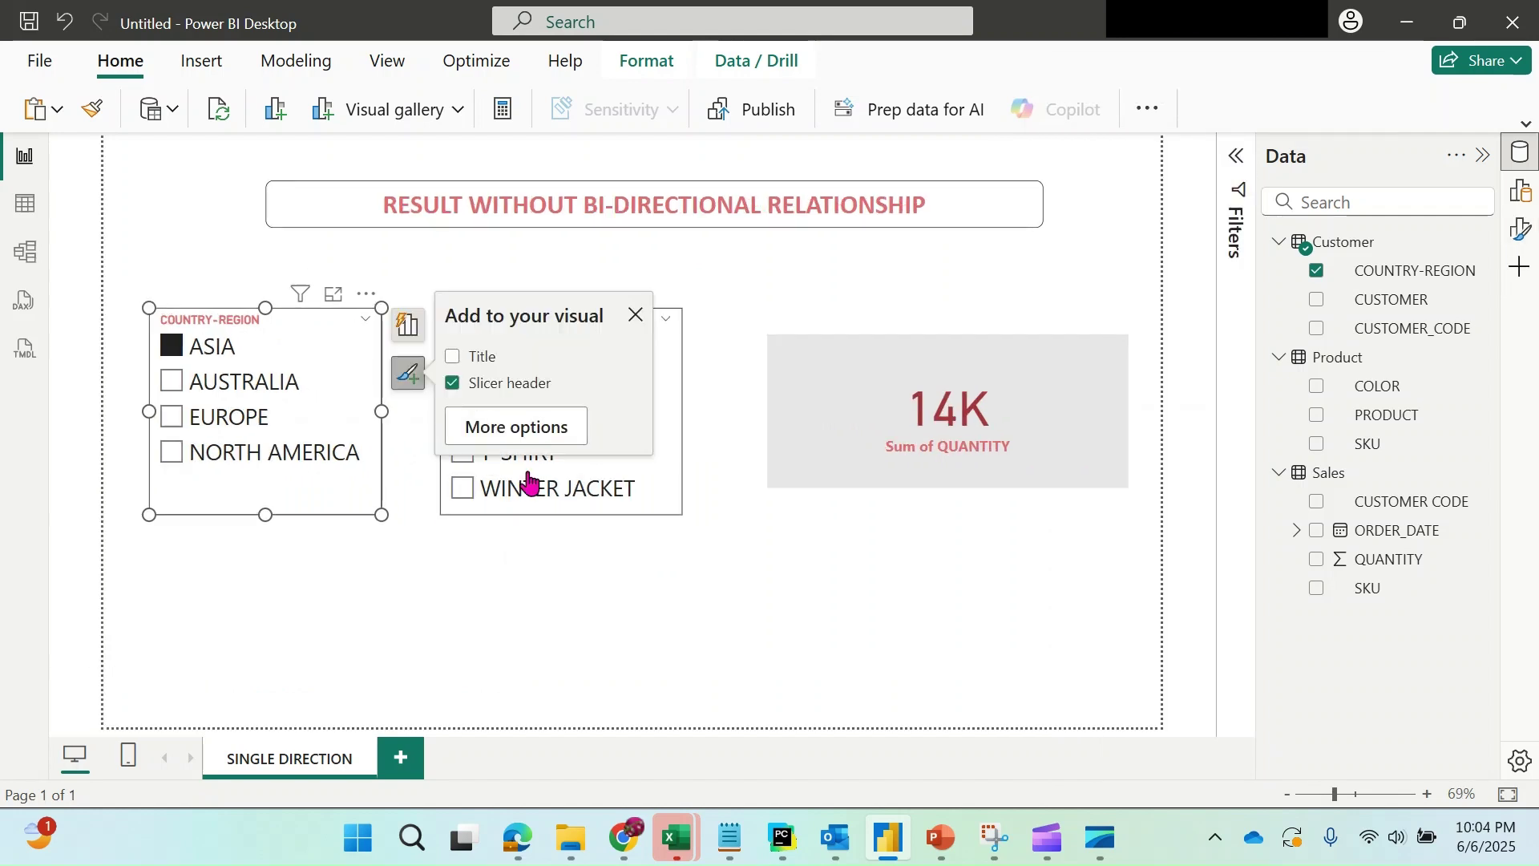
pyautogui.click(286, 509)
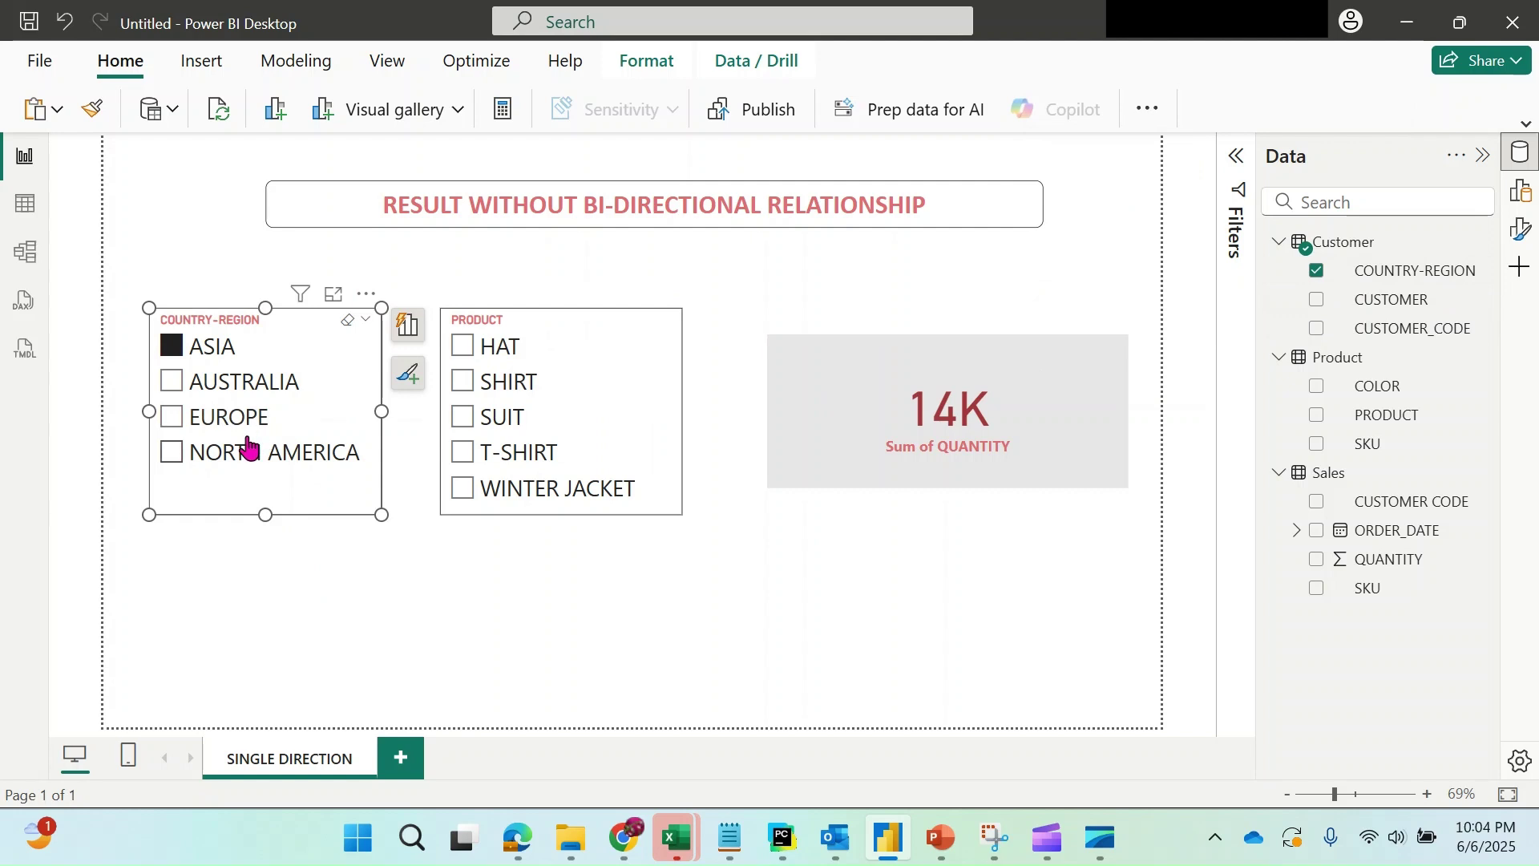
# - Examine the visual type and assigned field of the PRODUCT slicer, and recheck those of the COUNTRY-REGION slicer
pyautogui.click(579, 509)
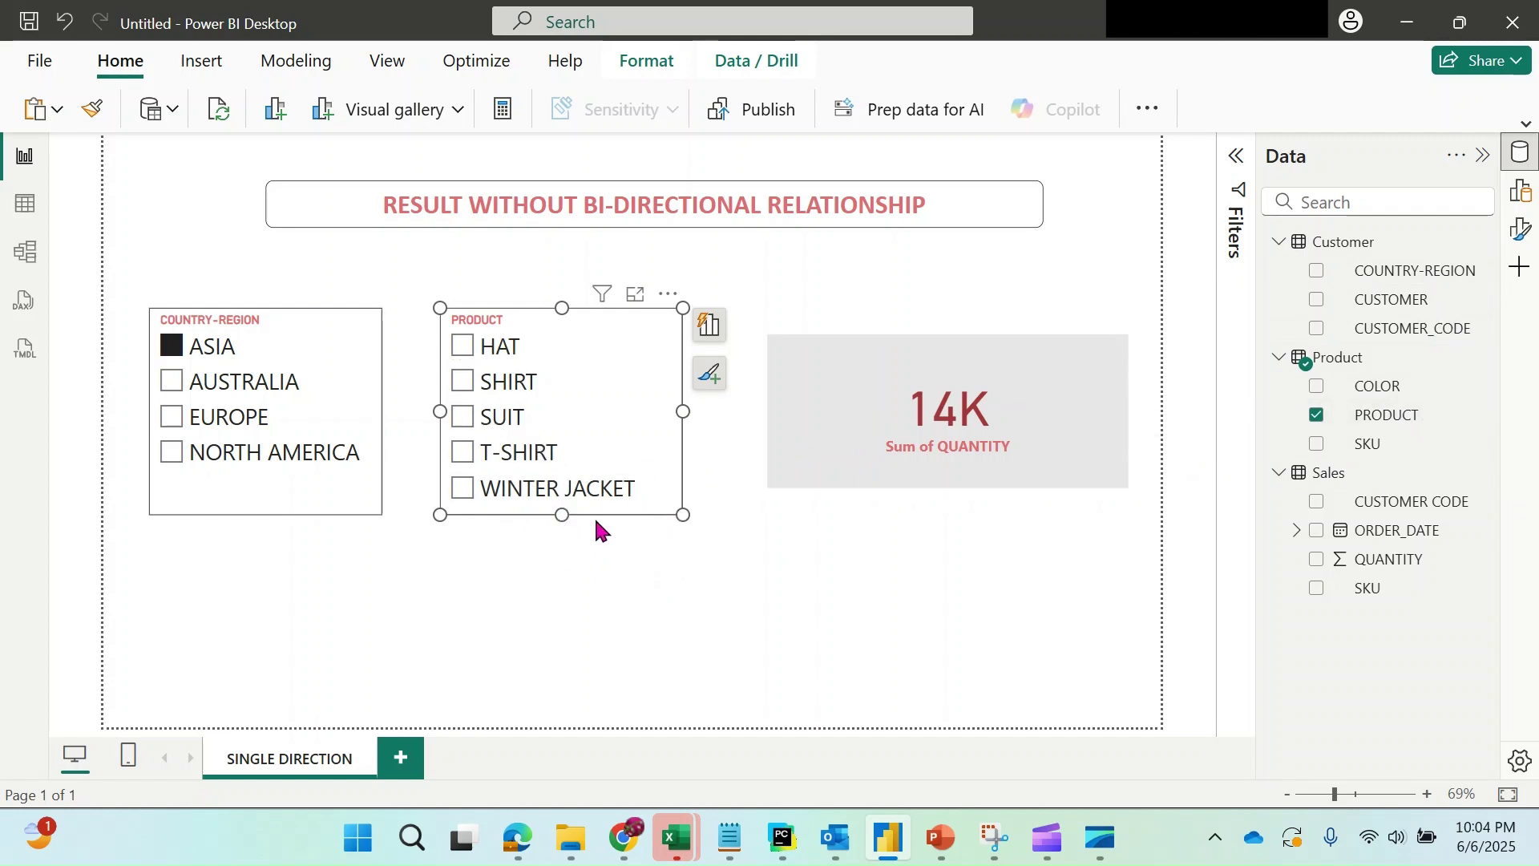
pyautogui.click(709, 326)
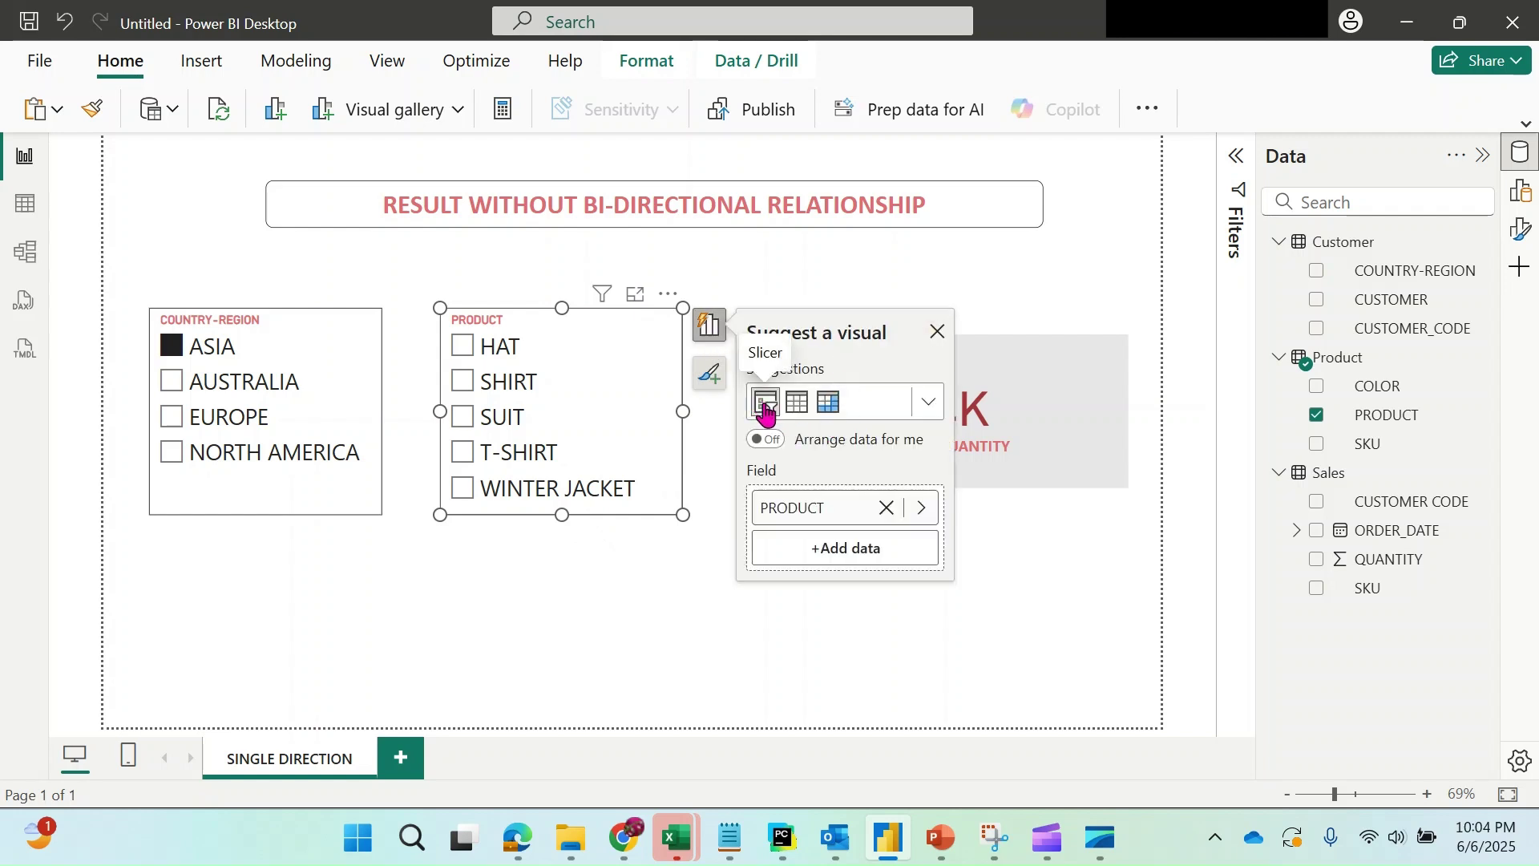
pyautogui.click(334, 525)
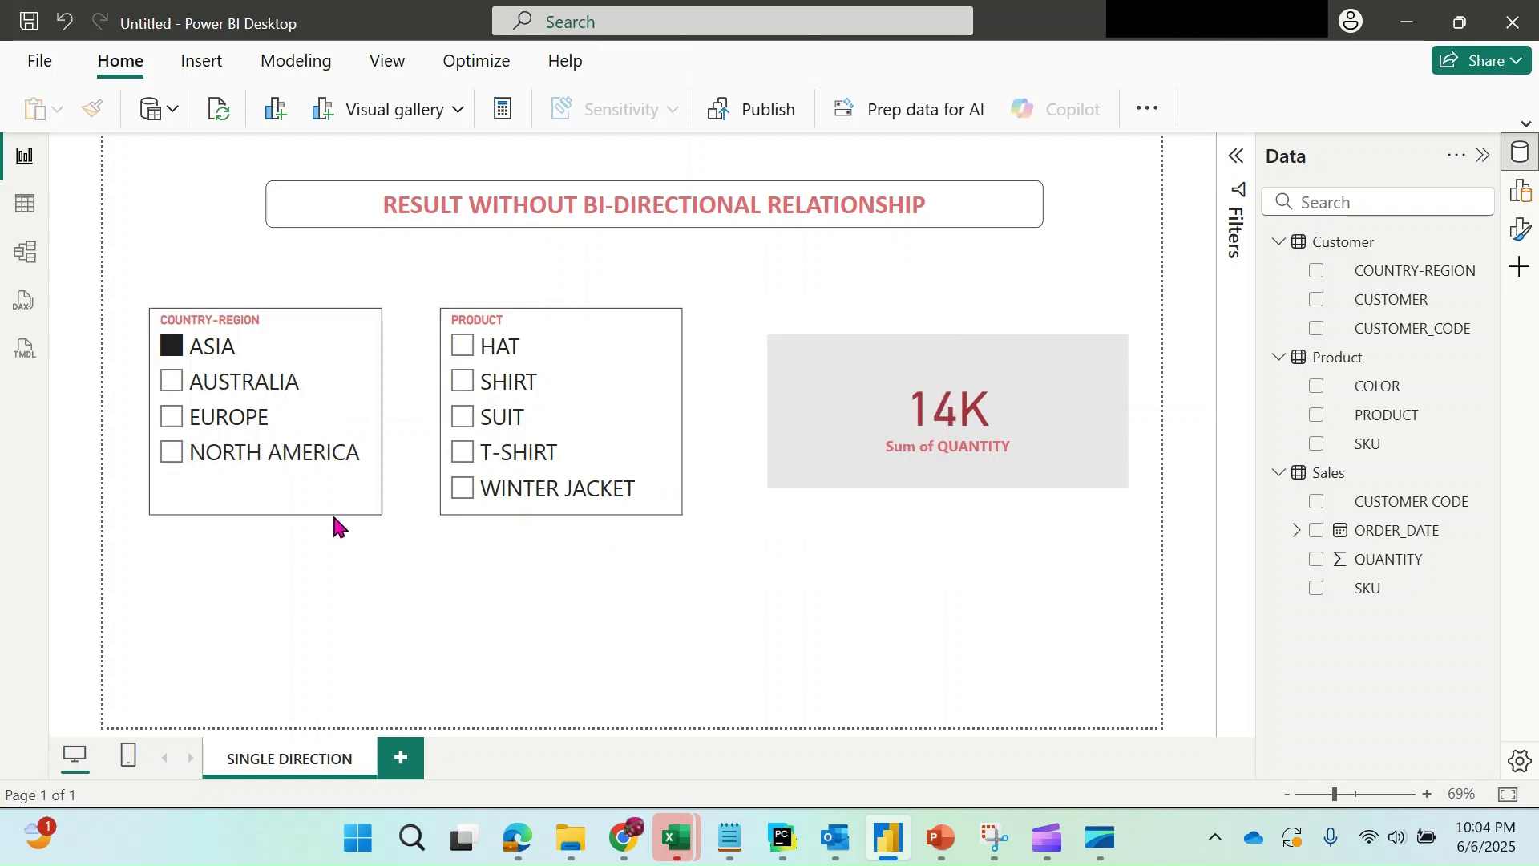
pyautogui.click(336, 515)
pyautogui.click(418, 343)
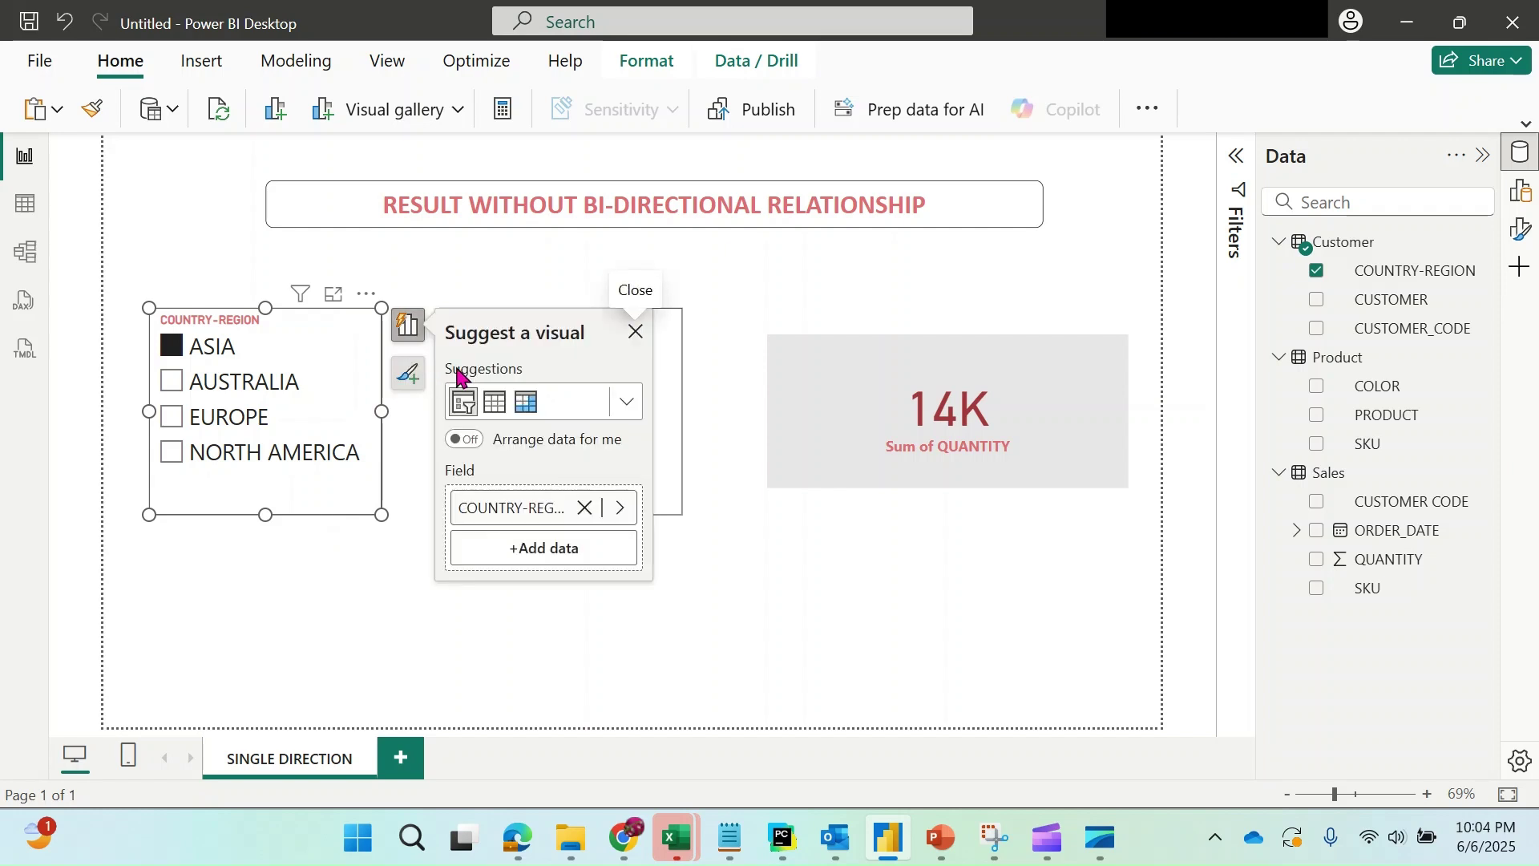
pyautogui.click(391, 595)
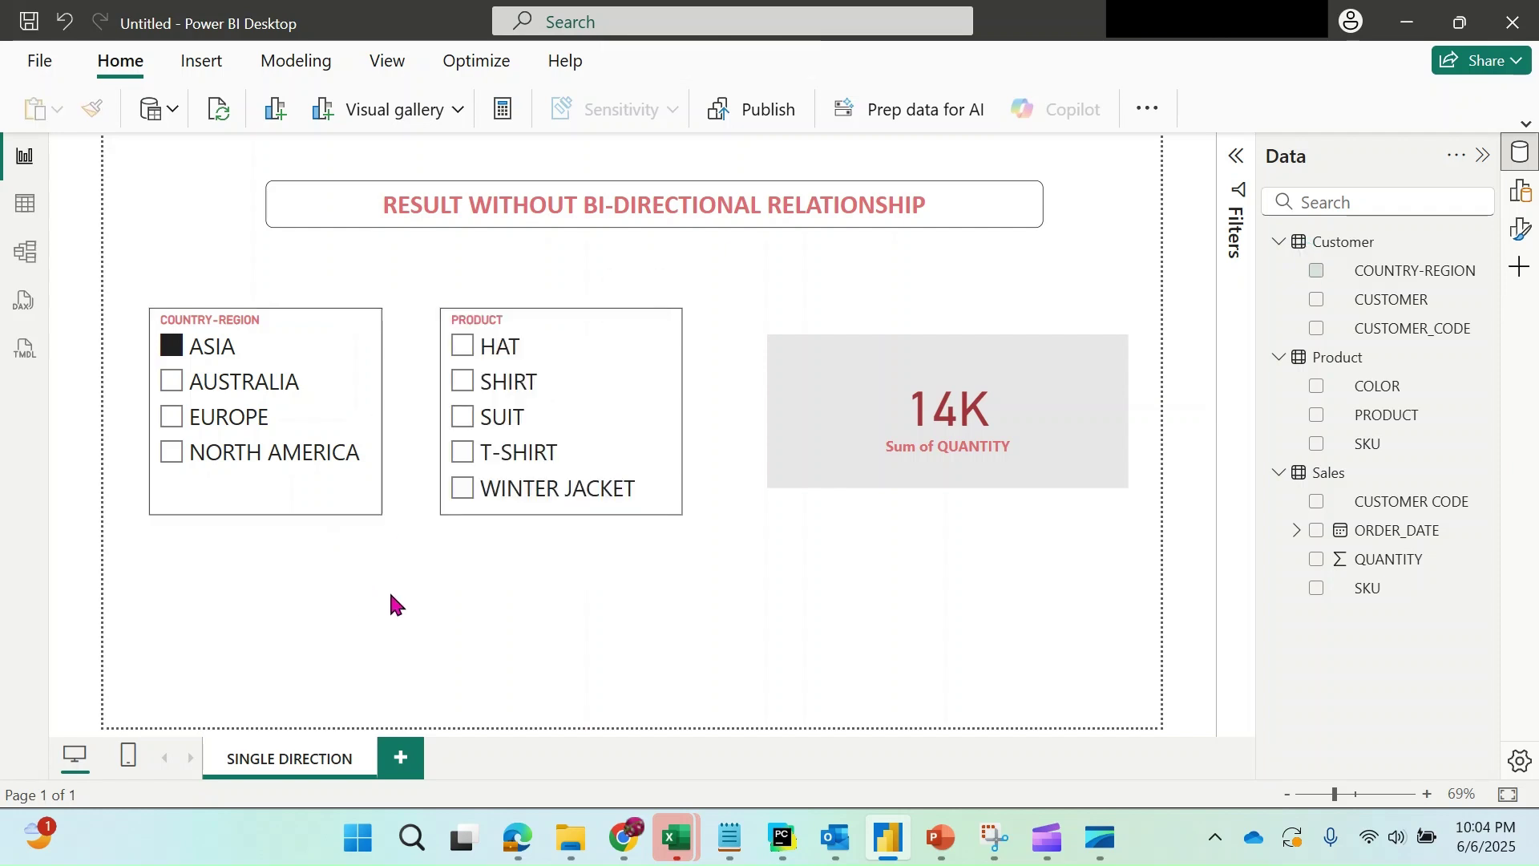
# - Examine the visual type and source field of the Sum of QUANTITY card
pyautogui.click(834, 469)
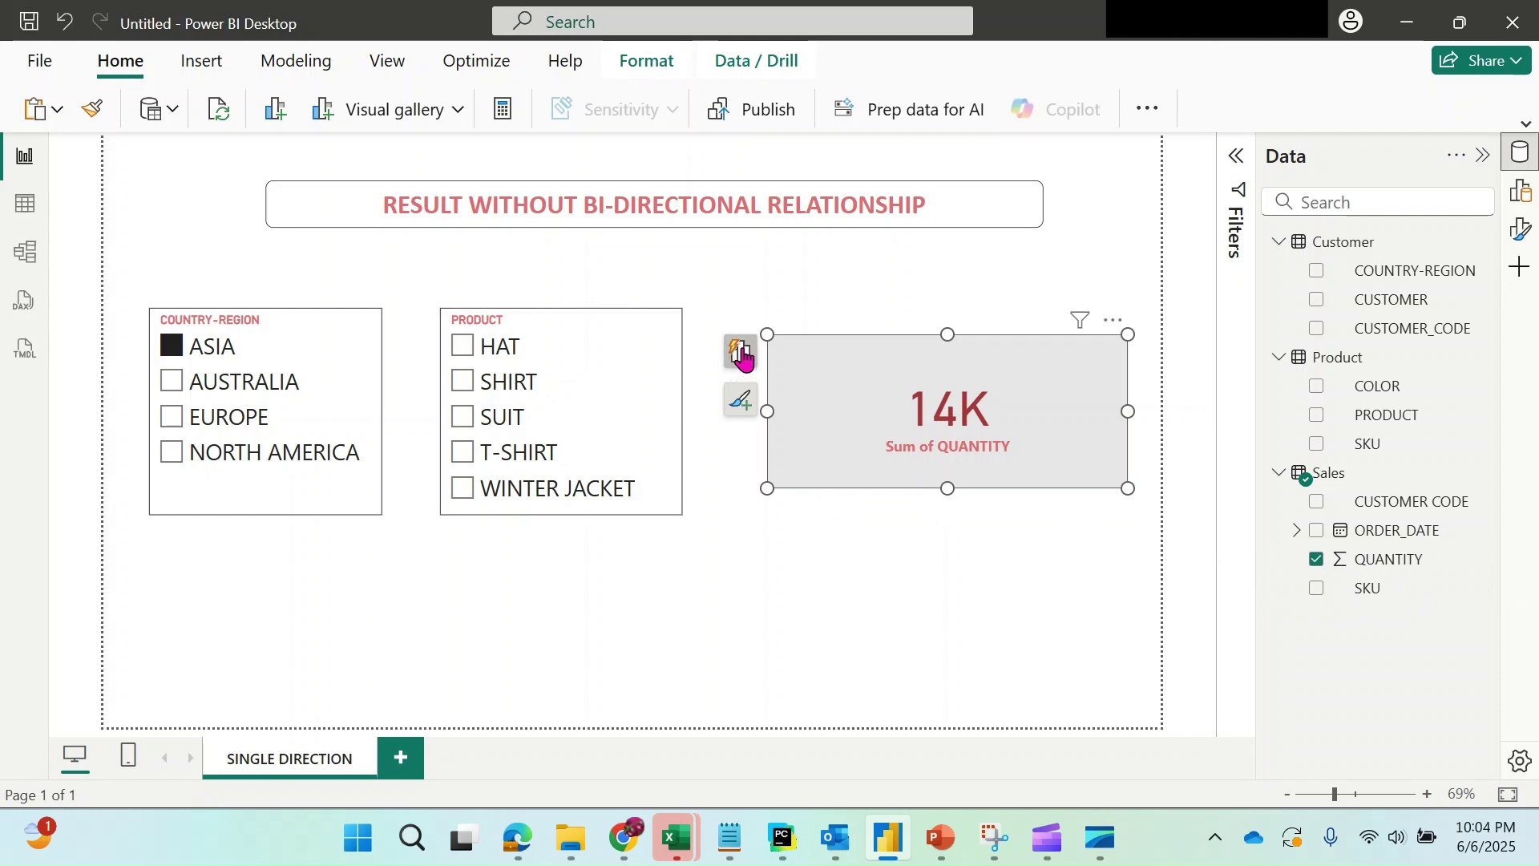
pyautogui.click(739, 371)
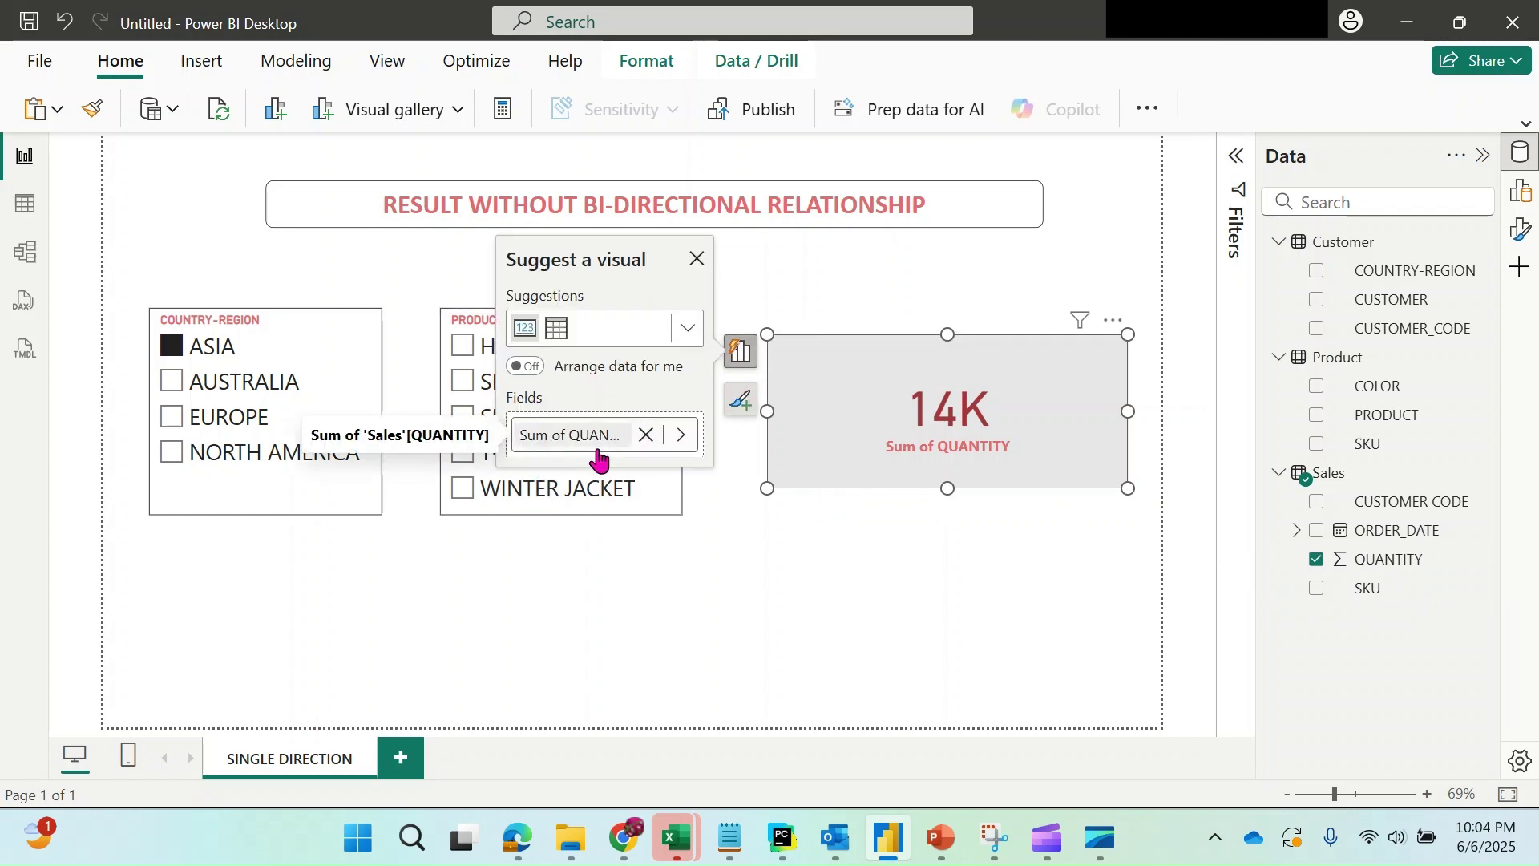
pyautogui.click(1003, 635)
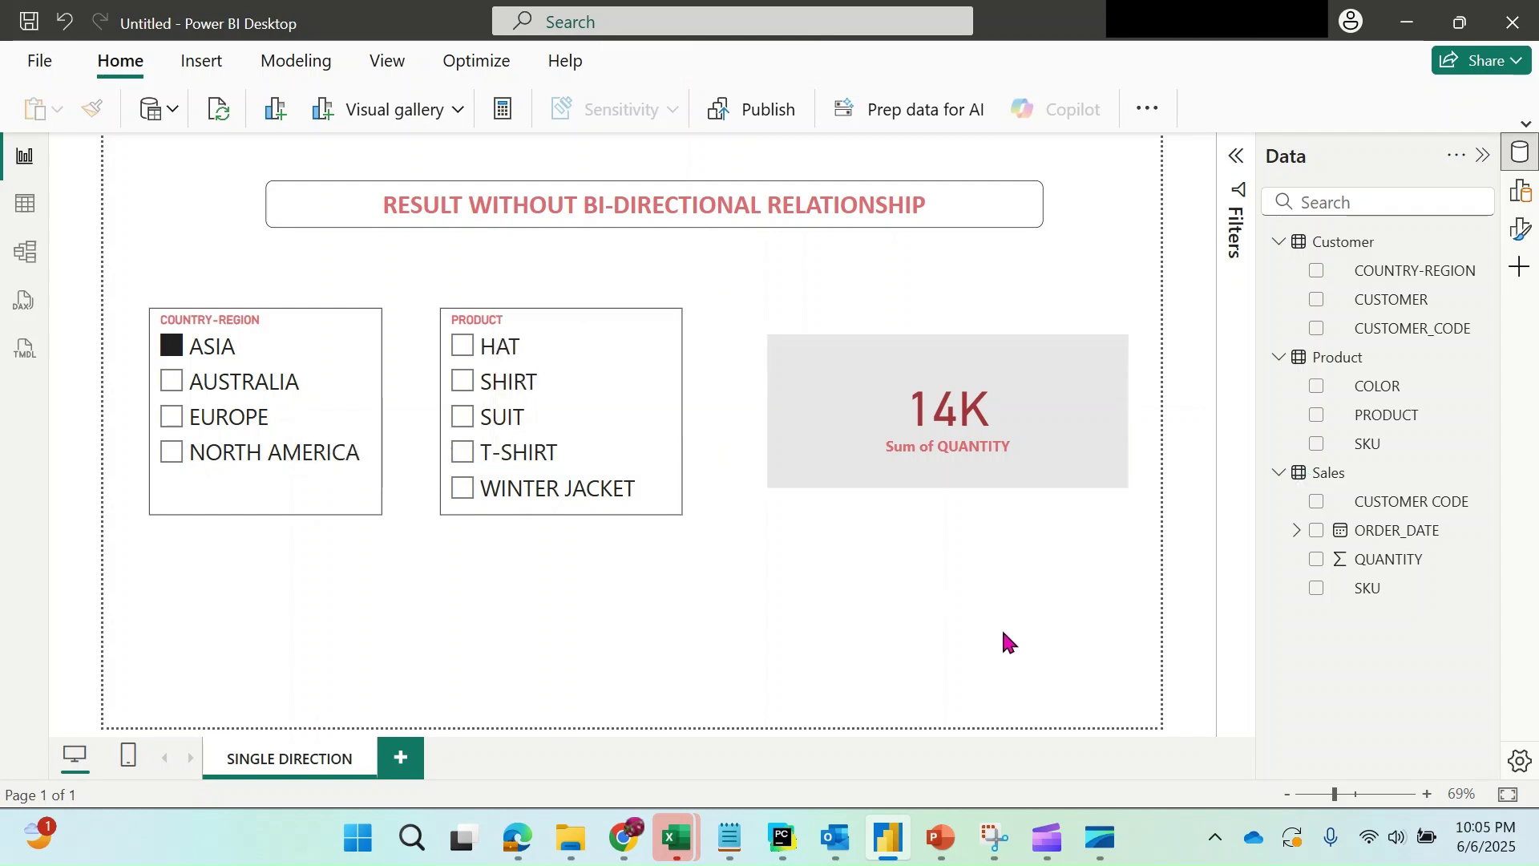
# - Filter ASIA by HAT, SHIRT, SUIT, T-SHIRT and WINTER JACKET in turn, and switch the region to AUSTRALIA with WINTER JACKET selected
pyautogui.click(463, 348)
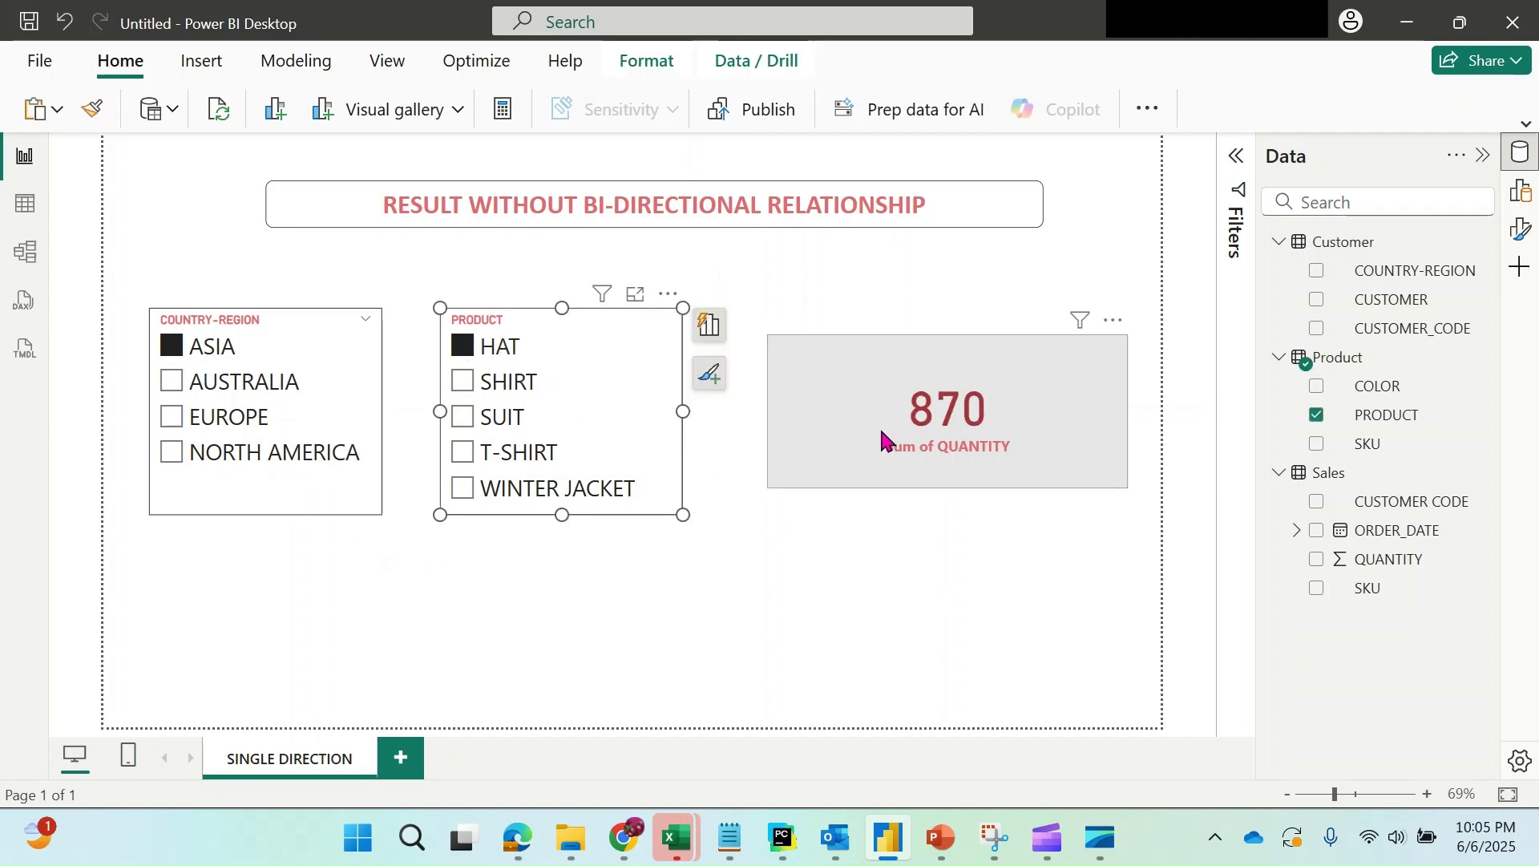
pyautogui.click(462, 383)
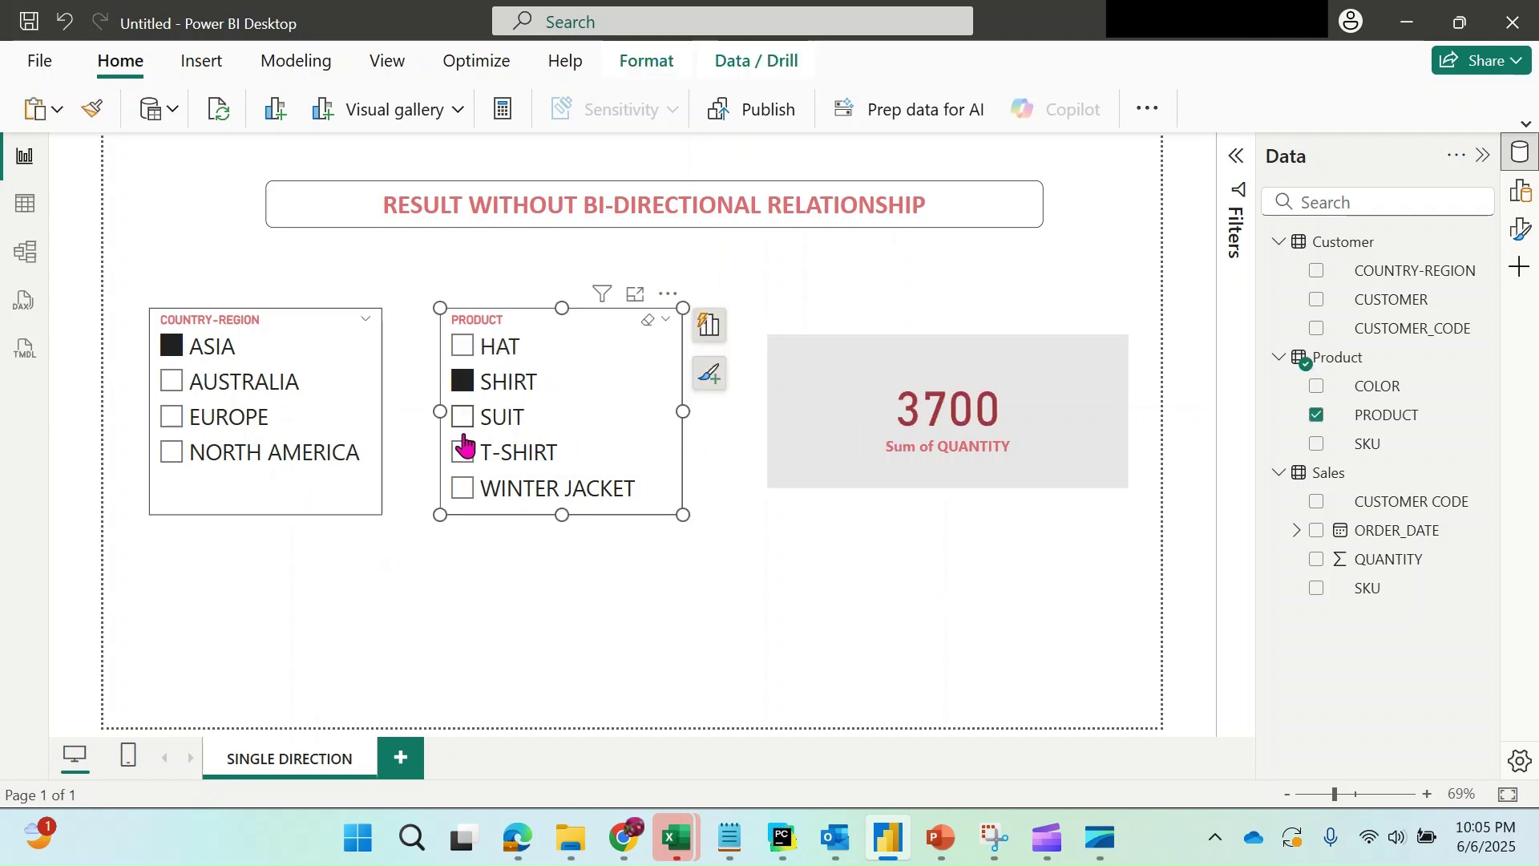
pyautogui.click(462, 417)
pyautogui.click(463, 452)
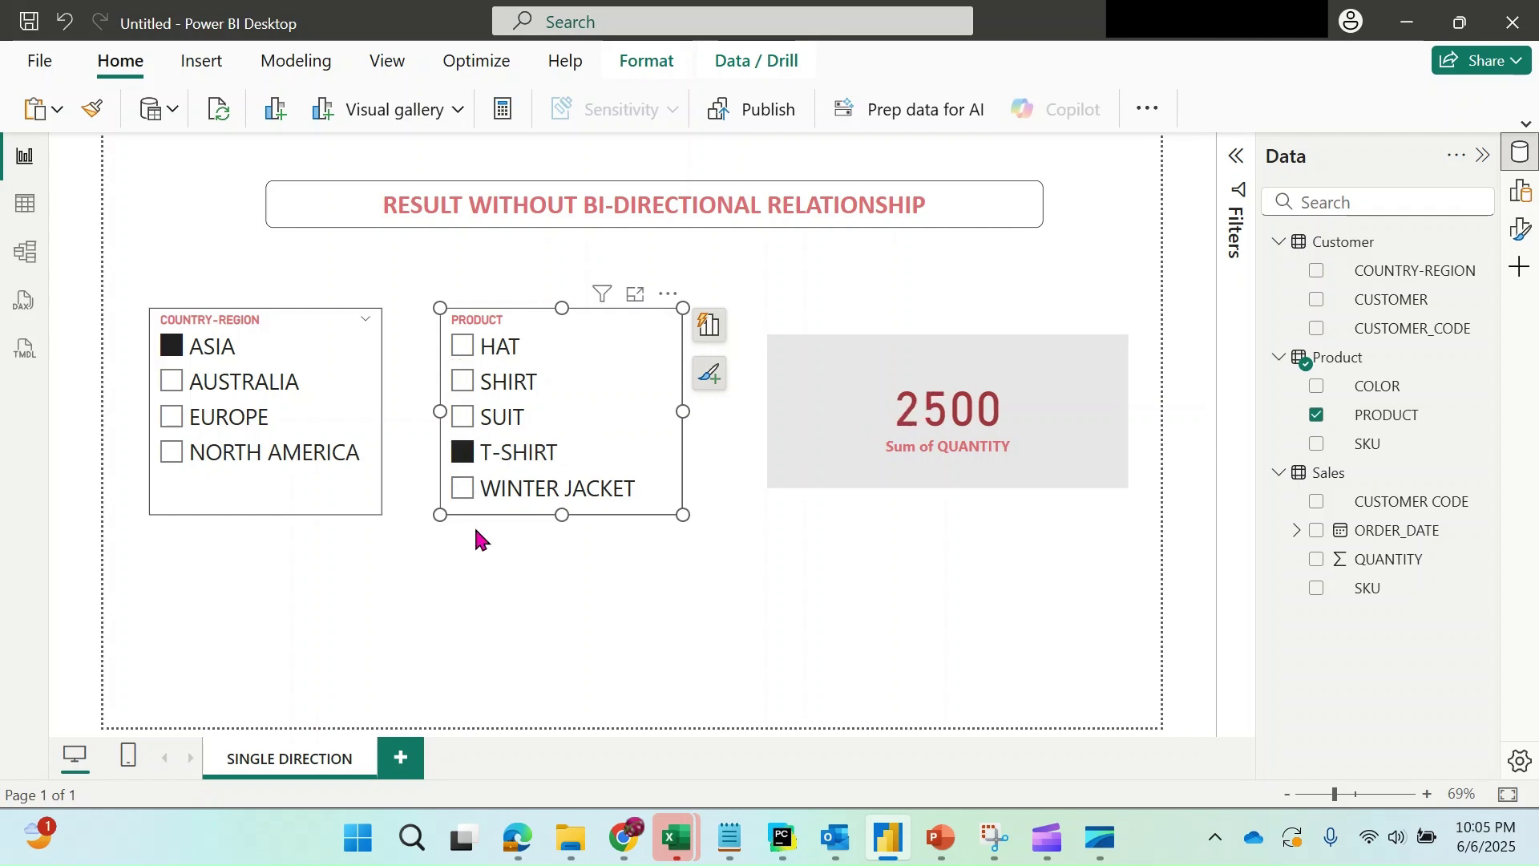
pyautogui.click(462, 490)
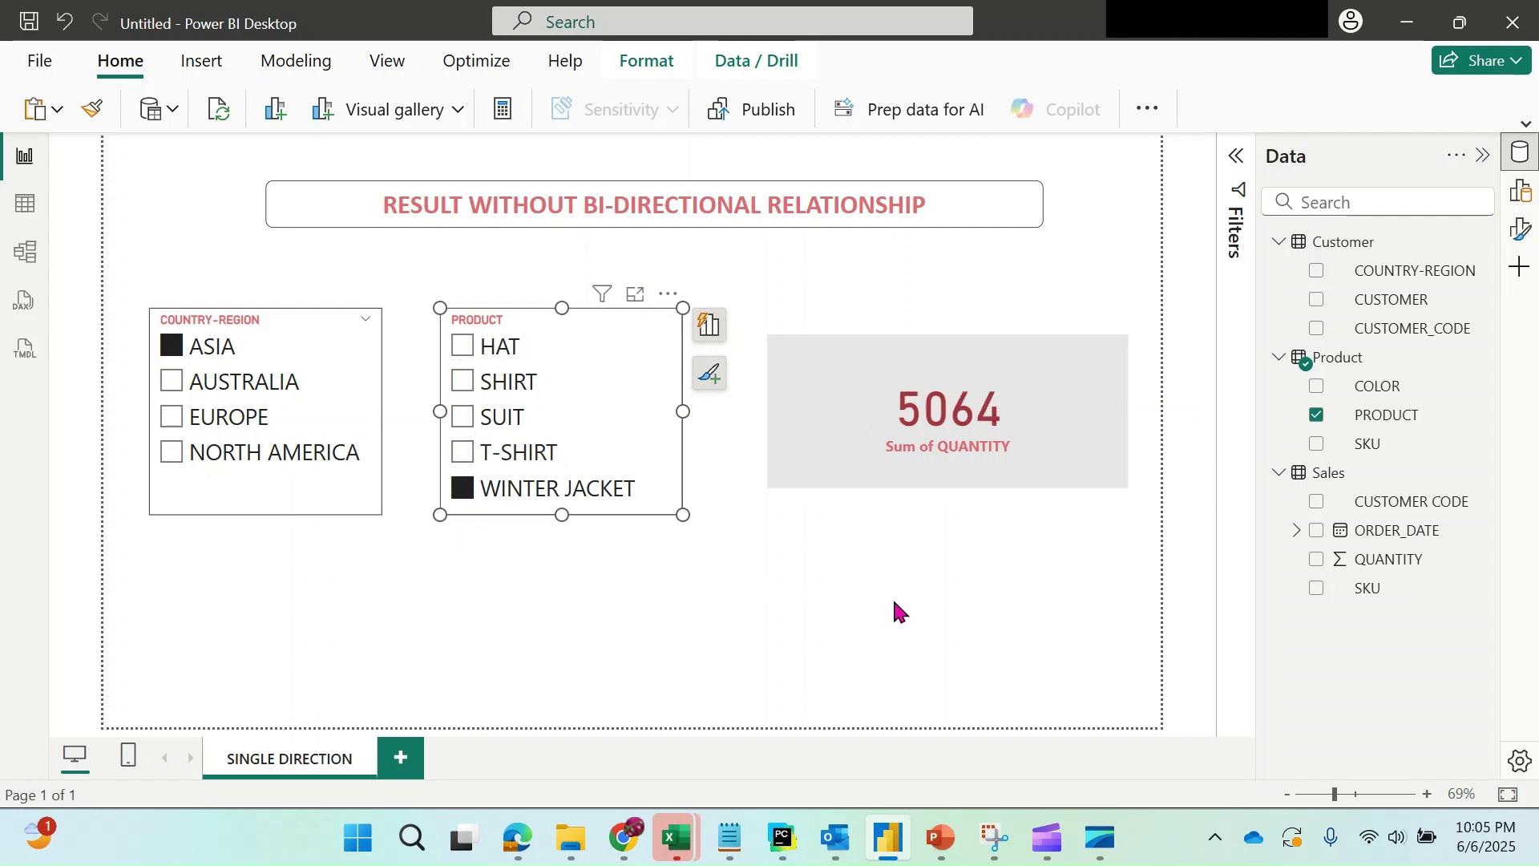
pyautogui.click(174, 382)
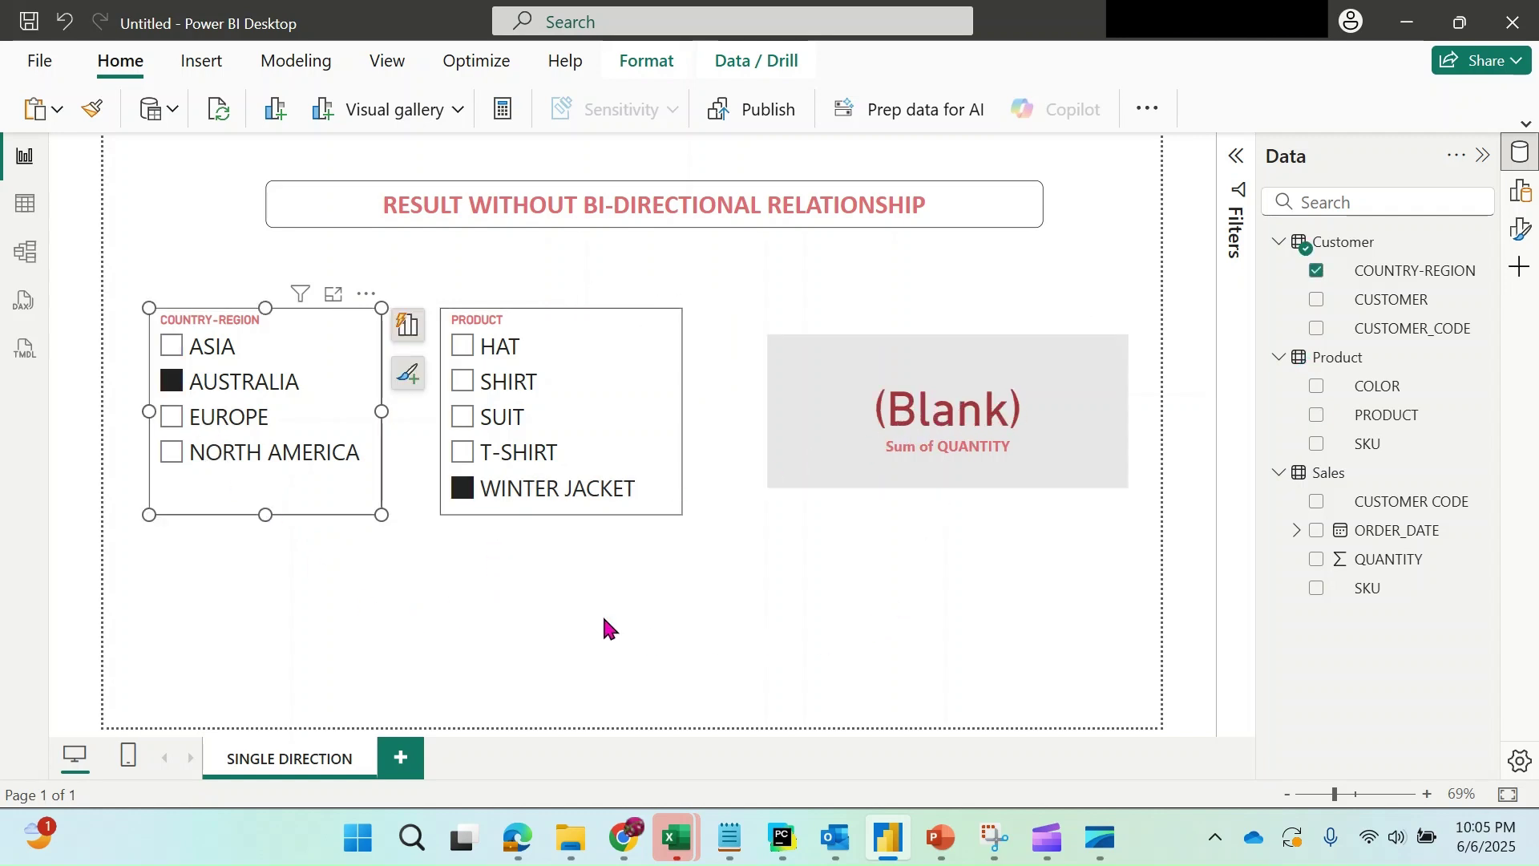
# - Filter AUSTRALIA by T-SHIRT, SUIT, SHIRT, HAT, SHIRT again and WINTER JACKET in turn to check the quantity card
pyautogui.click(464, 453)
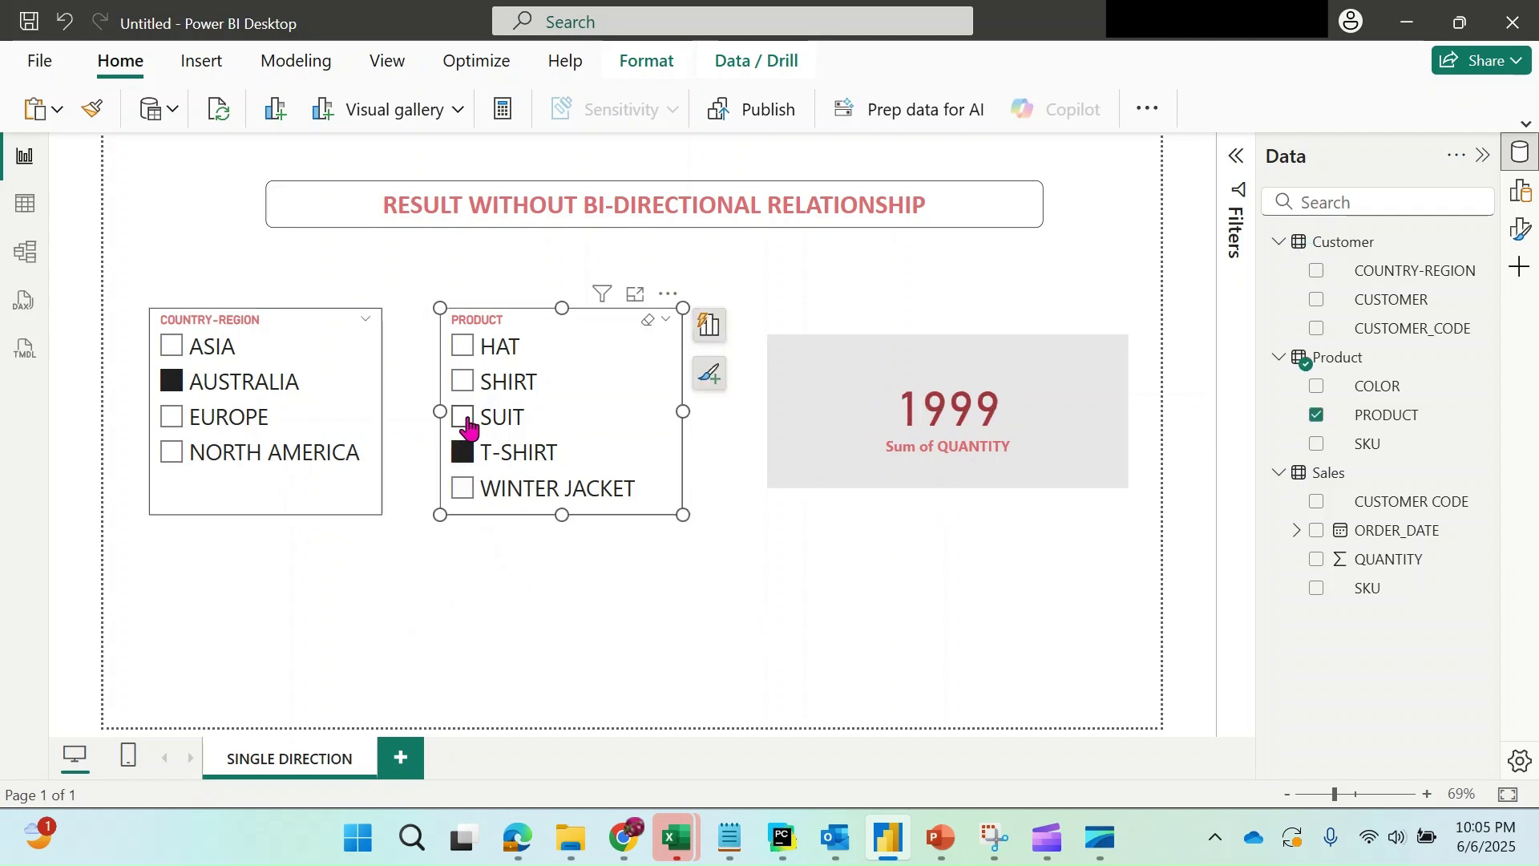
pyautogui.click(468, 424)
pyautogui.click(468, 388)
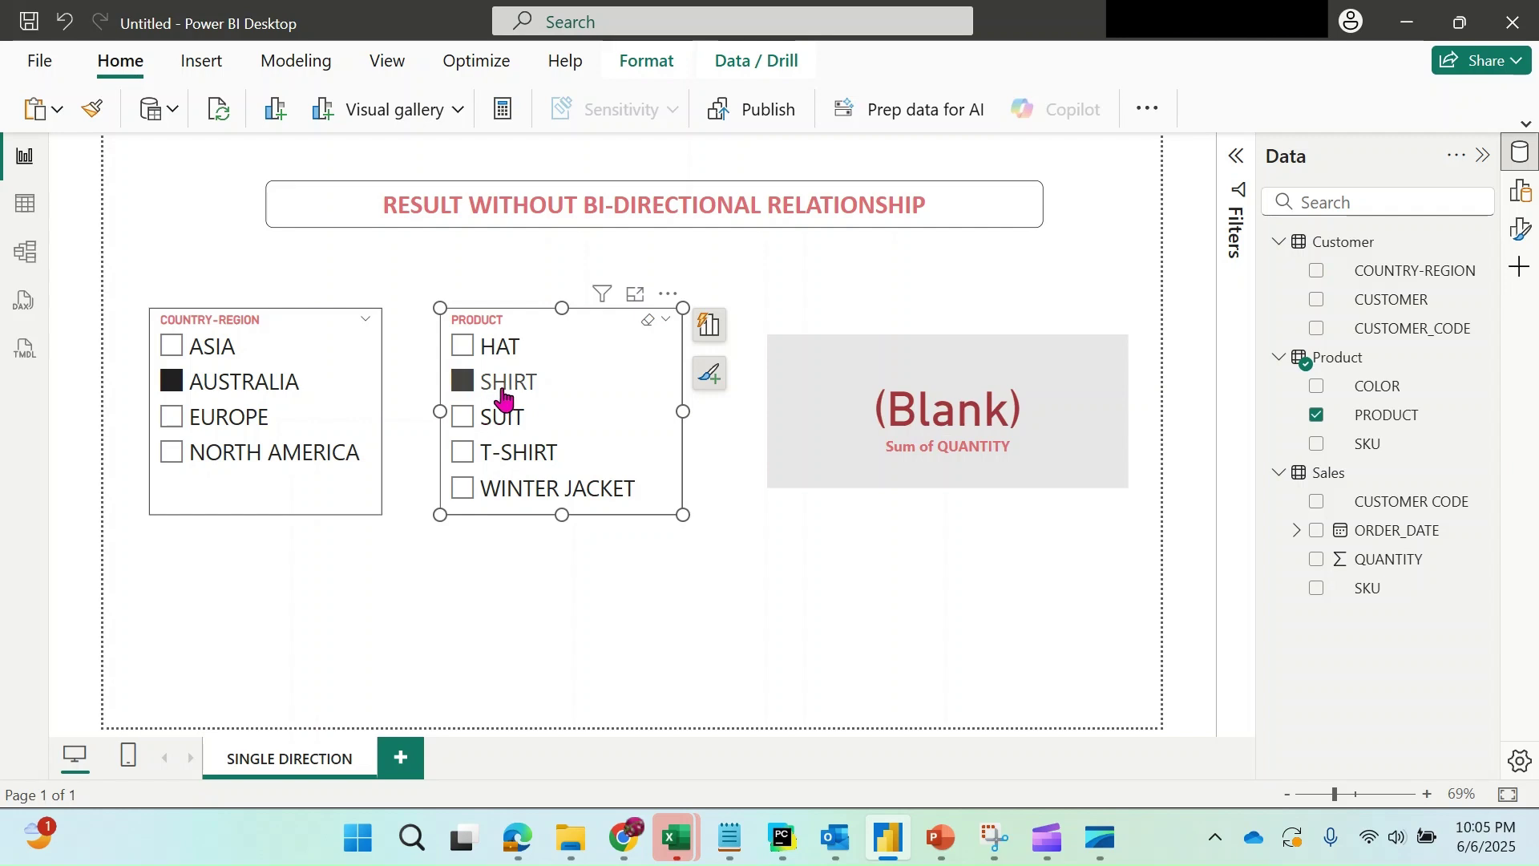
pyautogui.click(463, 345)
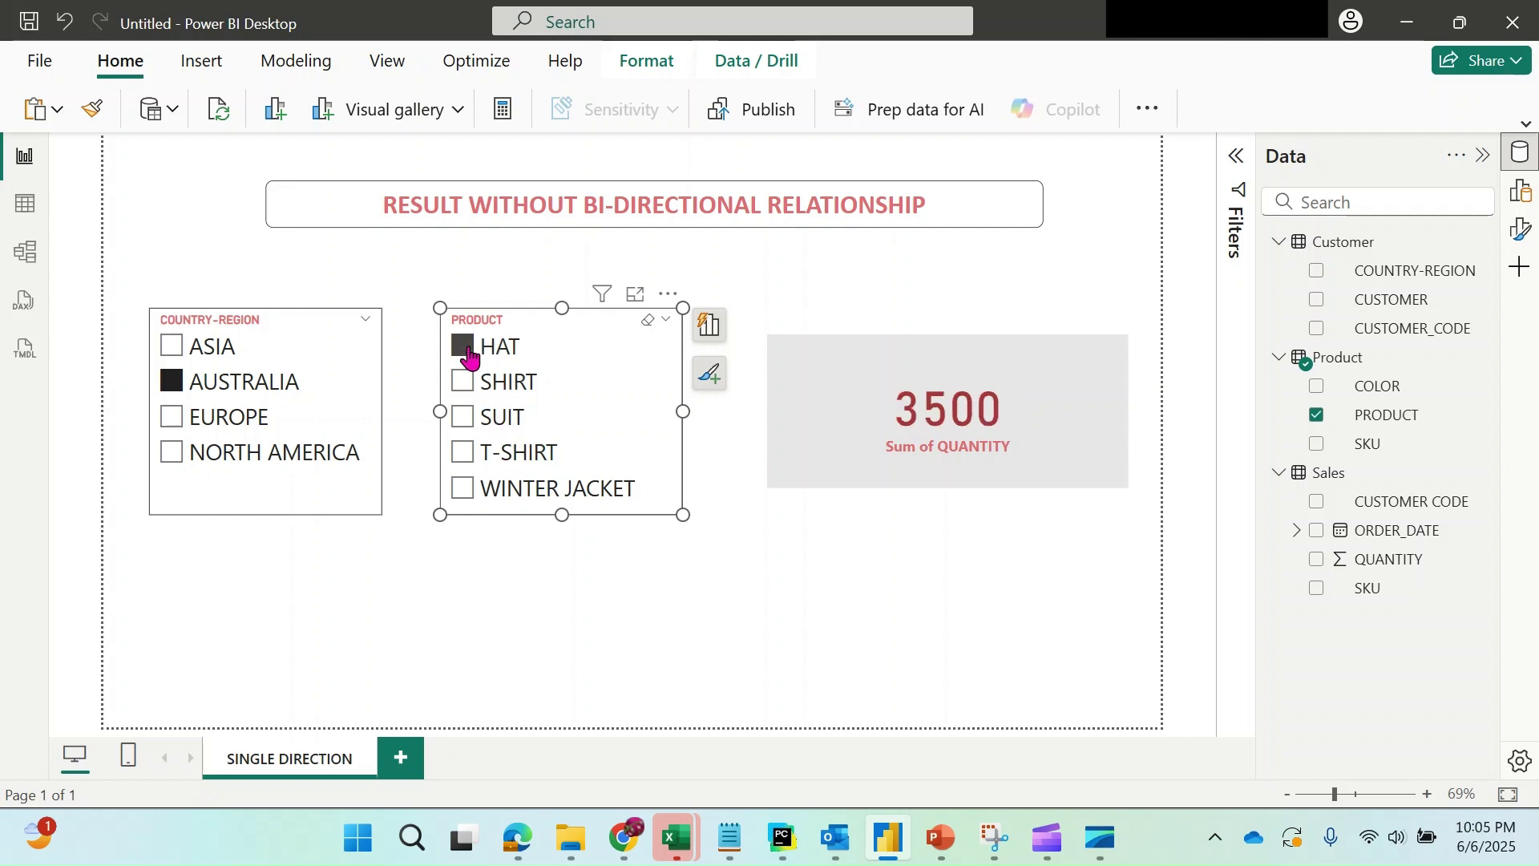
pyautogui.click(463, 381)
pyautogui.click(473, 494)
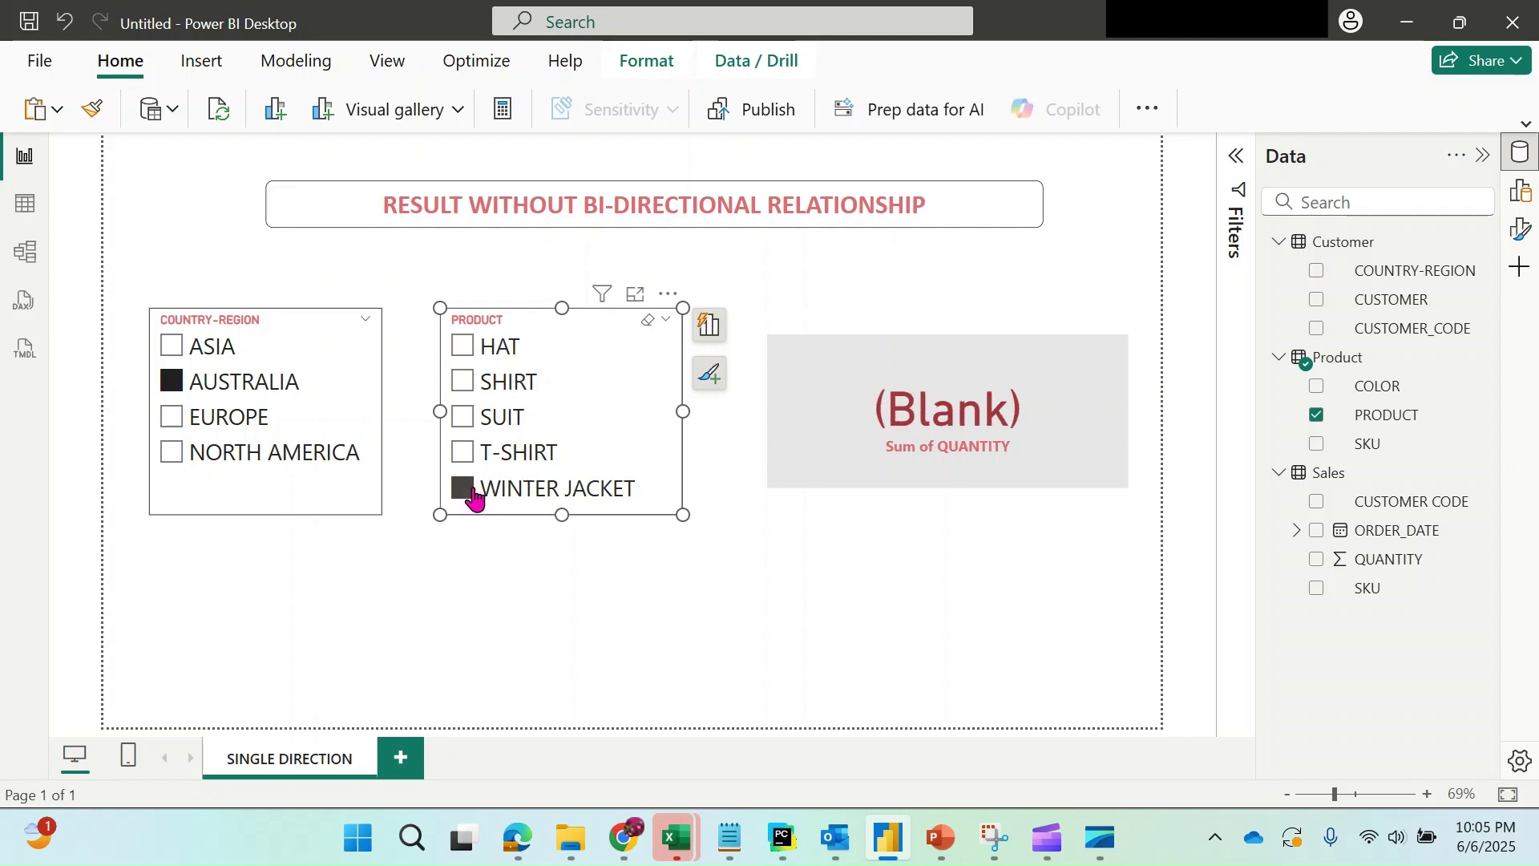
pyautogui.click(594, 593)
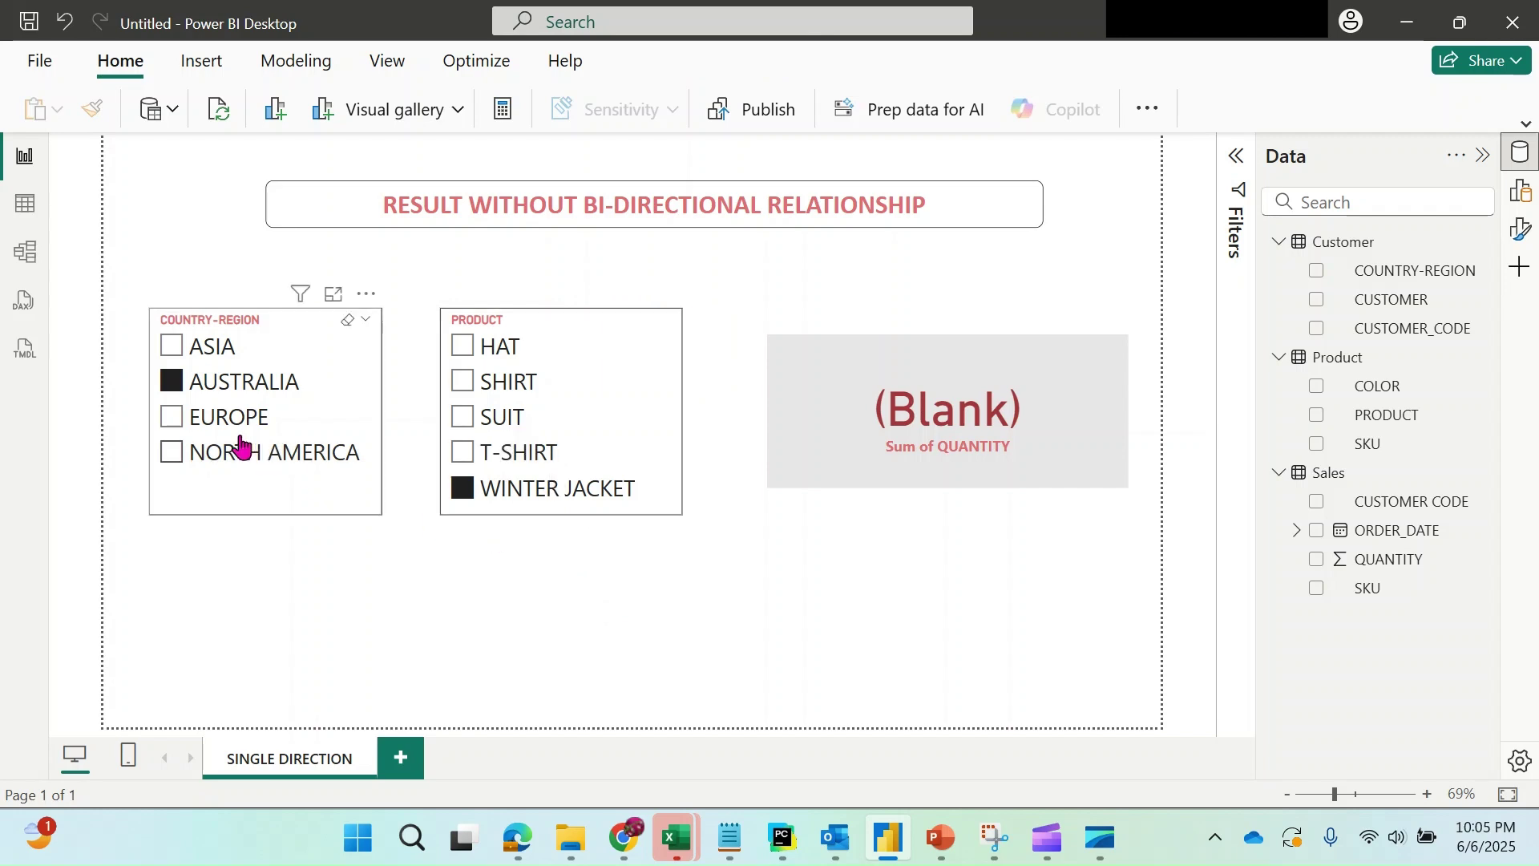
# - Switch the region to EUROPE and filter it by HAT, SHIRT, SUIT, T-SHIRT and WINTER JACKET in turn
pyautogui.click(176, 424)
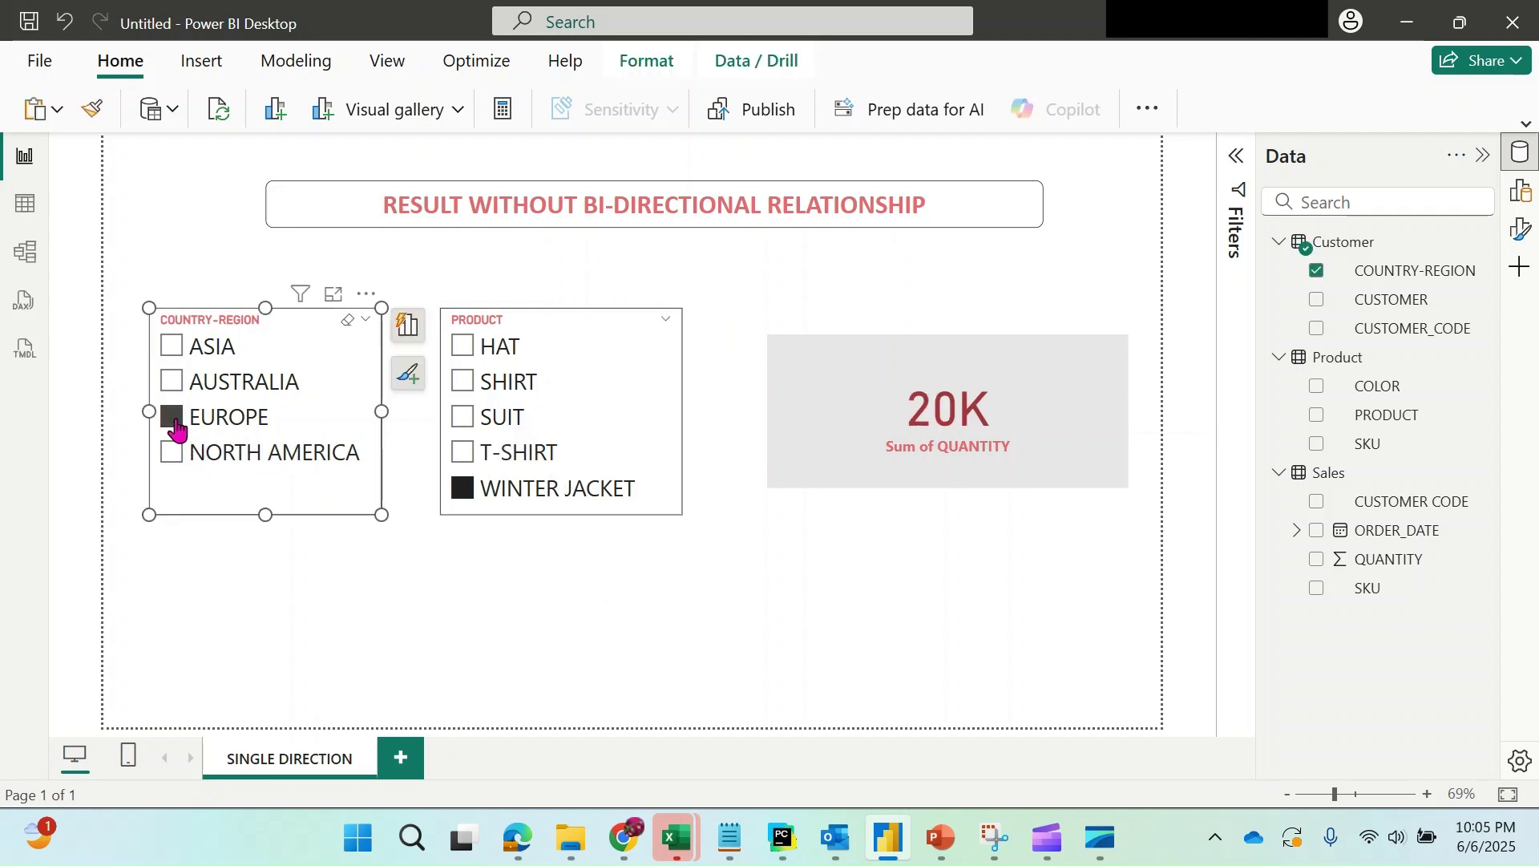
pyautogui.click(464, 357)
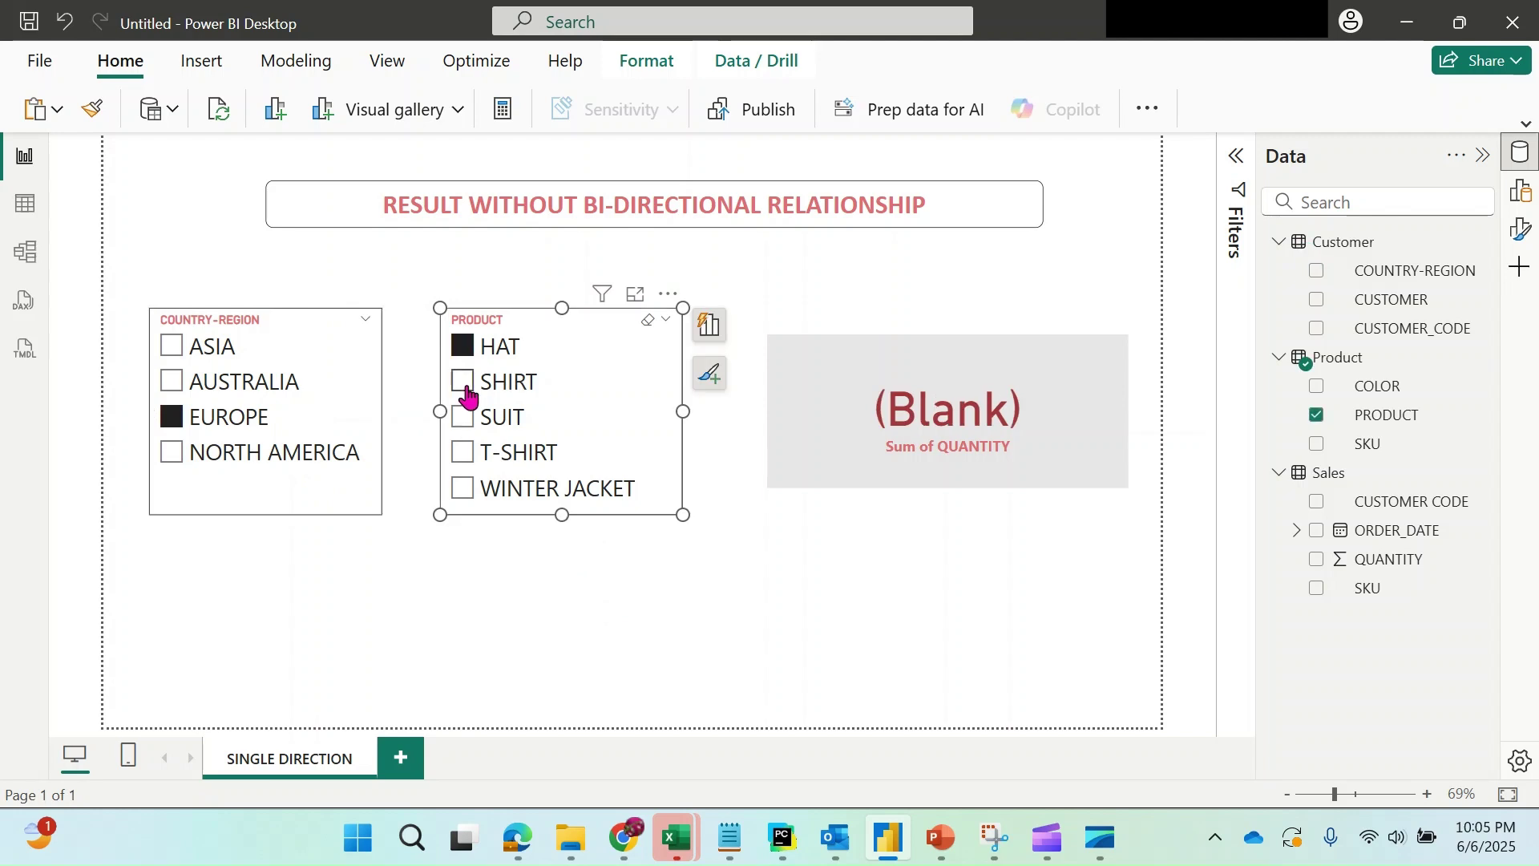
pyautogui.click(463, 383)
pyautogui.click(464, 418)
pyautogui.click(465, 455)
pyautogui.click(463, 493)
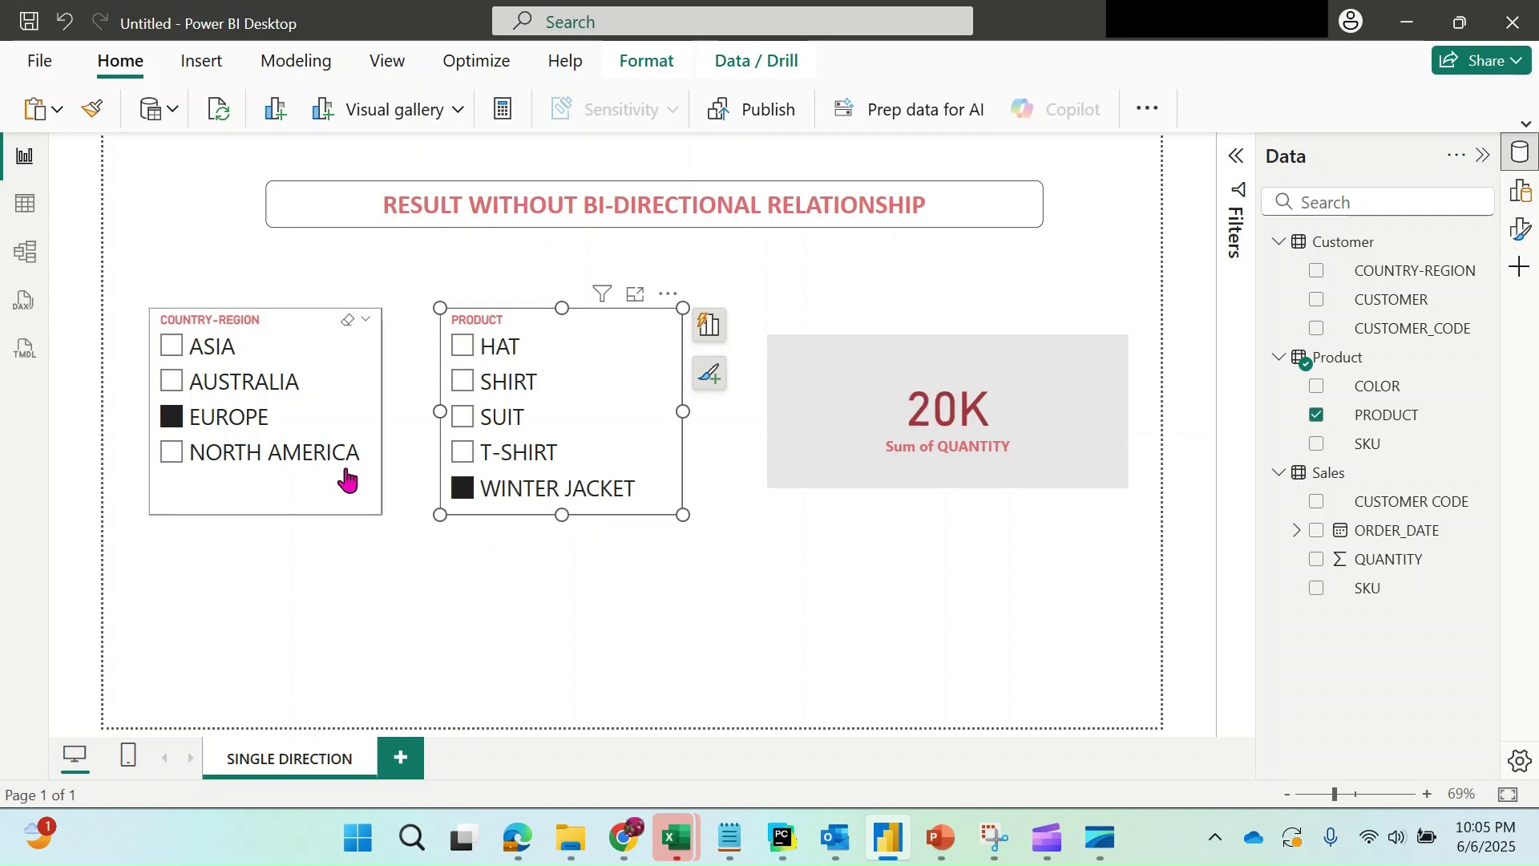
# - Switch the region to NORTH AMERICA and filter it by T-SHIRT, SUIT, SHIRT and HAT in turn
pyautogui.click(174, 457)
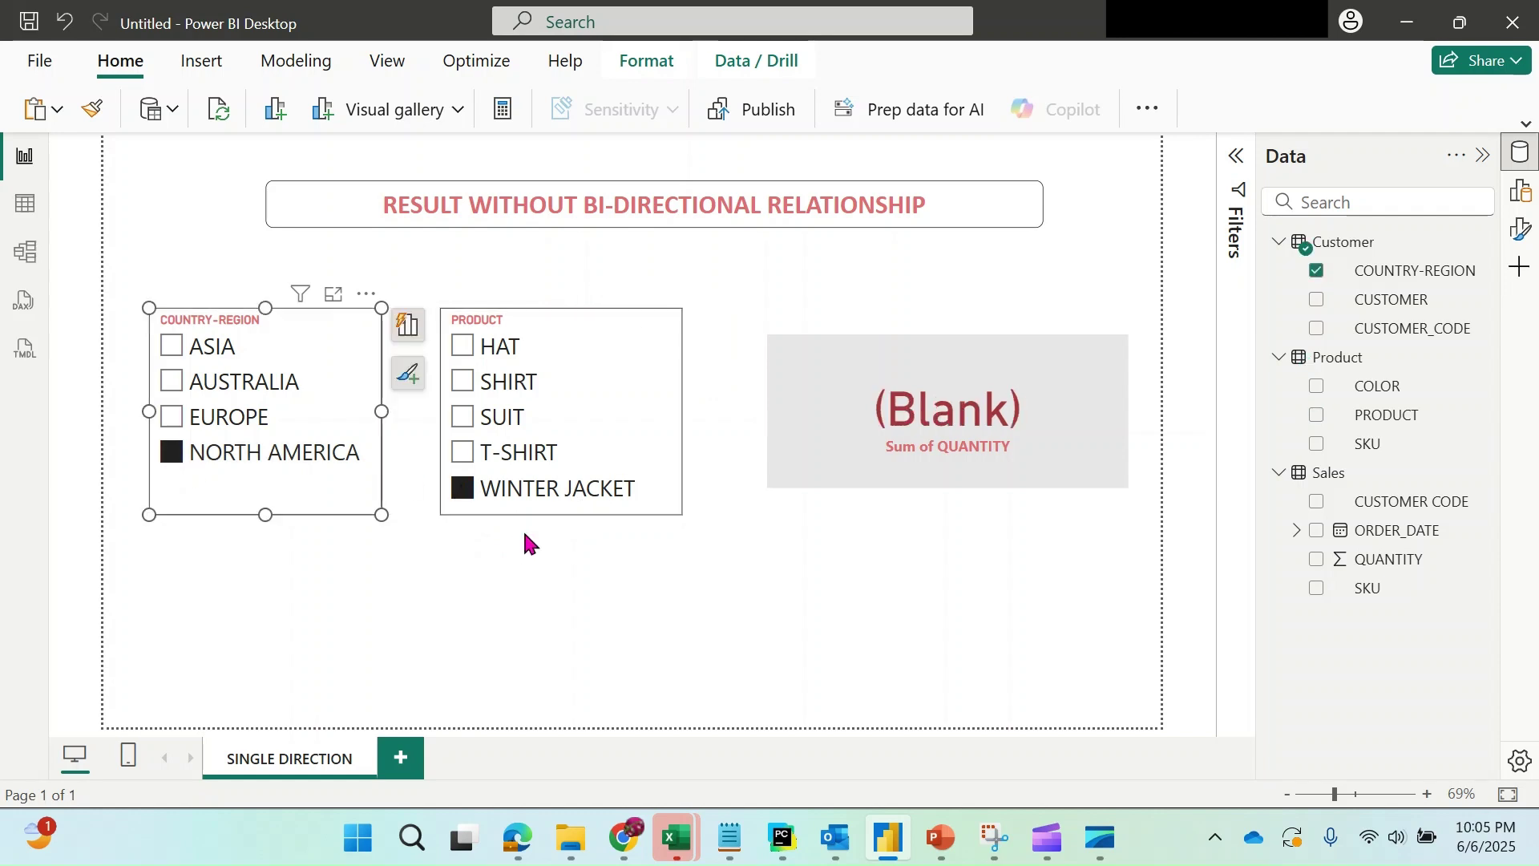
pyautogui.click(460, 456)
pyautogui.click(463, 417)
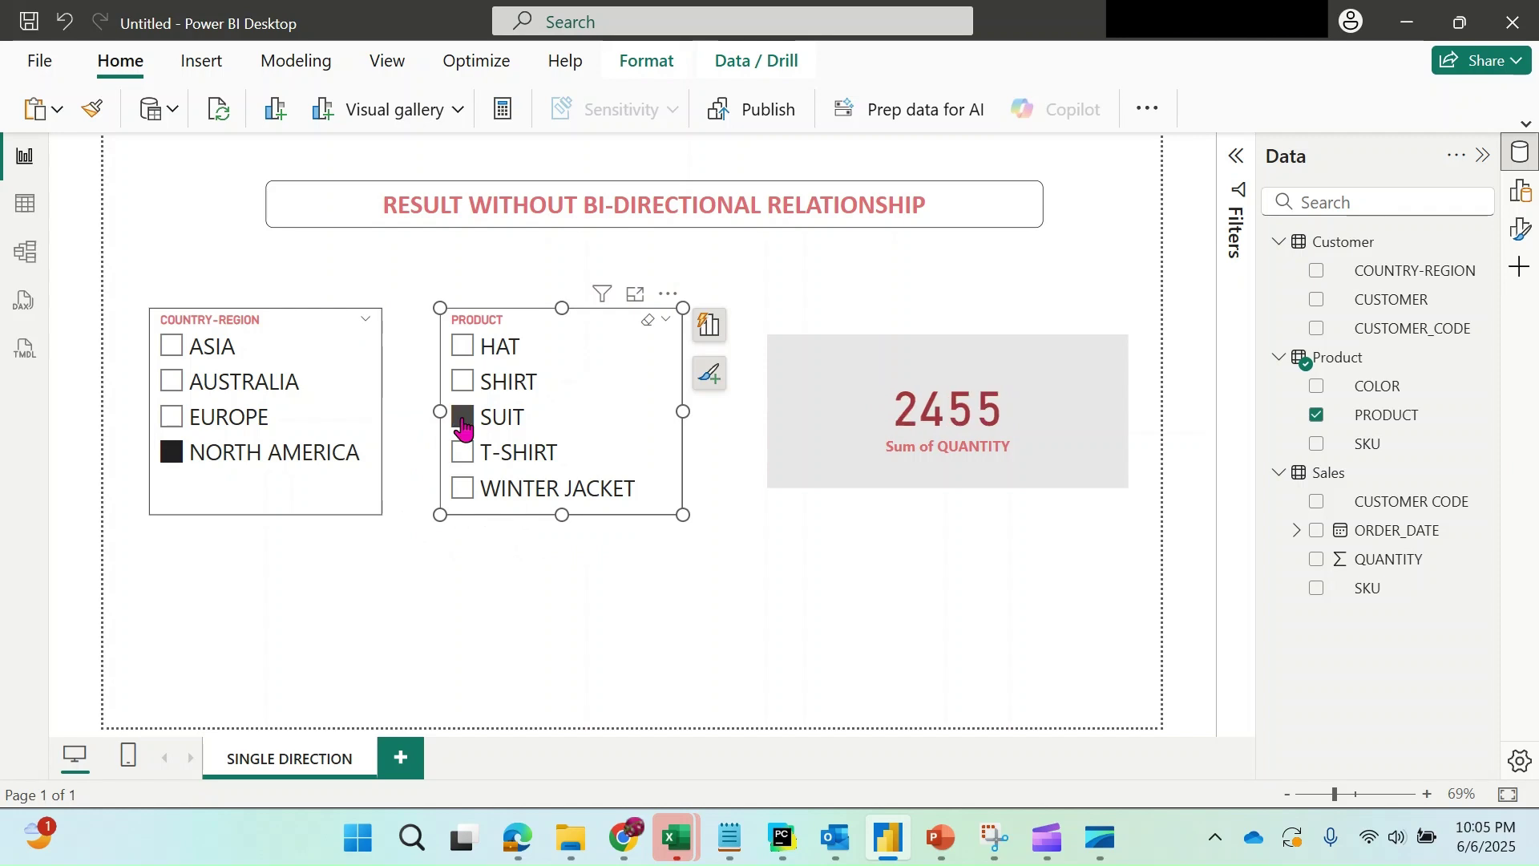
pyautogui.click(465, 383)
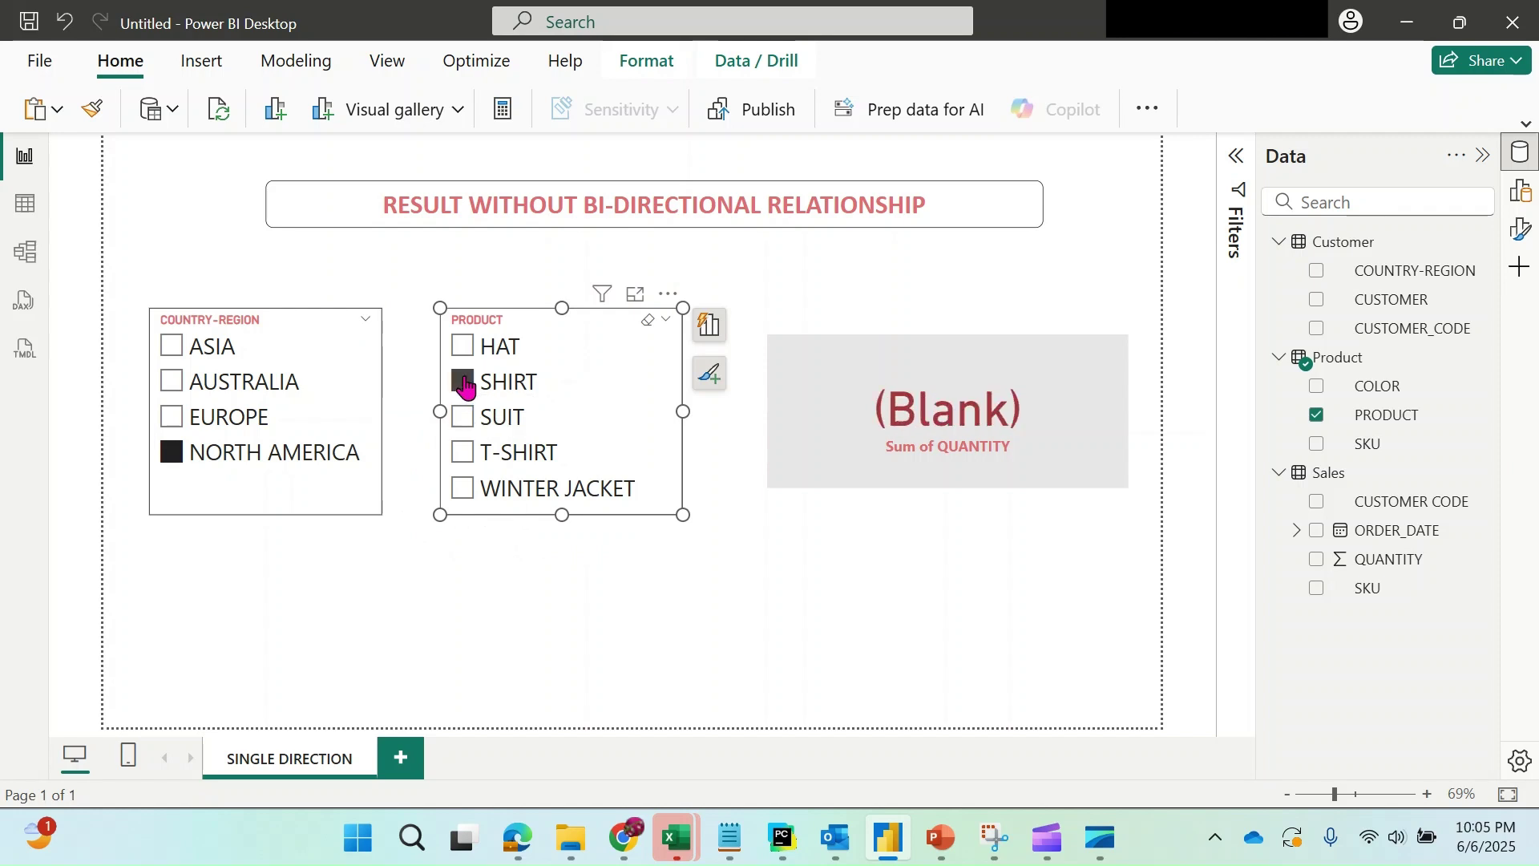
pyautogui.click(465, 347)
pyautogui.click(561, 654)
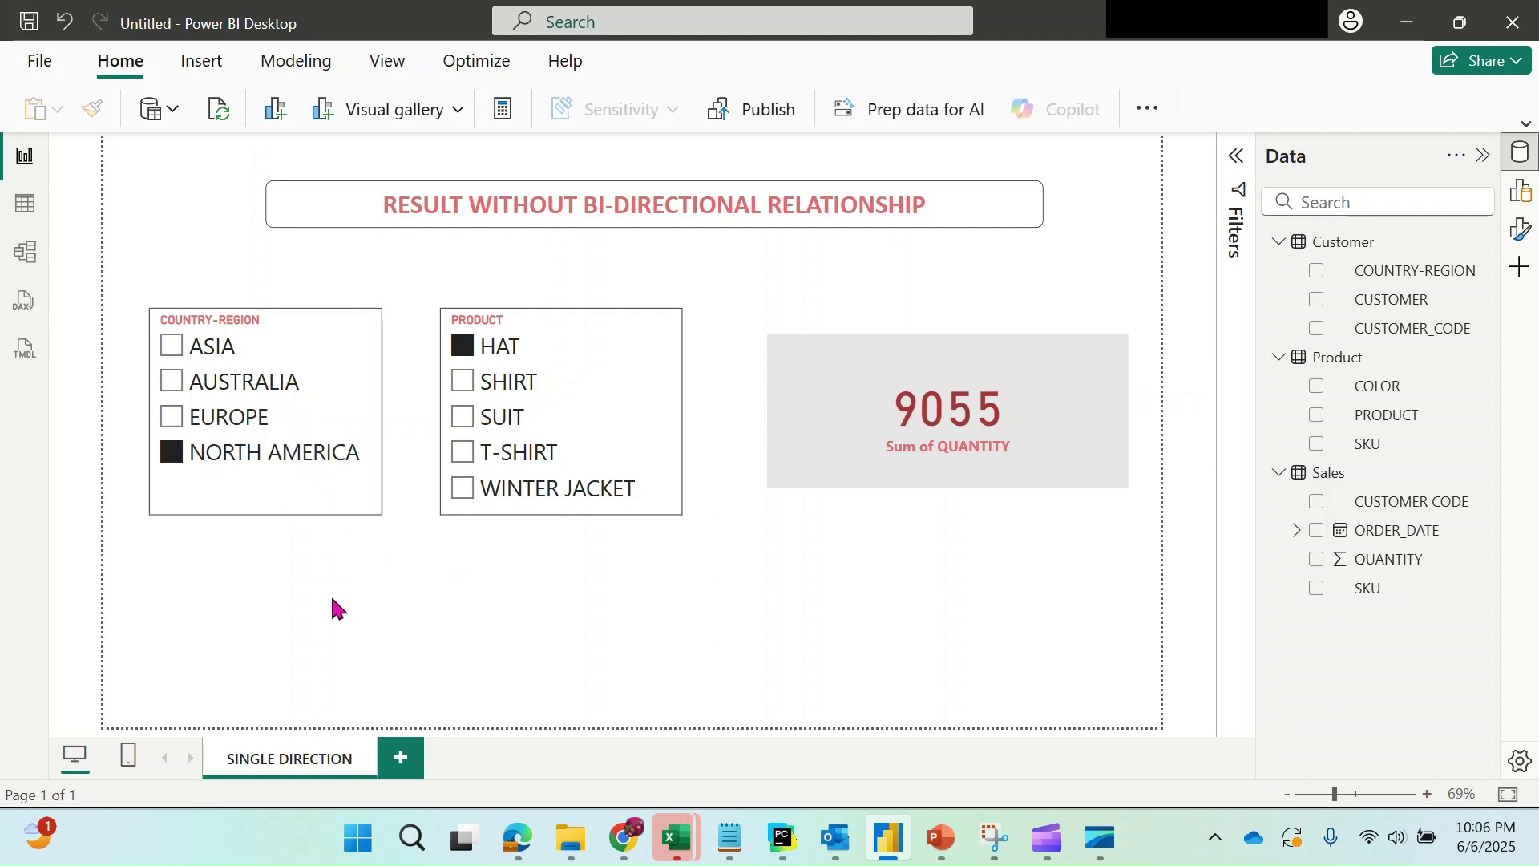
# - With HAT selected, switch the region to ASIA, AUSTRALIA and EUROPE in turn to compare the quantity card
pyautogui.click(172, 349)
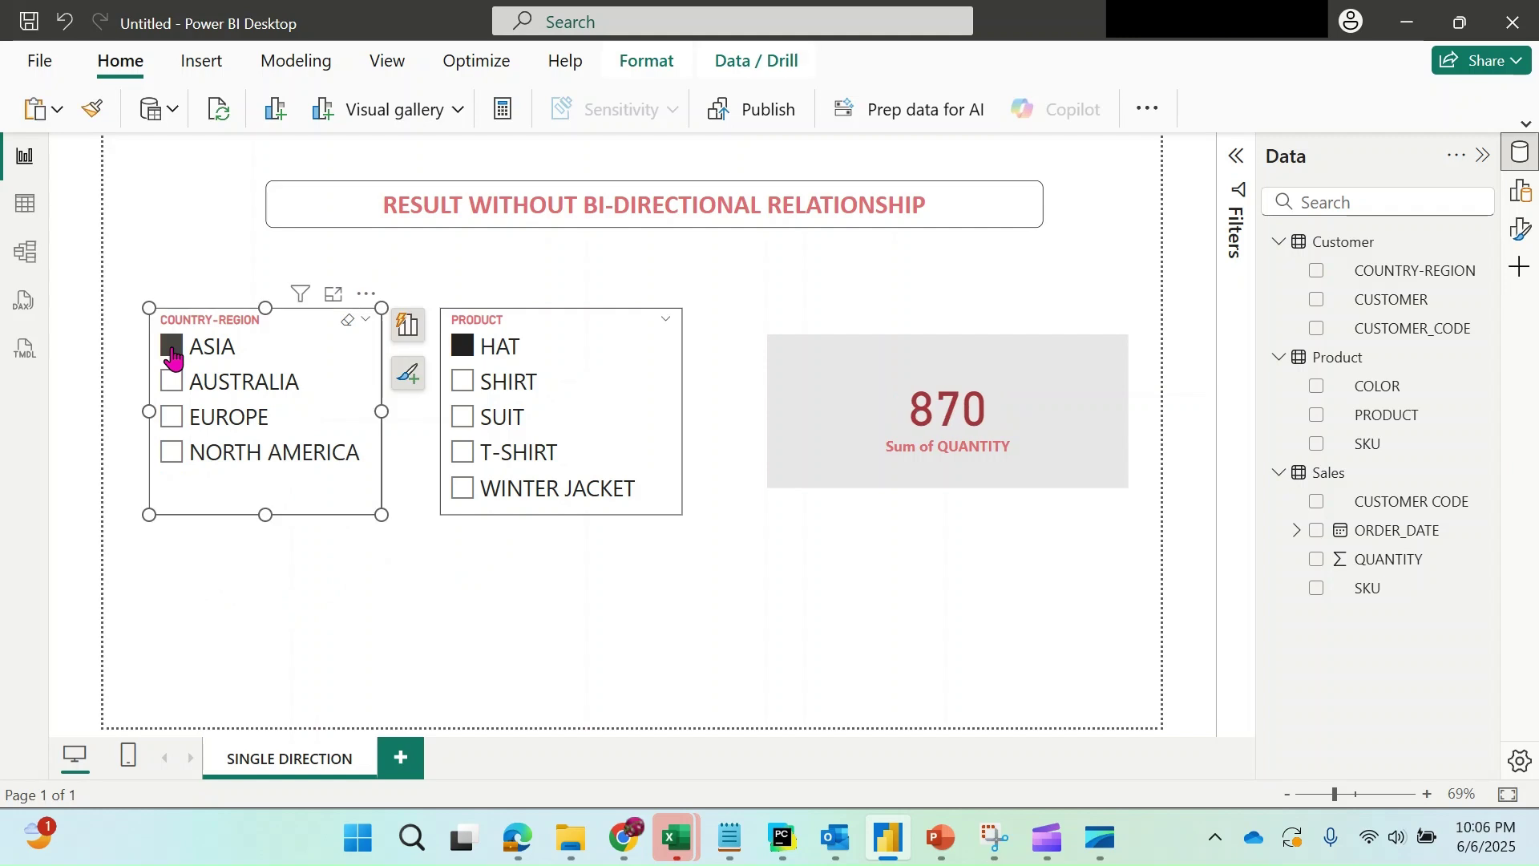
pyautogui.click(174, 385)
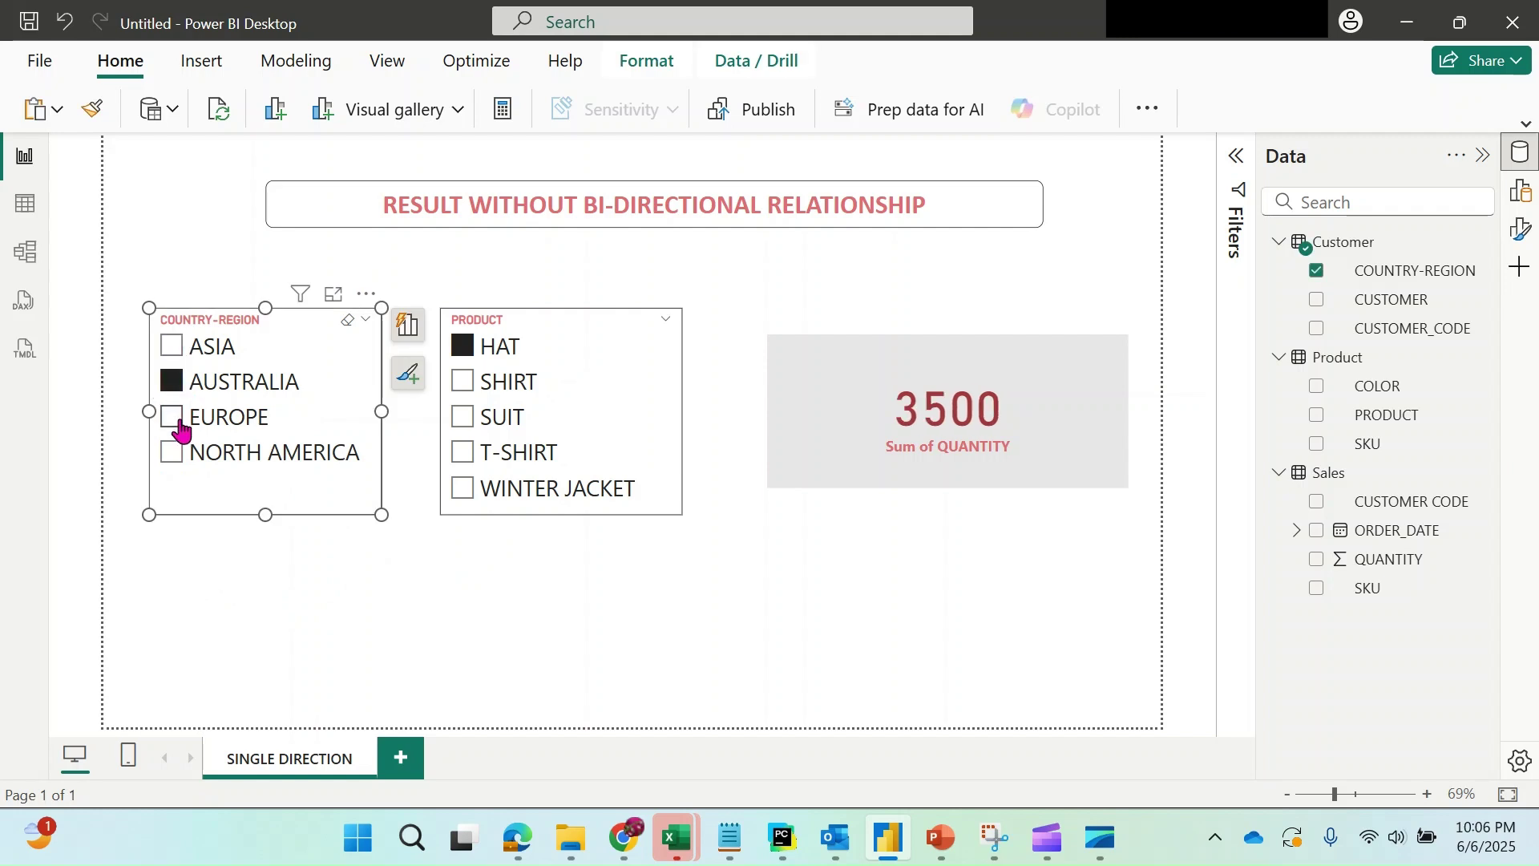
pyautogui.click(176, 423)
# - Filter EUROPE by WINTER JACKET, T-SHIRT, SUIT, SHIRT and HAT in turn, and leave HAT selected
pyautogui.click(463, 489)
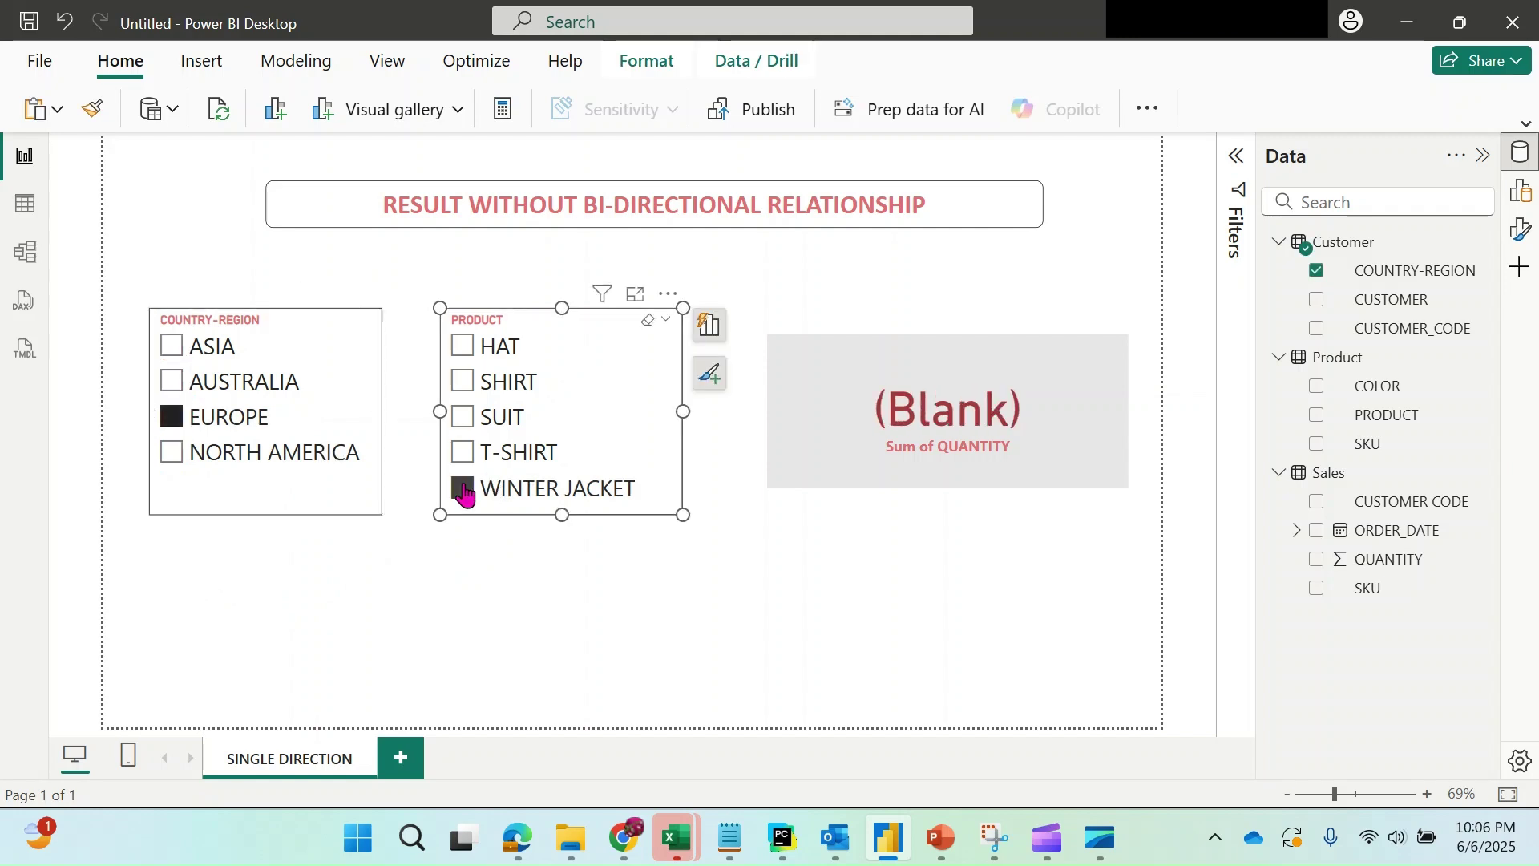
pyautogui.click(463, 451)
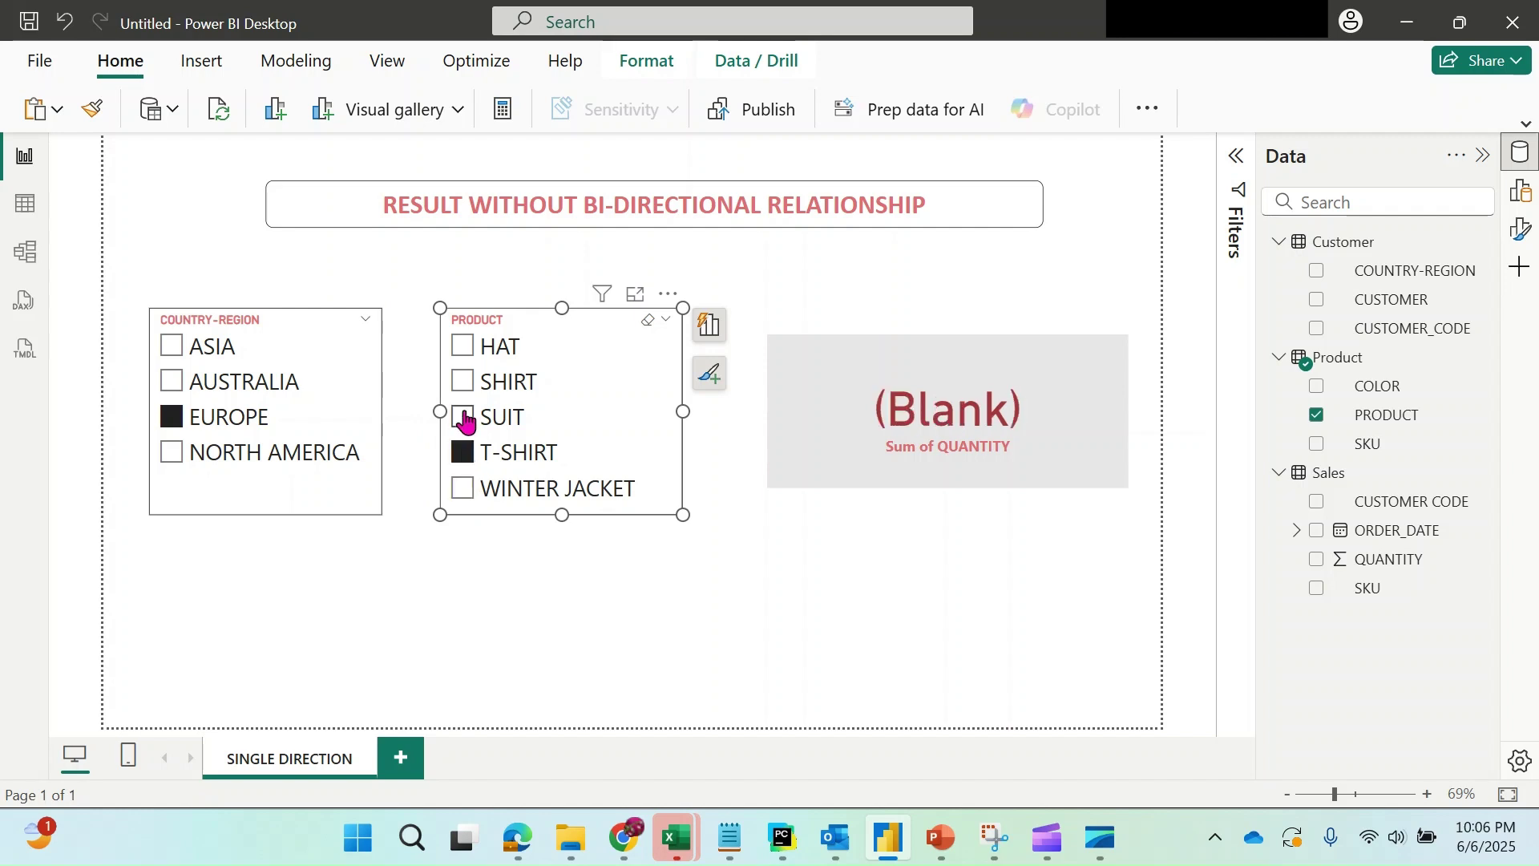
pyautogui.click(463, 417)
pyautogui.click(464, 381)
pyautogui.click(467, 349)
pyautogui.click(485, 571)
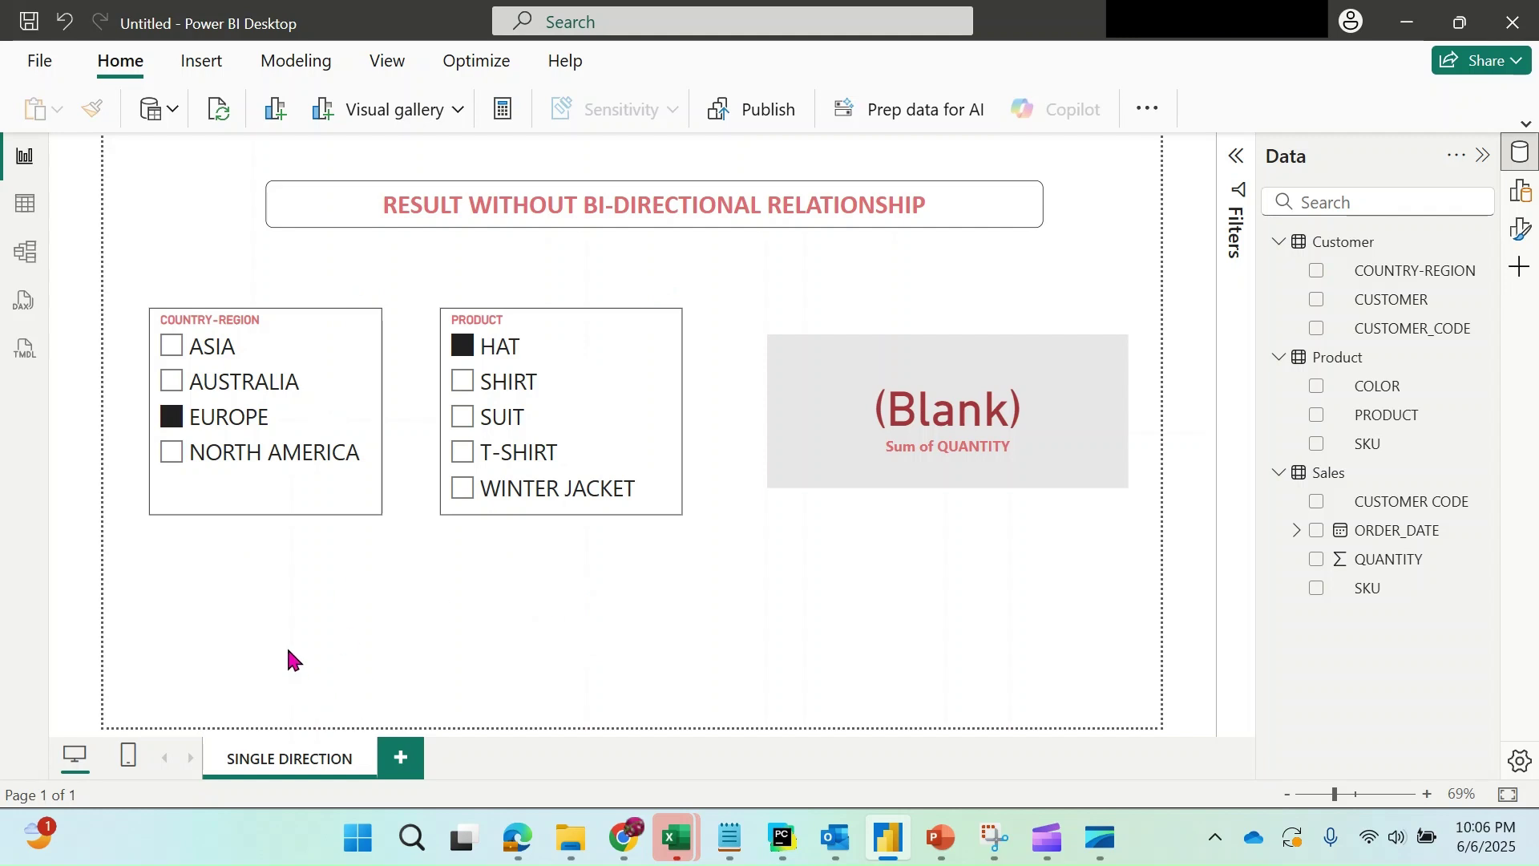
# - Duplicate the SINGLE DIRECTION report page and rename the copy as "BI- DIRECTIONAL FILTER"
pyautogui.rightClick(269, 768)
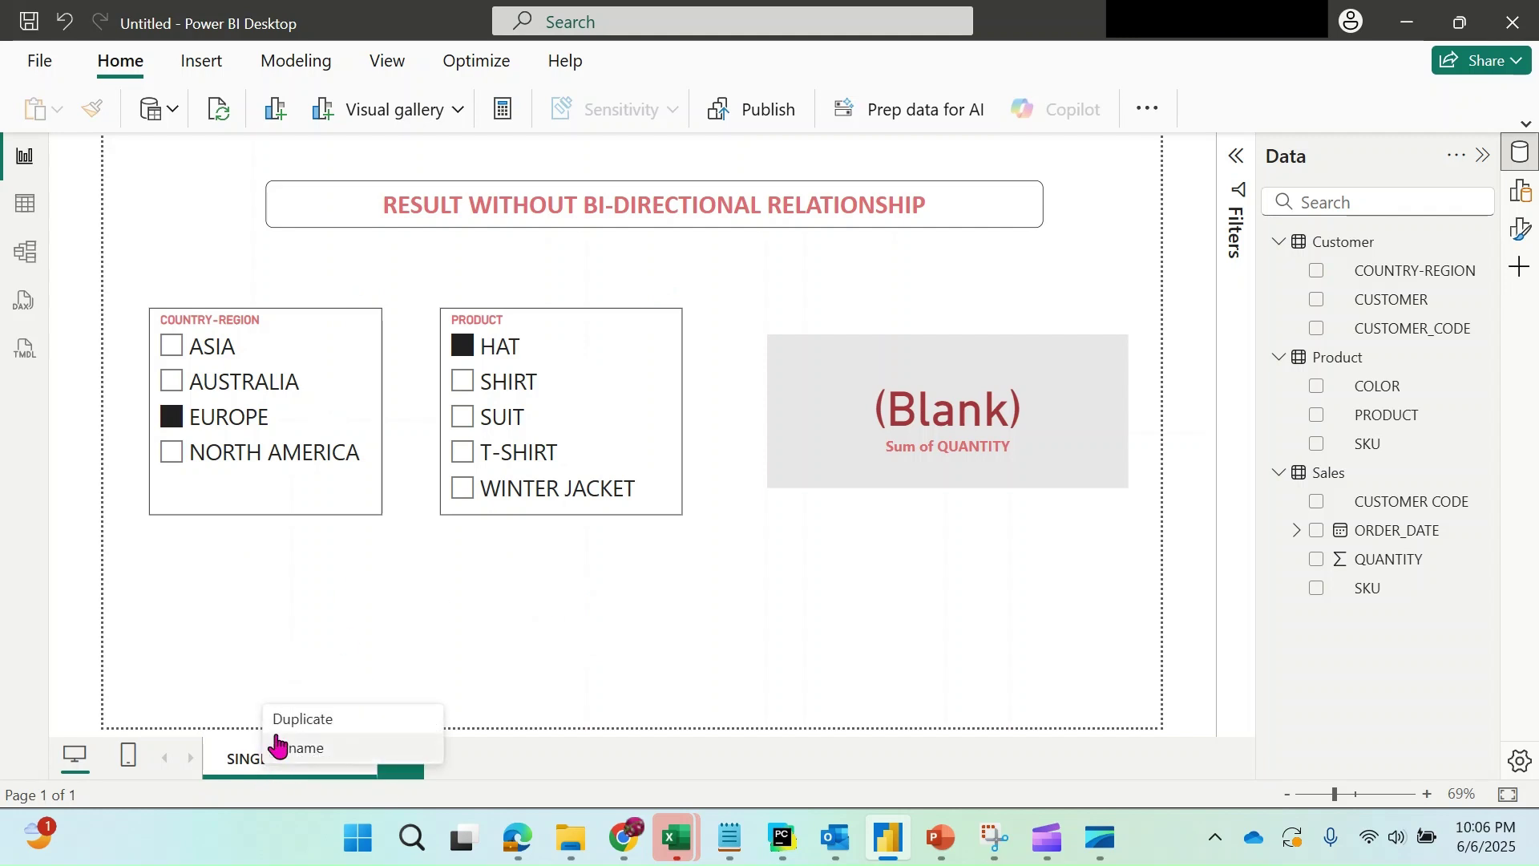
pyautogui.click(291, 731)
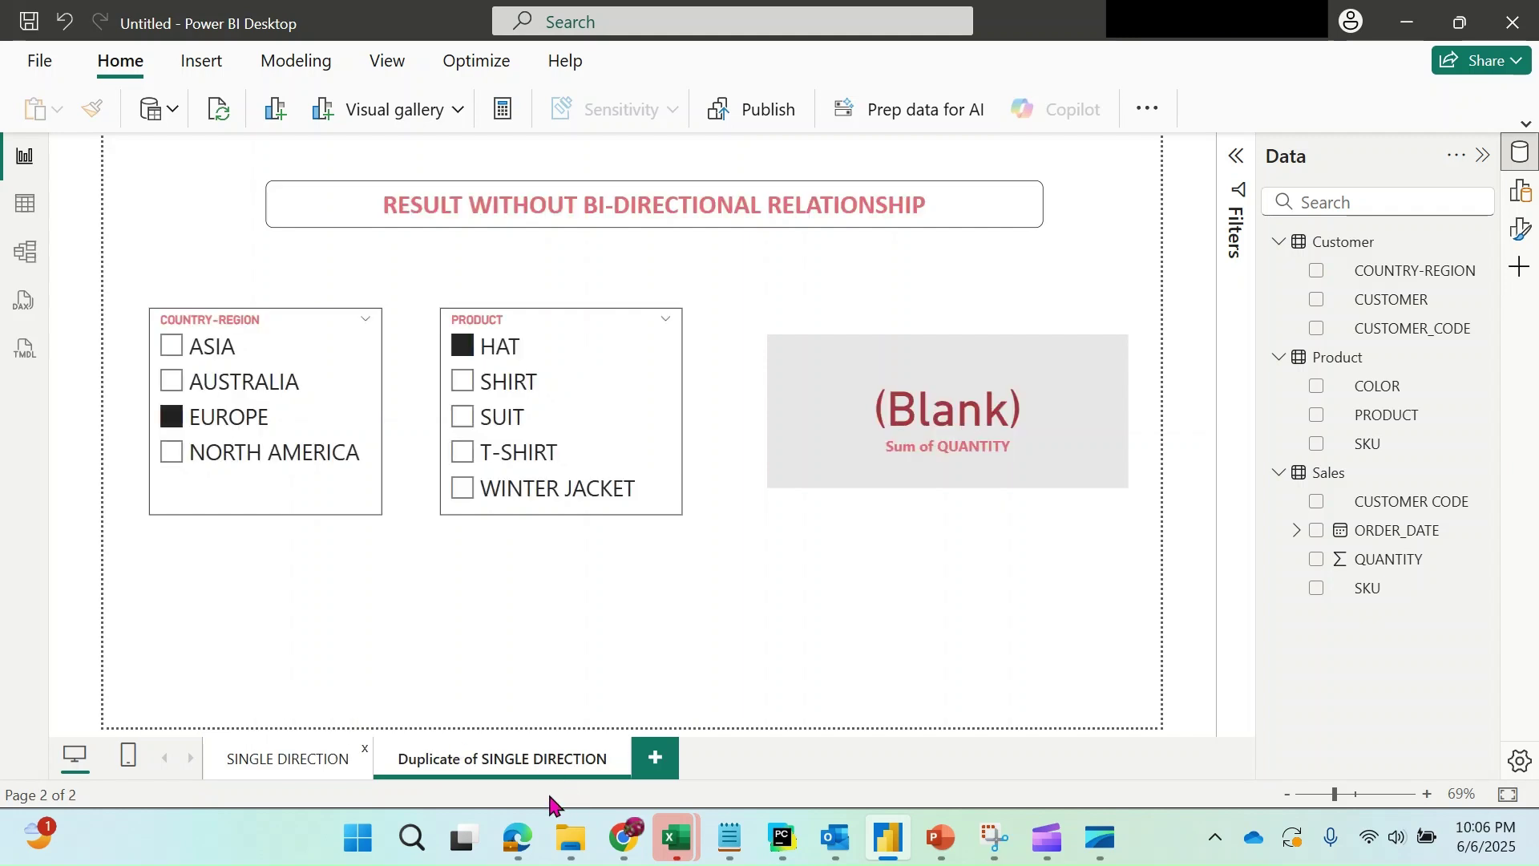
pyautogui.doubleClick(483, 758)
pyautogui.moveTo(484, 758); pyautogui.dragTo(123, 704)
pyautogui.press('BackSpace')
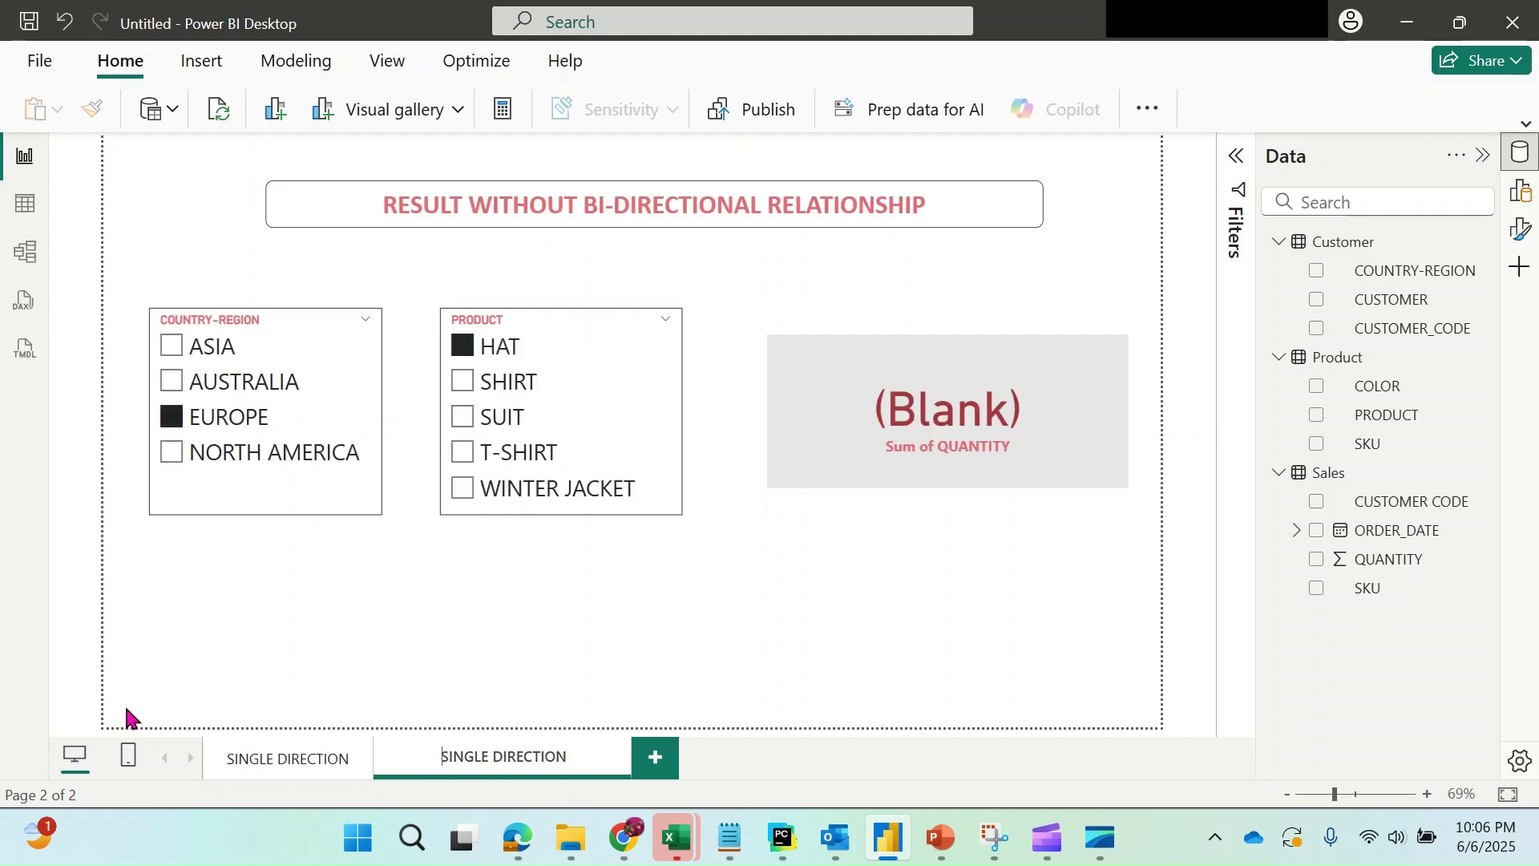
pyautogui.press('Delete')
pyautogui.press('Delete')
pyautogui.press('Delete')
pyautogui.press('Delete')
pyautogui.press('Delete')
pyautogui.press('Delete')
pyautogui.press('Delete')
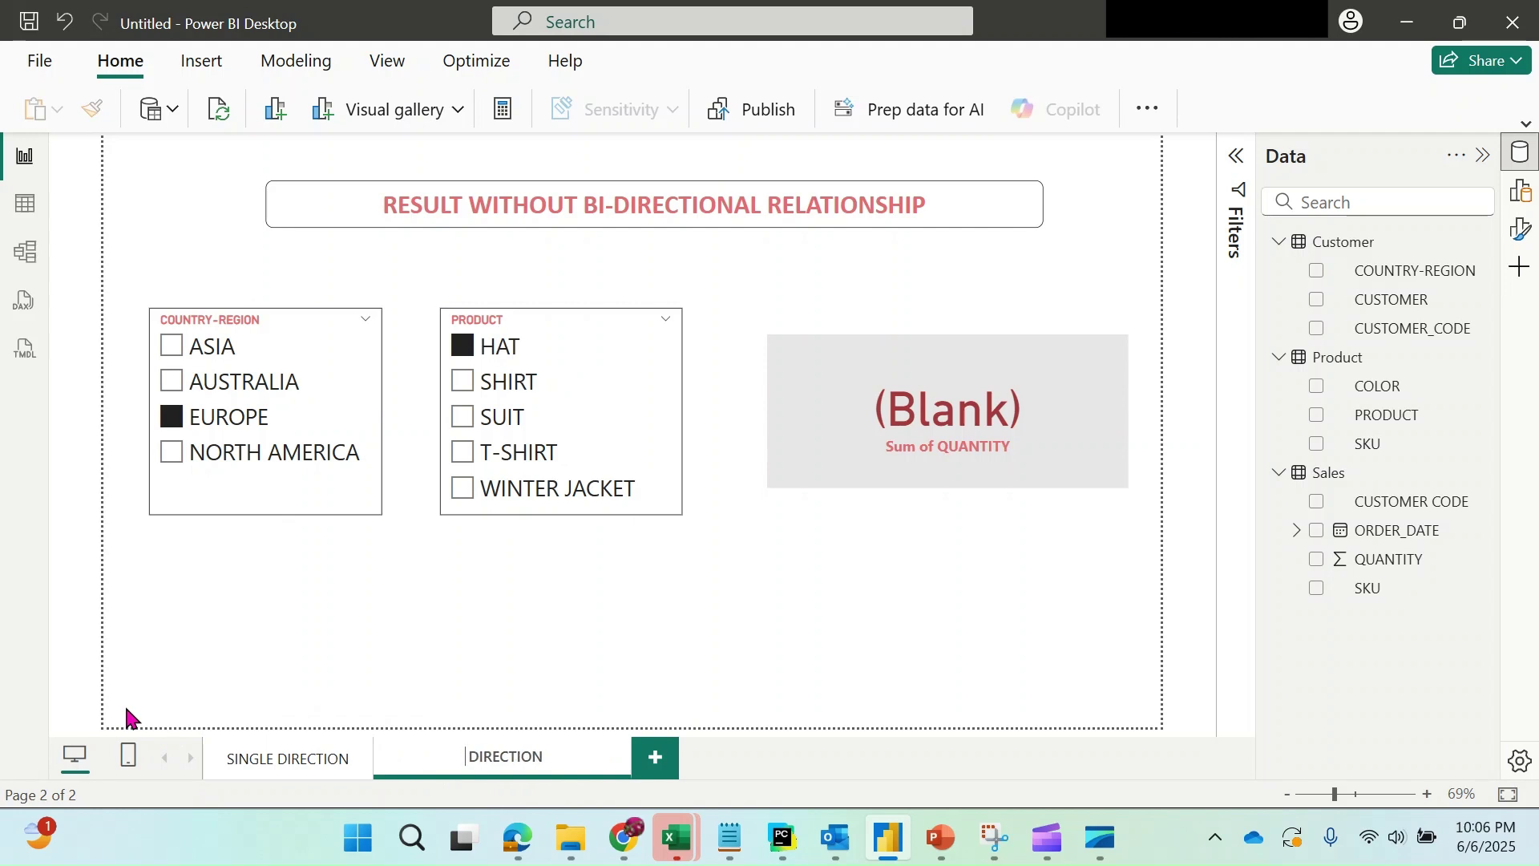
pyautogui.write('BI-')
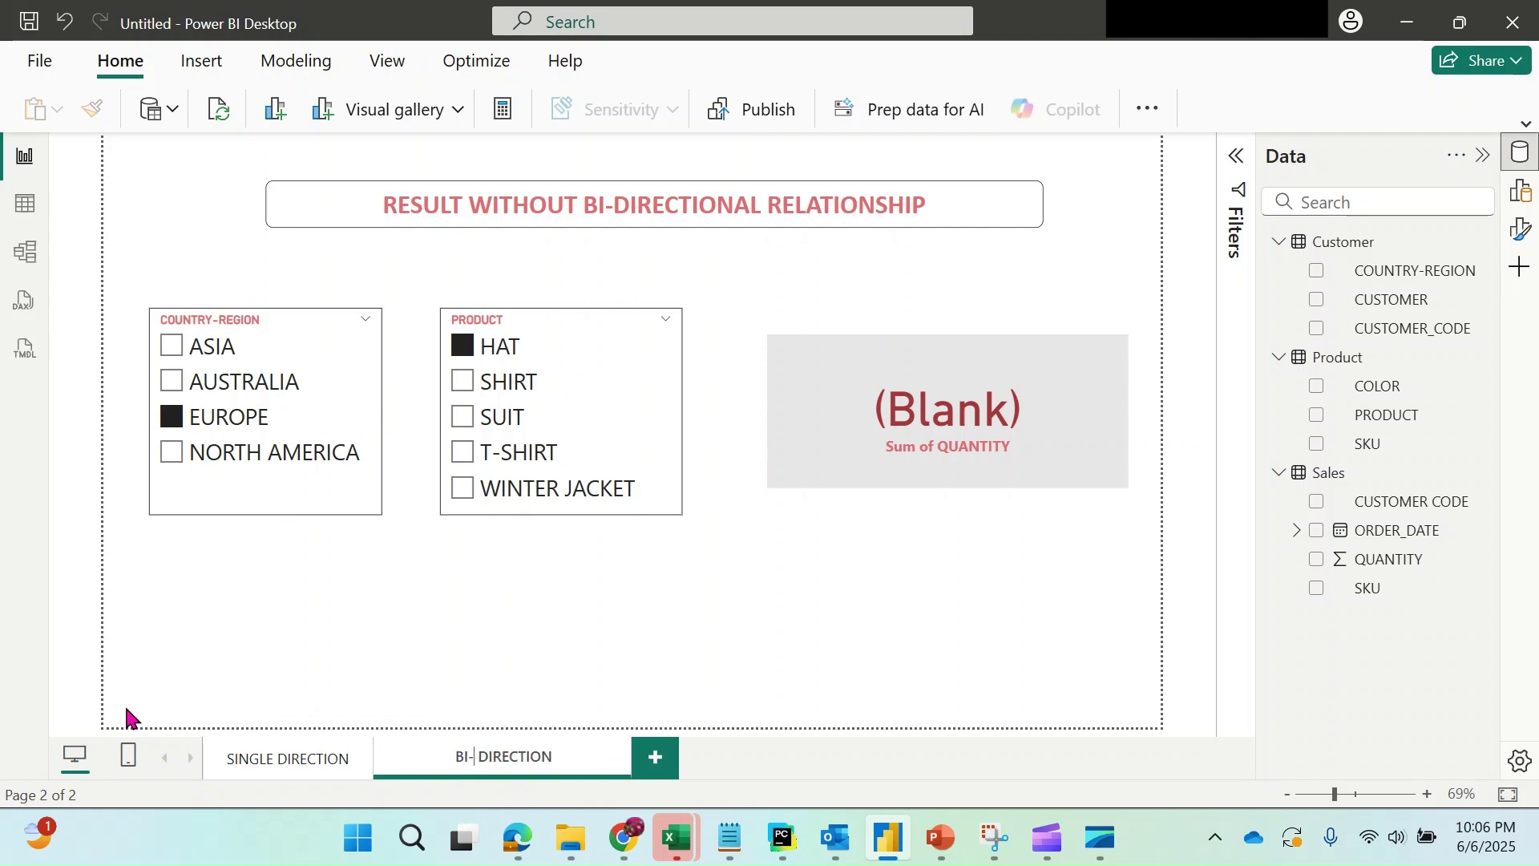
pyautogui.press('End')
pyautogui.write('AL FILTER')
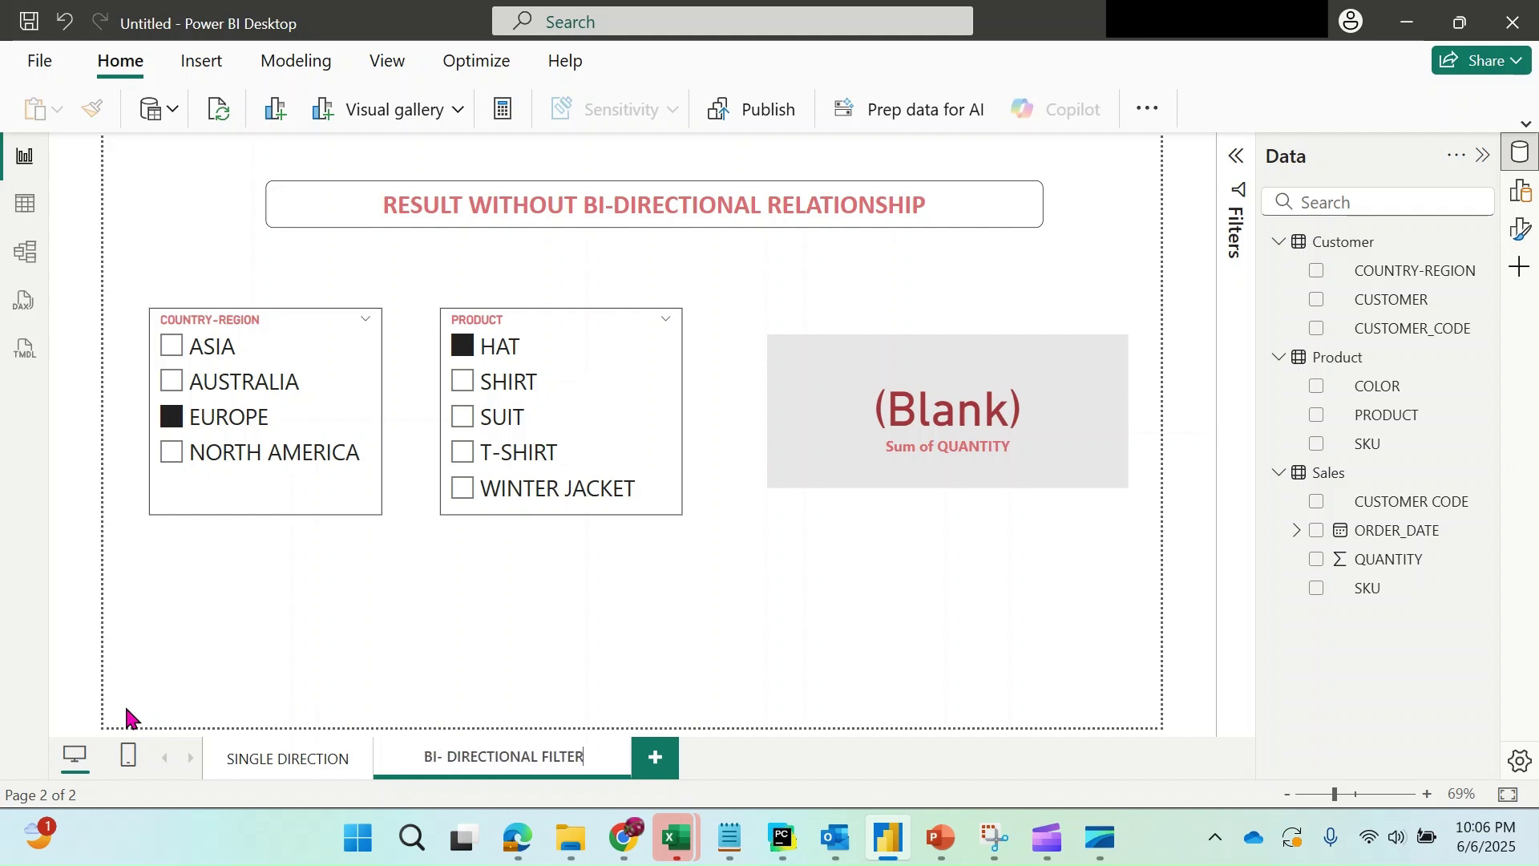
pyautogui.press('Return')
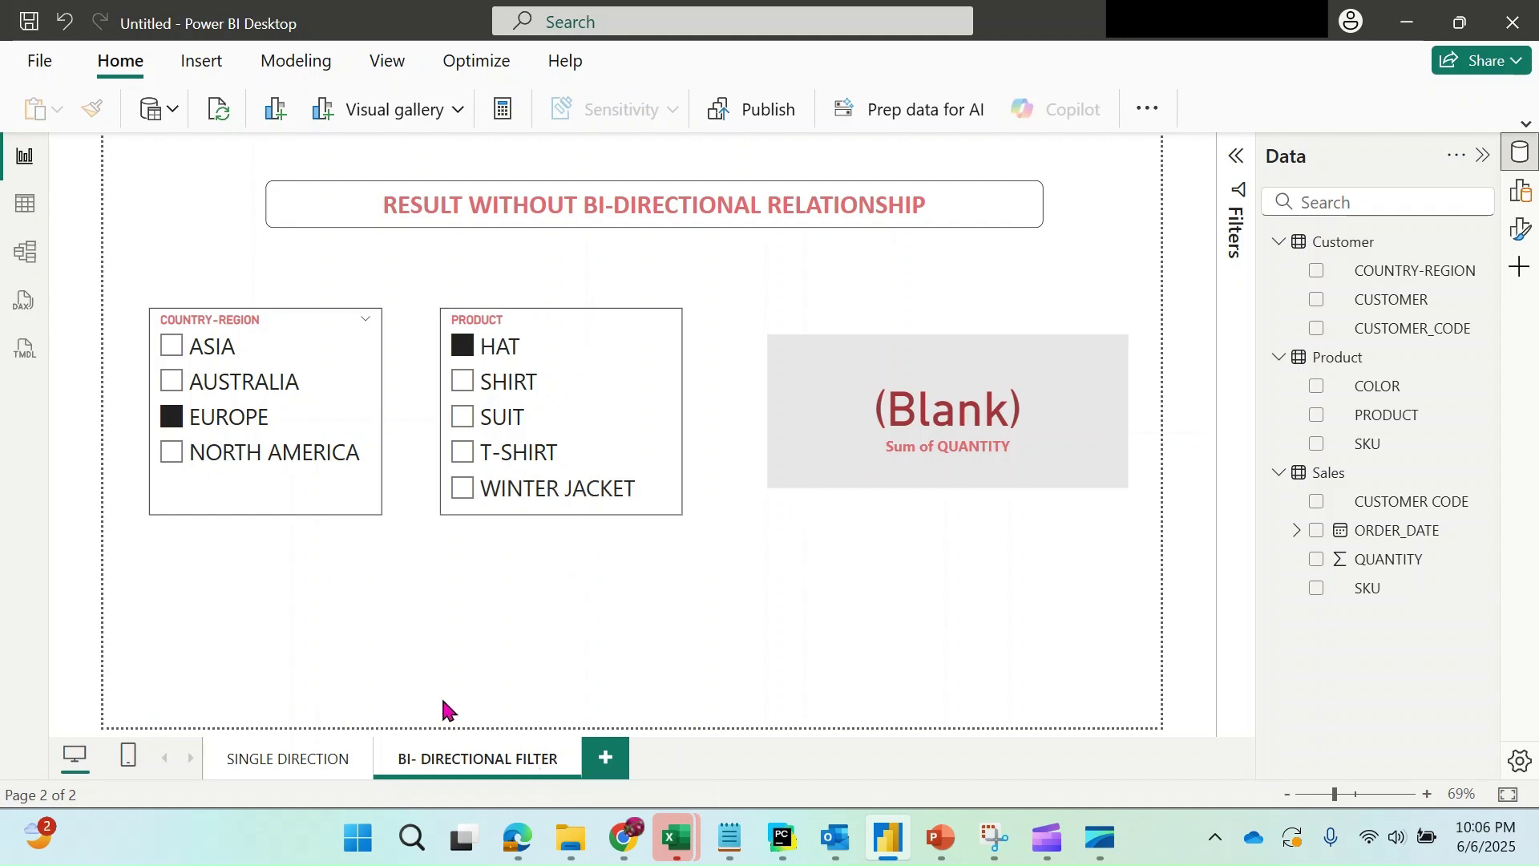
# - In the data model, set the cross-filter direction of the Sales–Product relationship to Both and save it
pyautogui.click(27, 269)
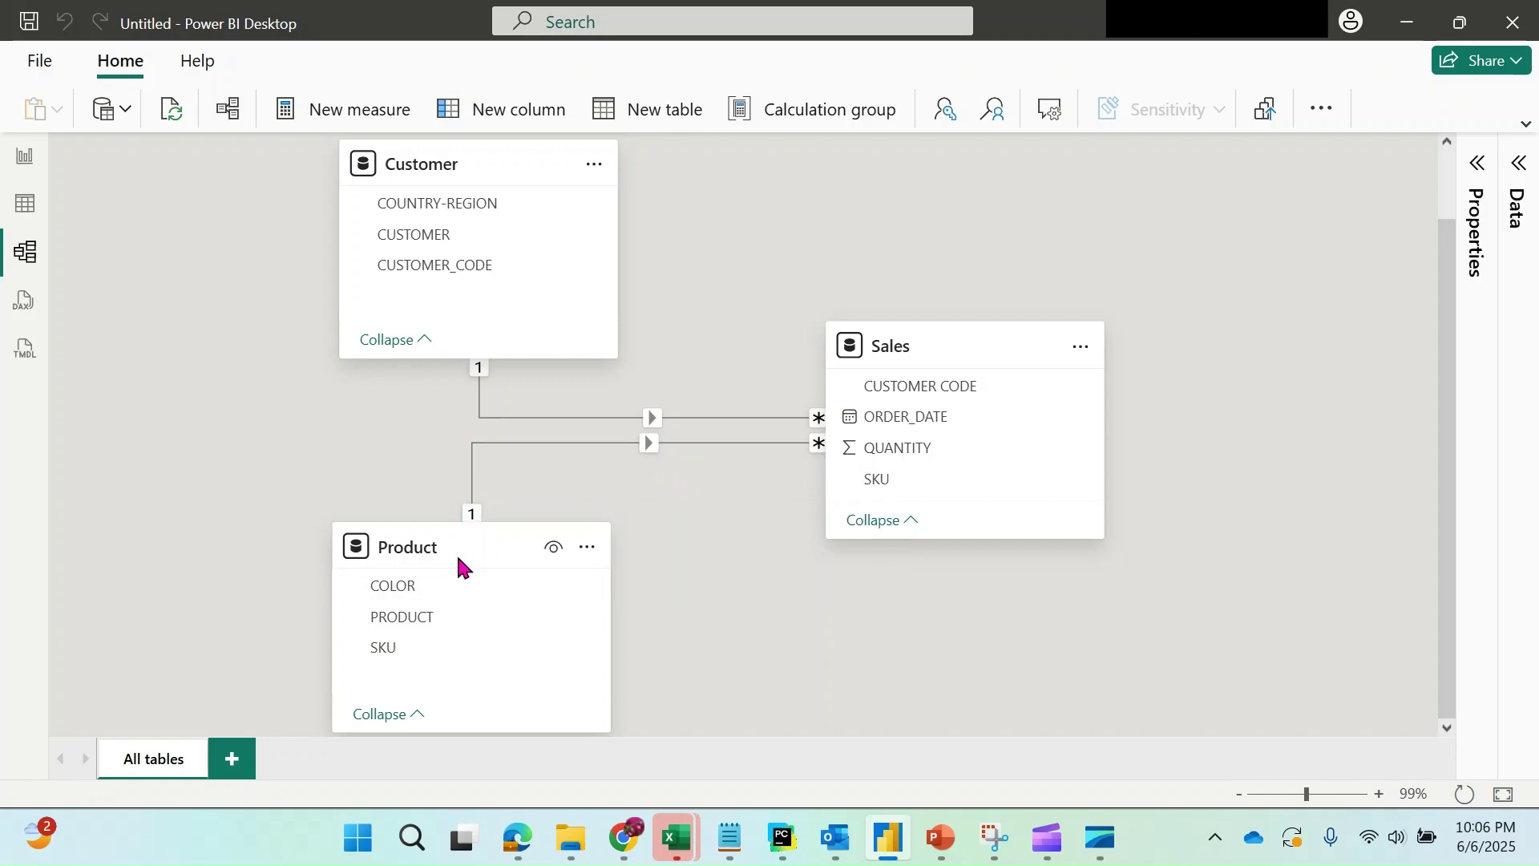
pyautogui.rightClick(704, 443)
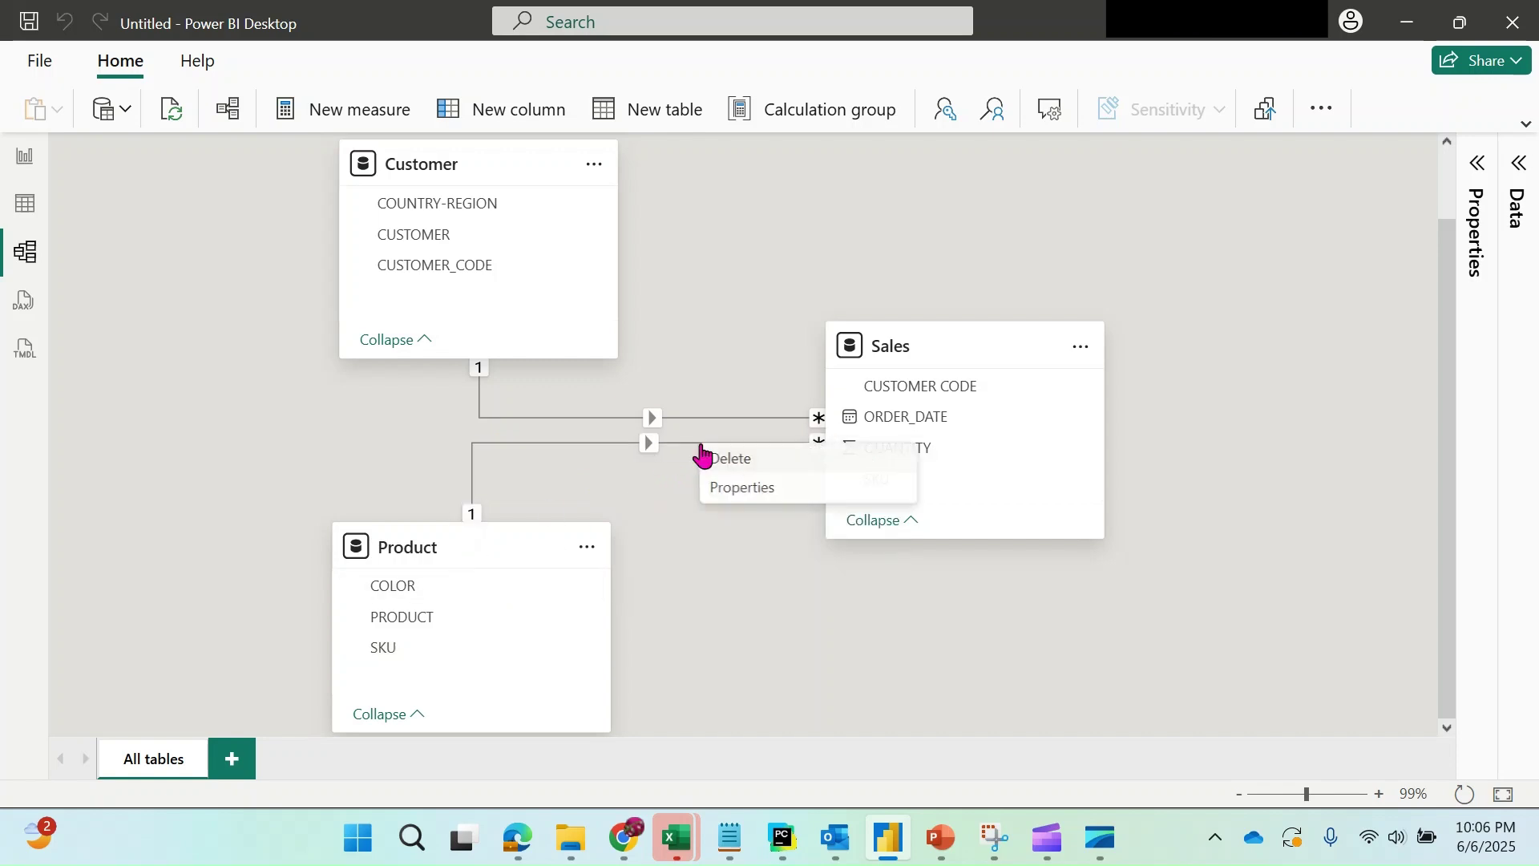
pyautogui.click(726, 490)
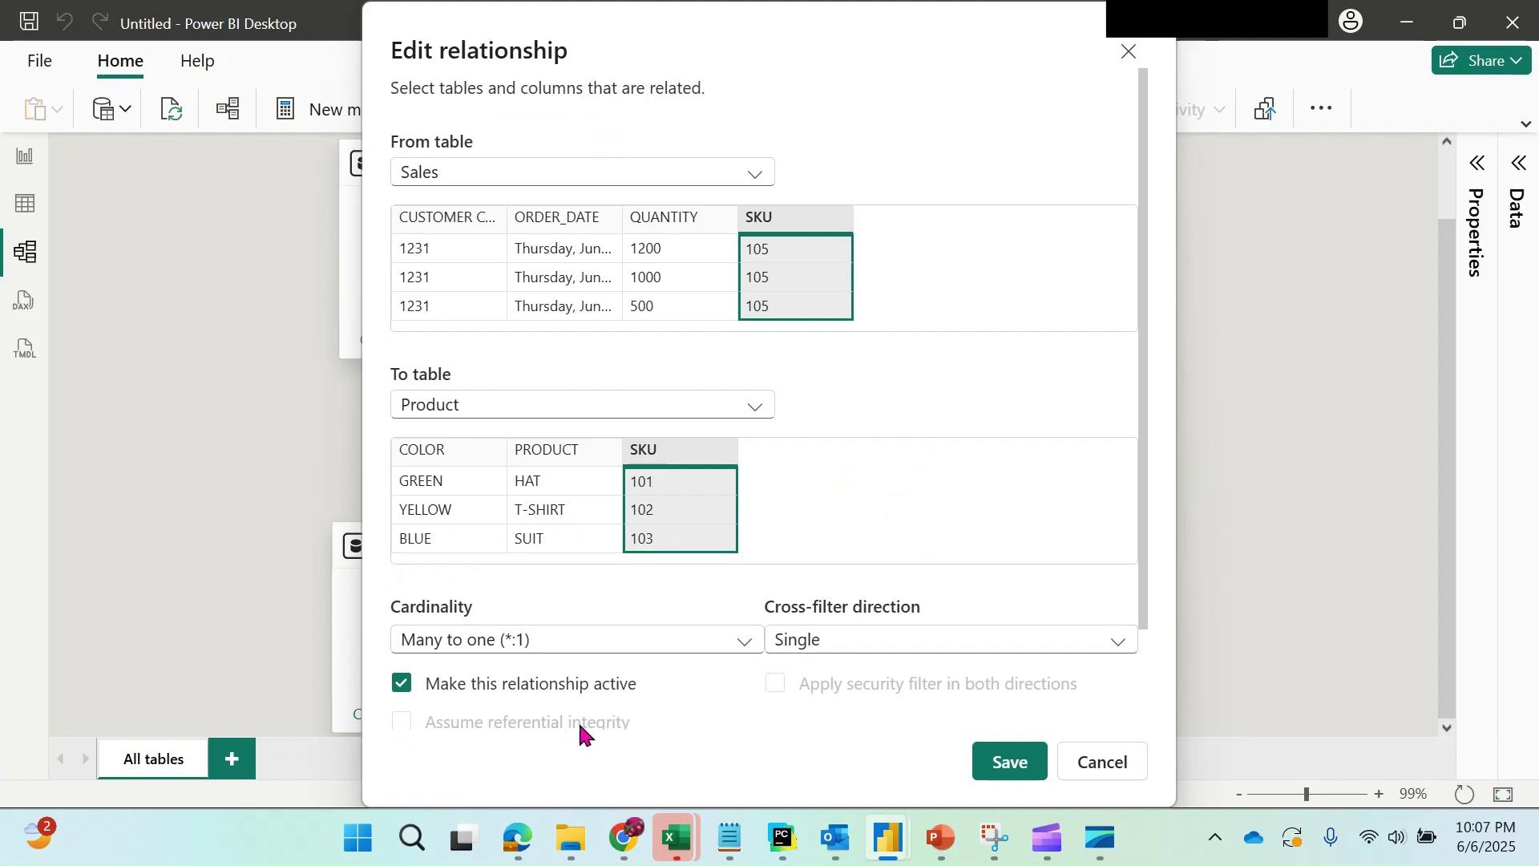
pyautogui.click(838, 641)
pyautogui.click(828, 702)
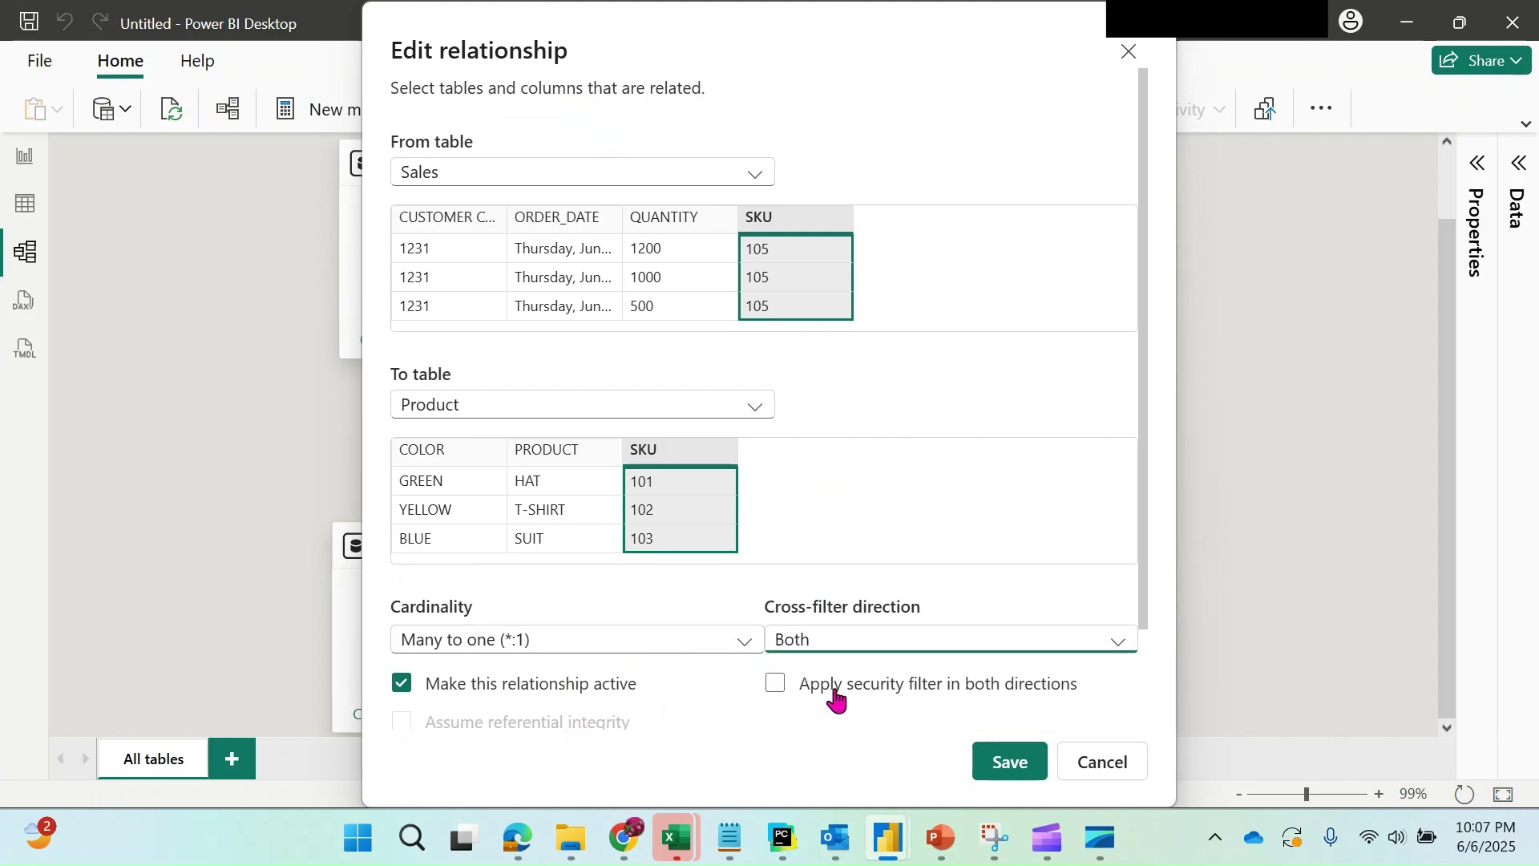
pyautogui.click(1011, 763)
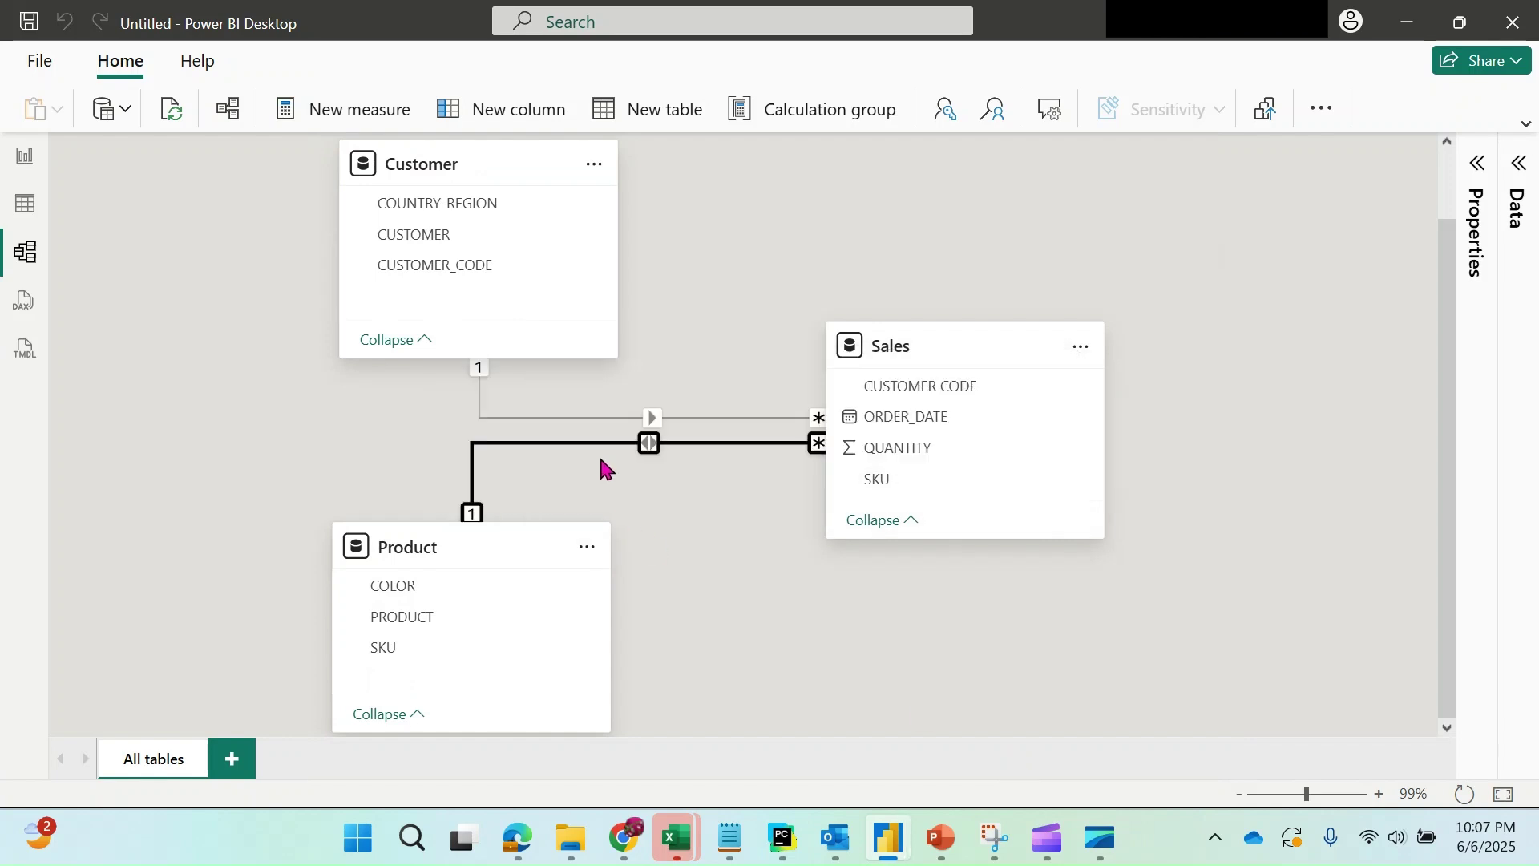
pyautogui.click(725, 521)
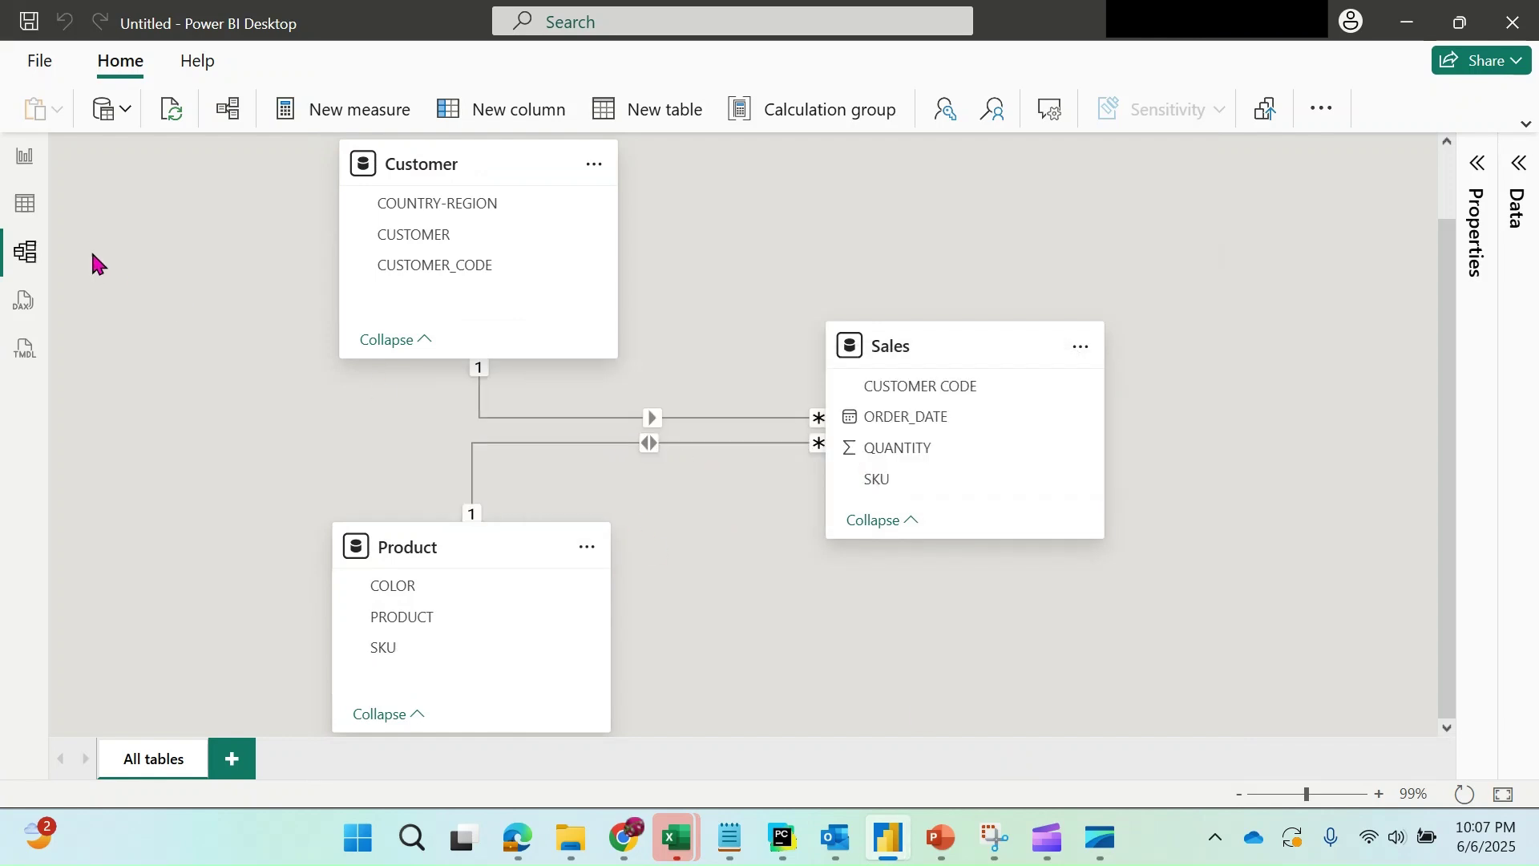
# - On the BI- DIRECTIONAL FILTER report page, select ASIA and filter it by SHIRT, WINTER JACKET, T-SHIRT, SUIT and HAT in turn
pyautogui.click(25, 158)
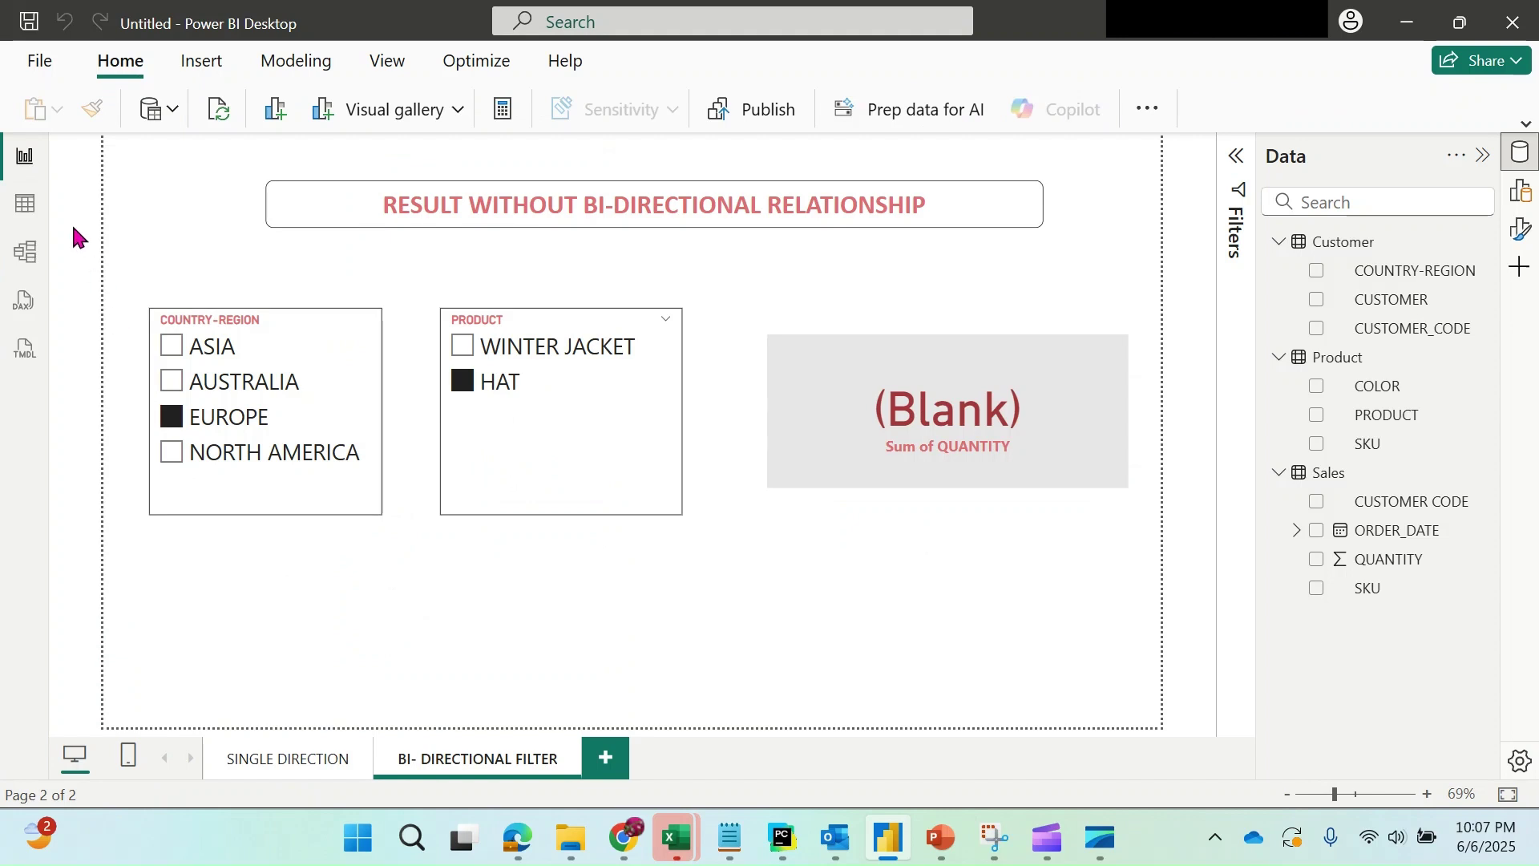
pyautogui.click(188, 349)
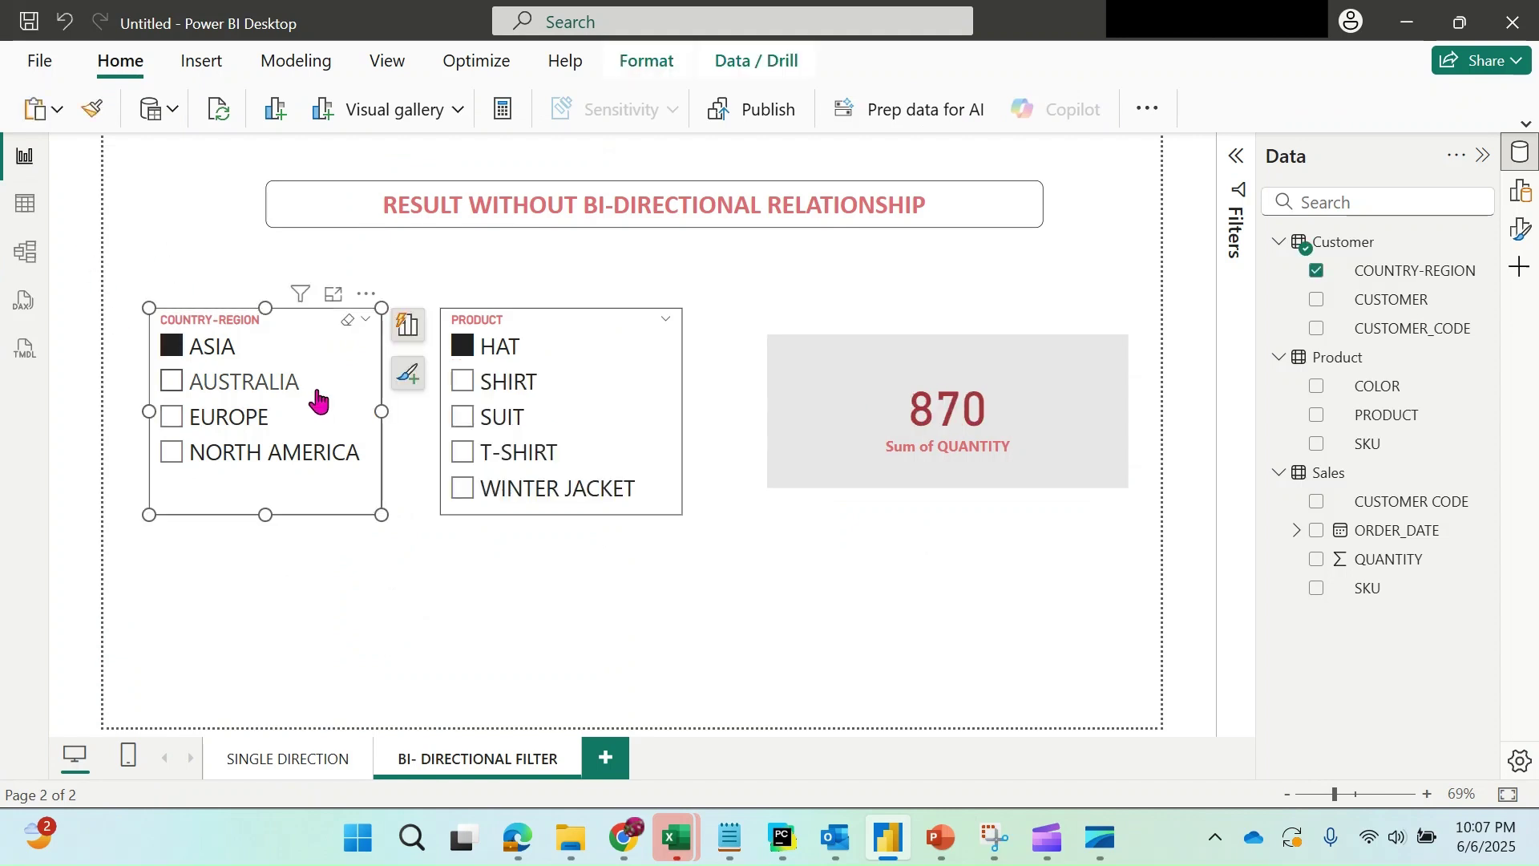
pyautogui.click(510, 391)
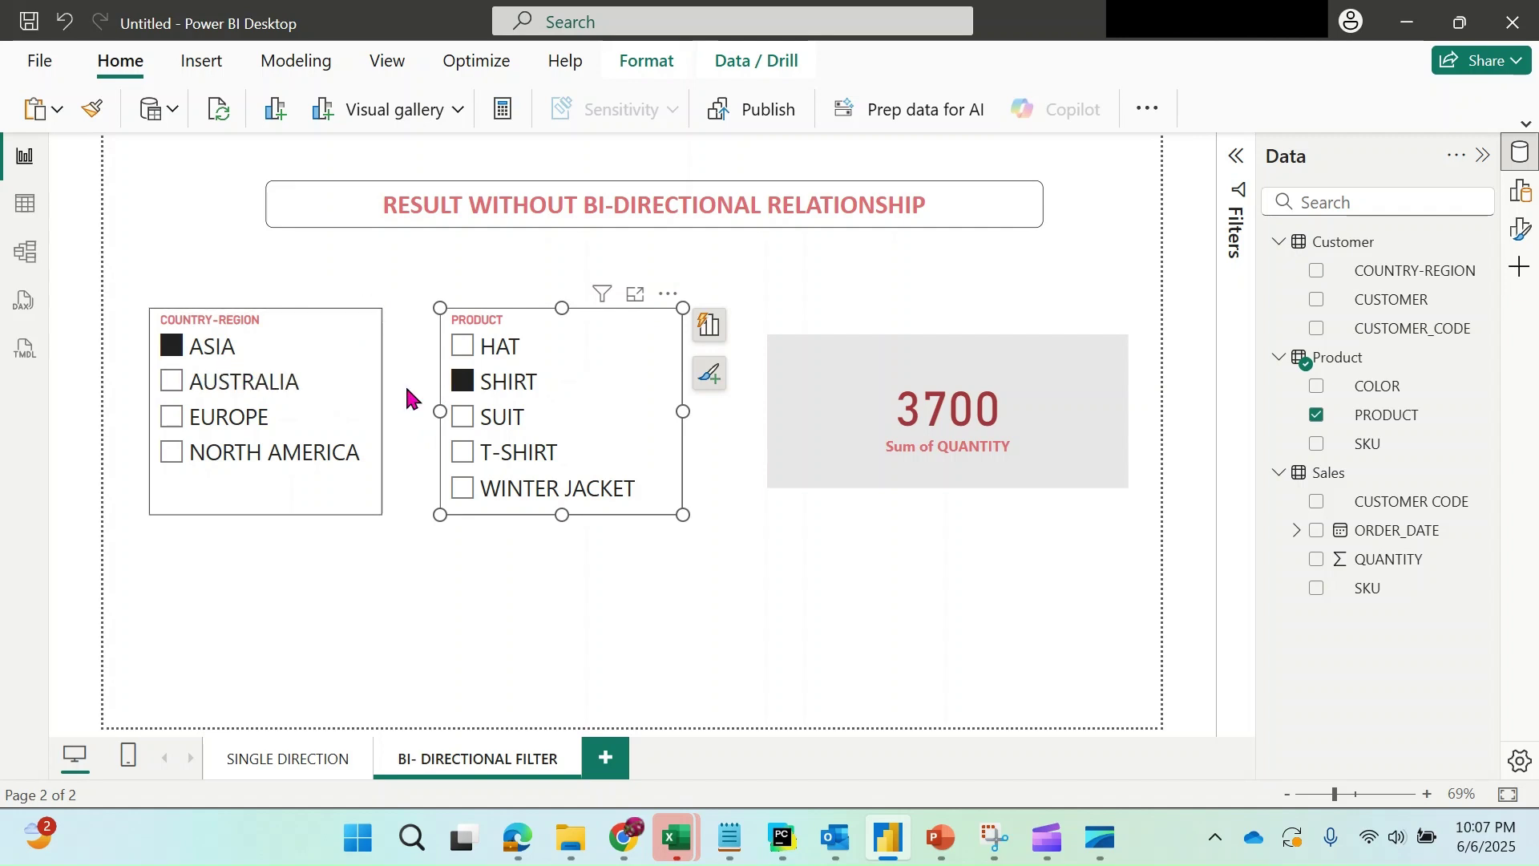
pyautogui.click(465, 491)
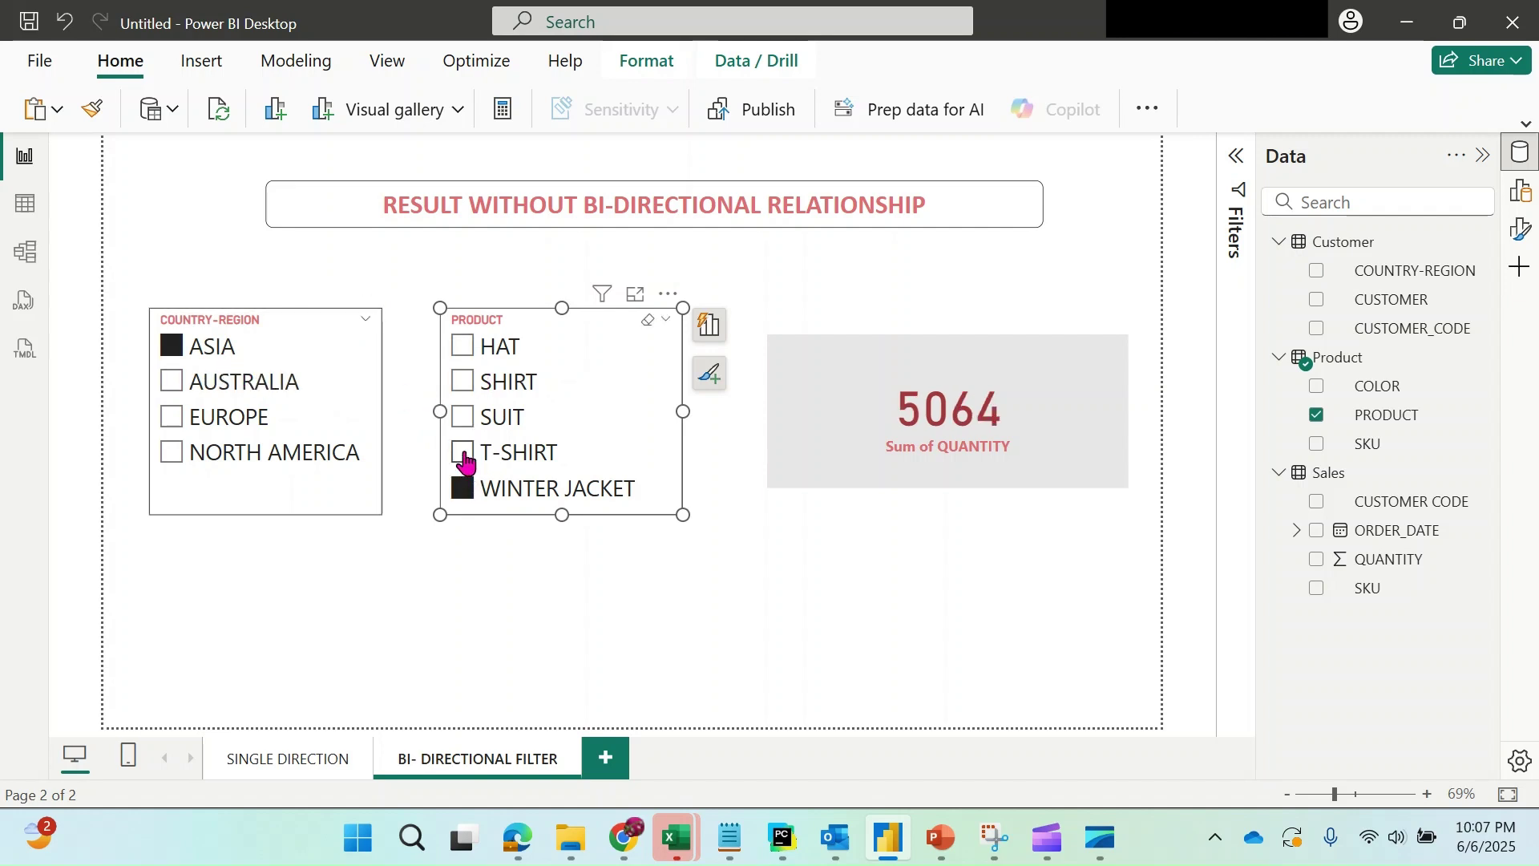
pyautogui.click(464, 452)
pyautogui.click(464, 417)
pyautogui.click(476, 356)
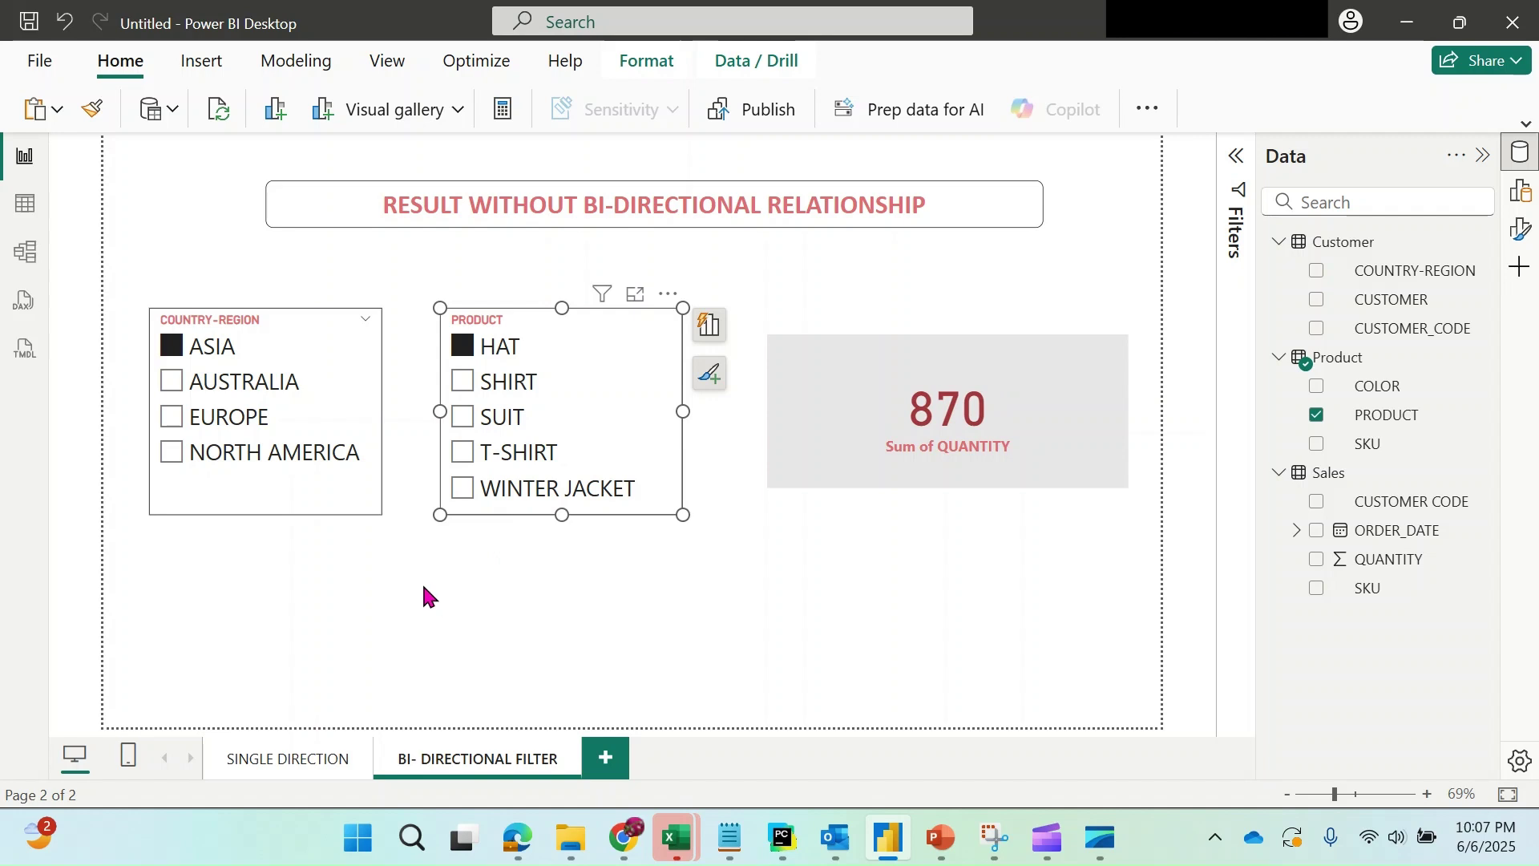
# - Select AUSTRALIA and filter it by SUIT, T-SHIRT and HAT in turn, repeat SUIT, and leave T-SHIRT selected
pyautogui.click(175, 387)
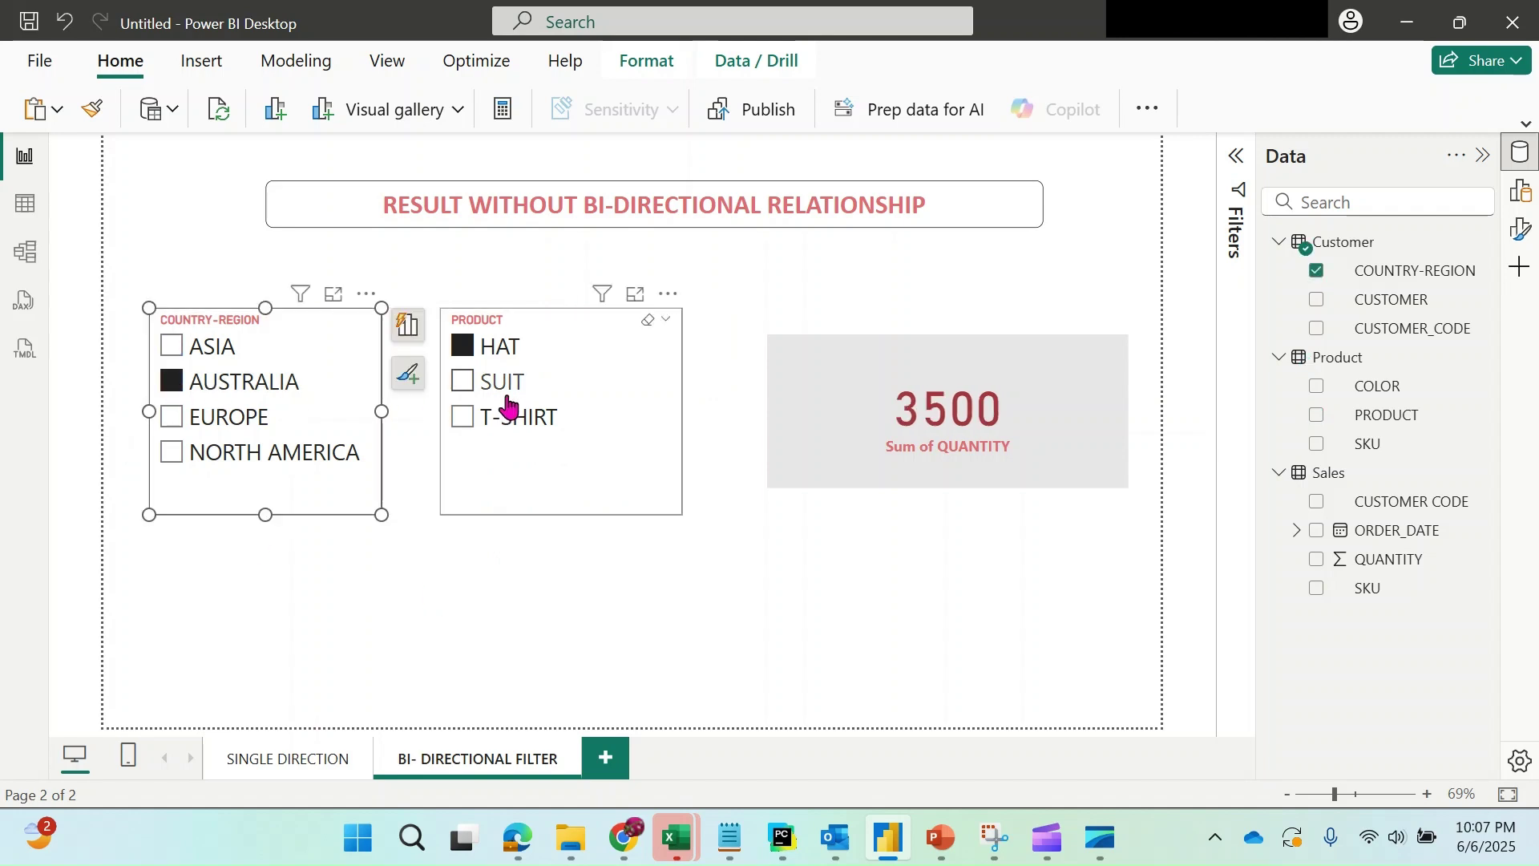
pyautogui.click(464, 387)
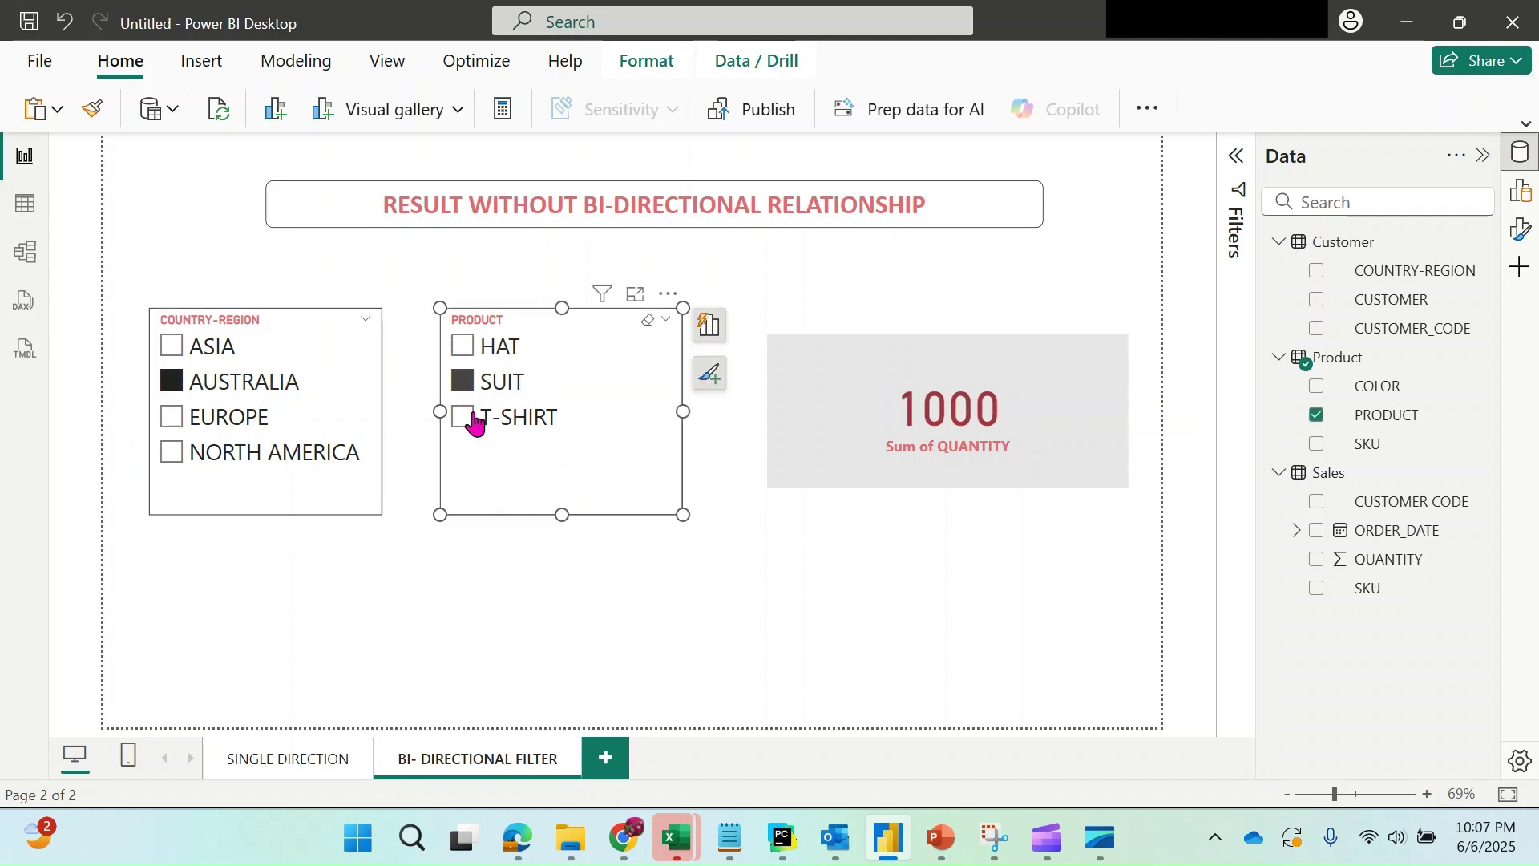
pyautogui.click(462, 419)
pyautogui.click(463, 348)
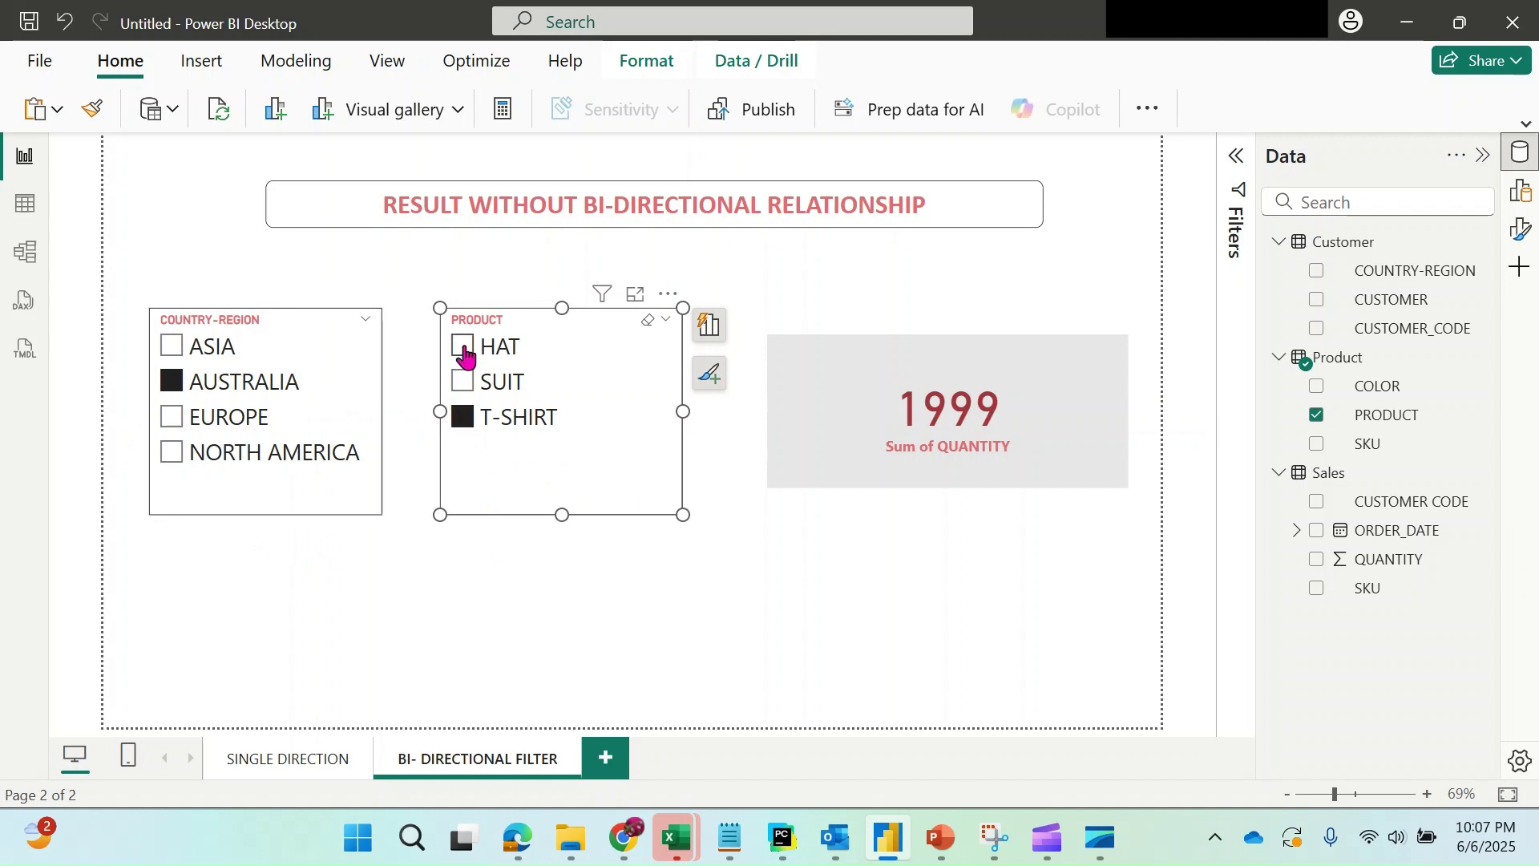
pyautogui.click(465, 384)
pyautogui.click(462, 419)
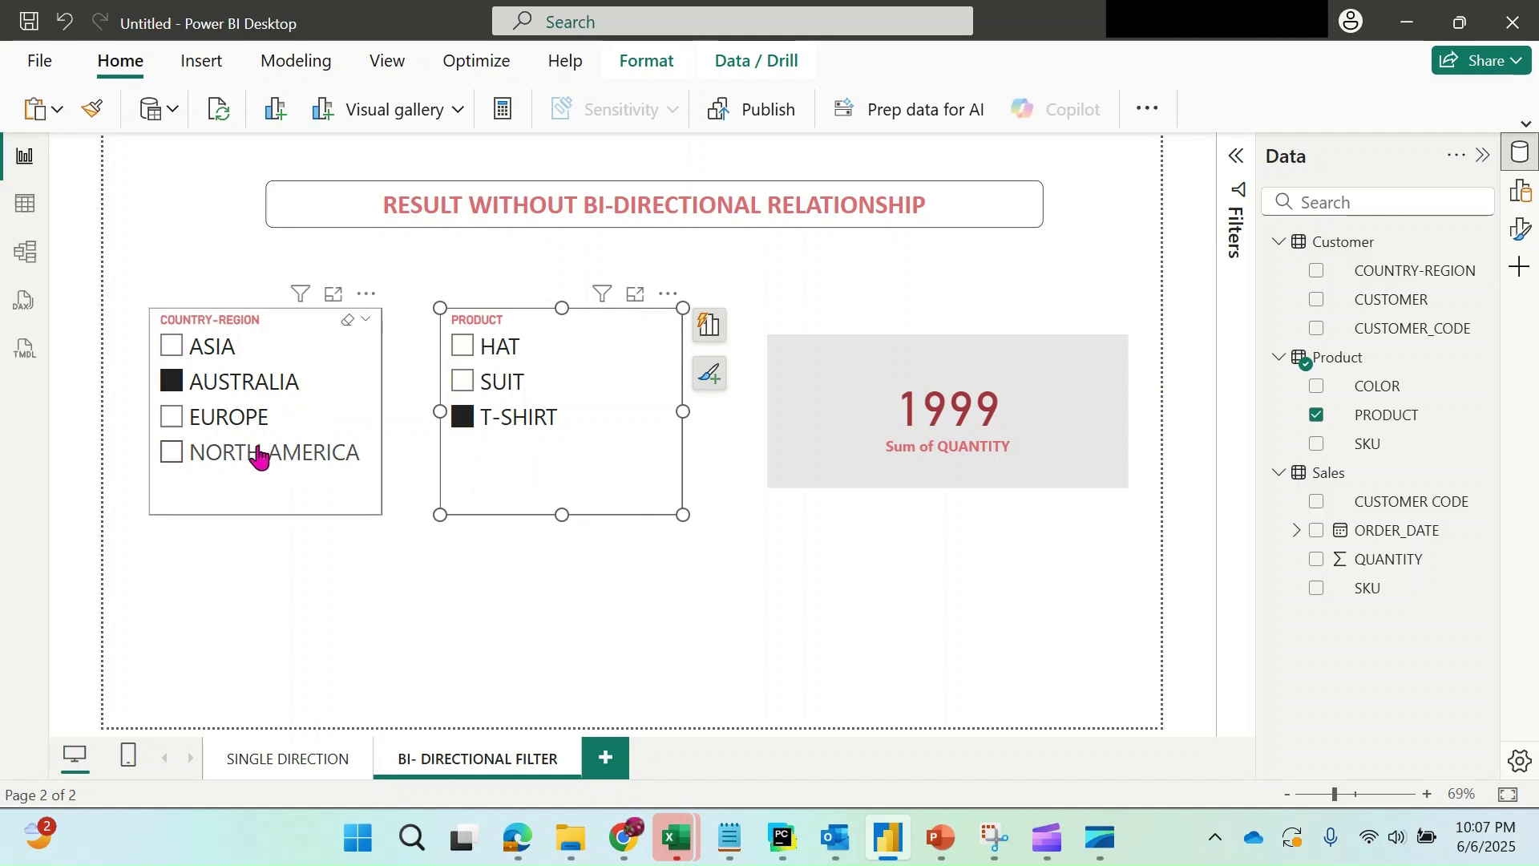
# - Switch the region to EUROPE and filter it by WINTER JACKET
pyautogui.click(172, 419)
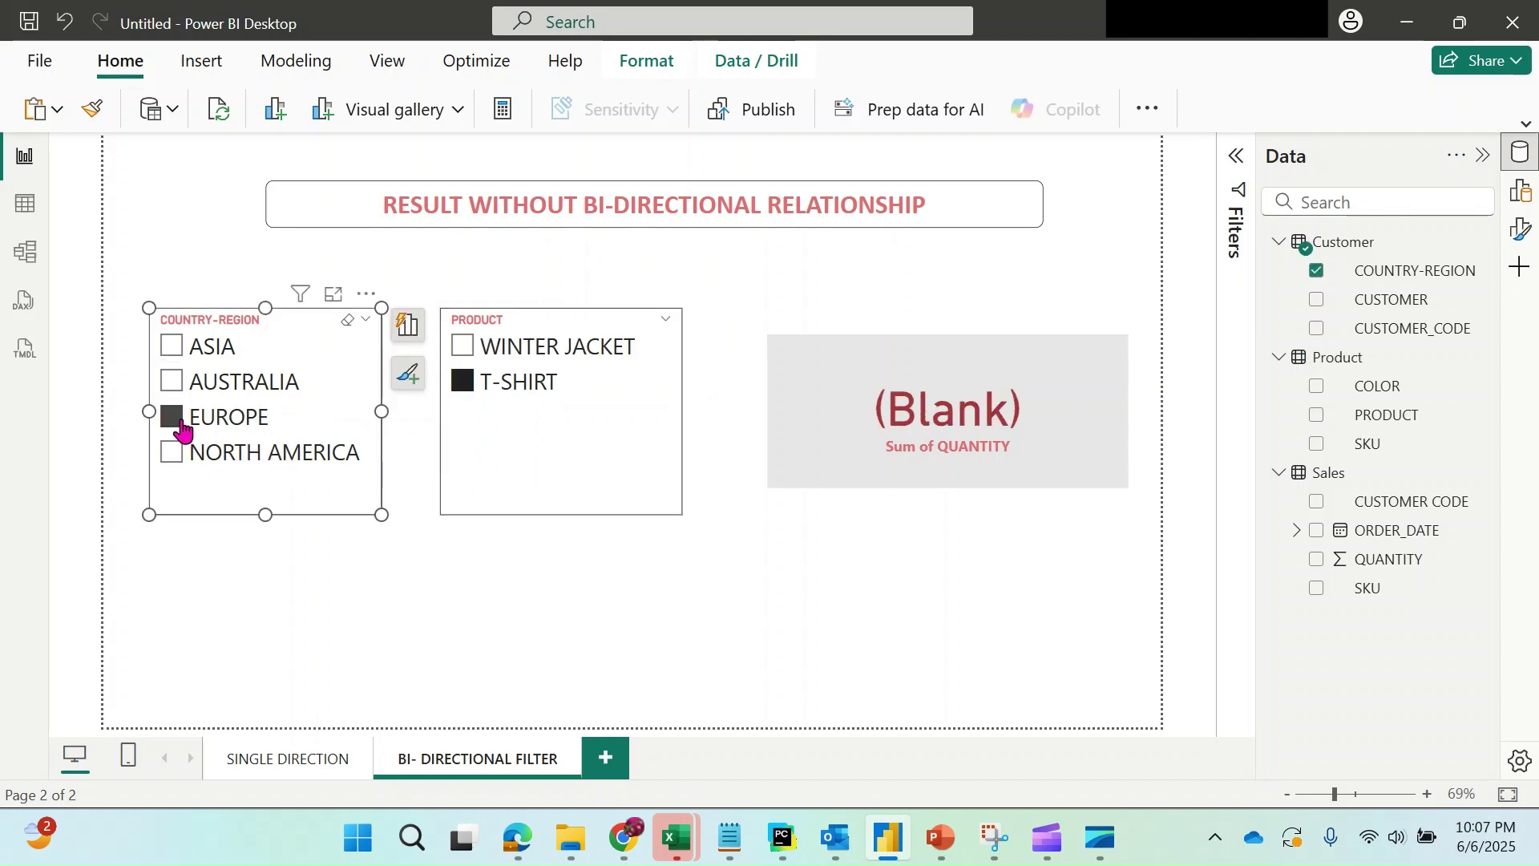
pyautogui.click(463, 347)
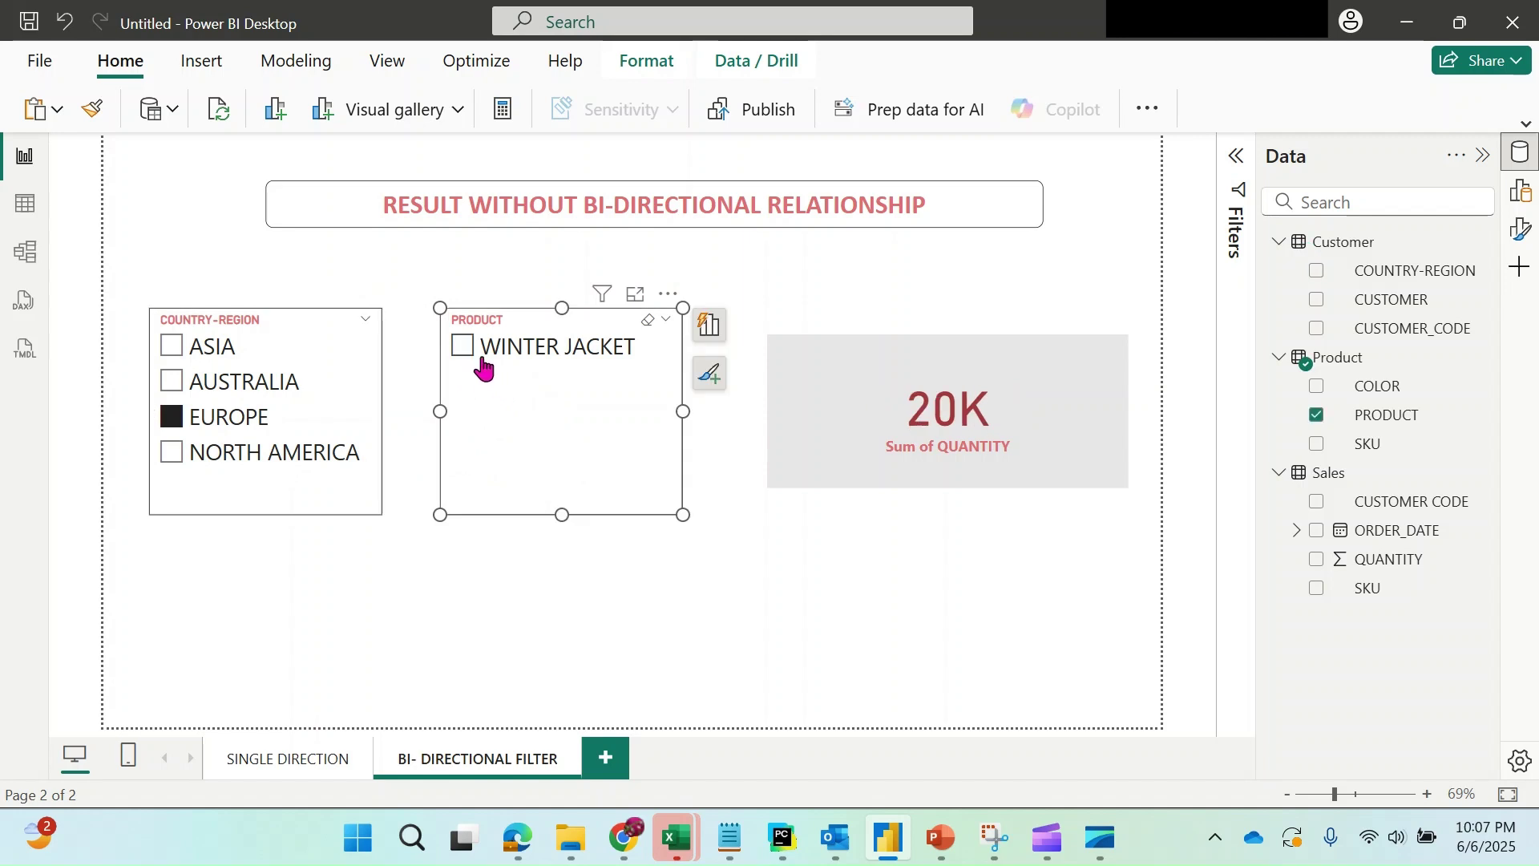
pyautogui.press('Escape')
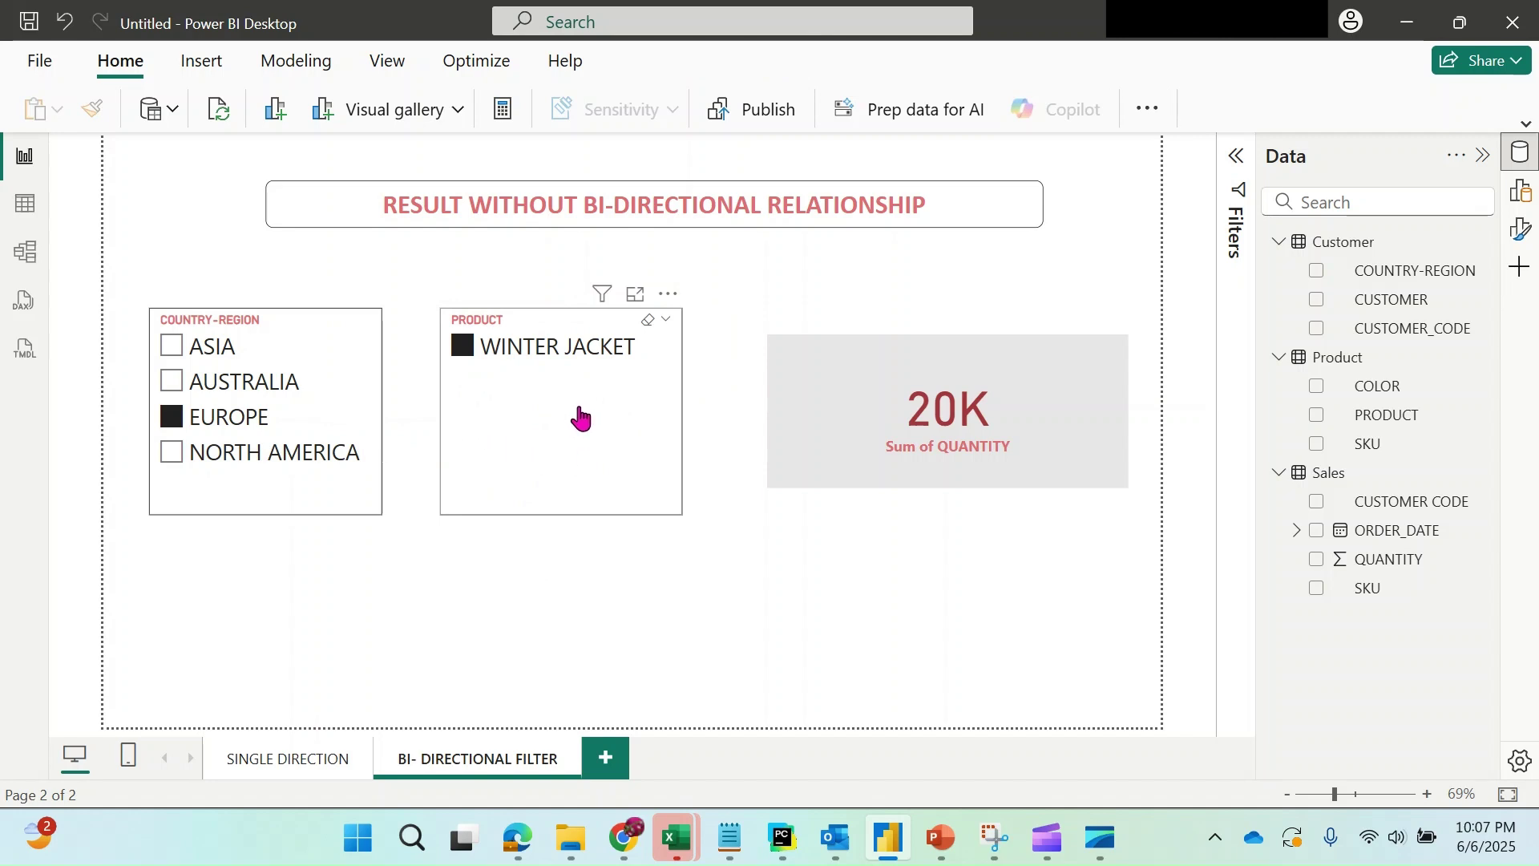
# - Select NORTH AMERICA and filter it by T-SHIRT, SUIT and HAT in turn, repeat SUIT, and leave T-SHIRT selected
pyautogui.click(178, 457)
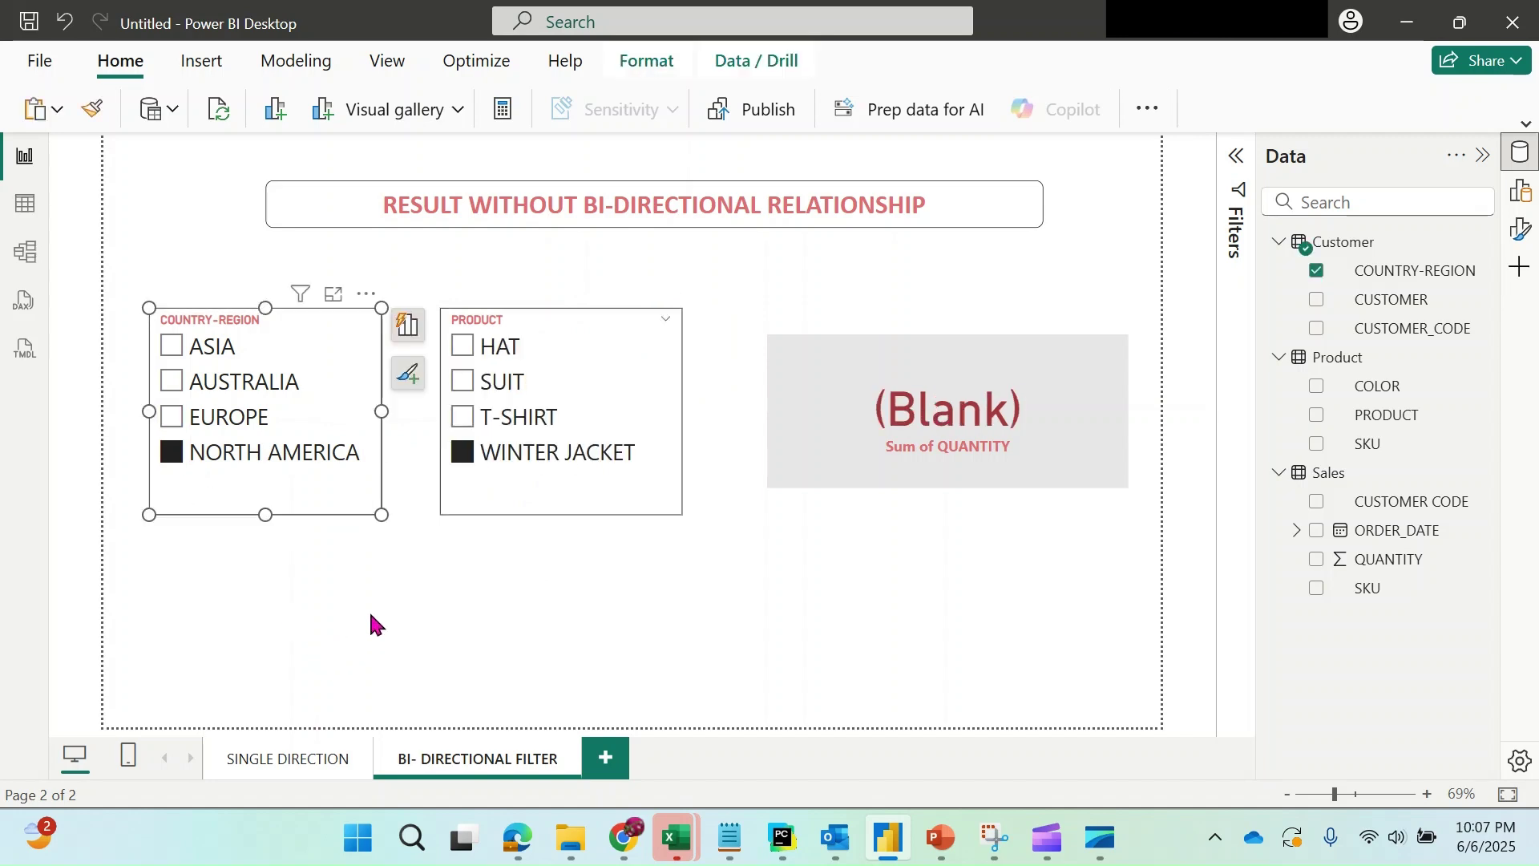
pyautogui.click(467, 426)
pyautogui.click(468, 383)
pyautogui.click(469, 358)
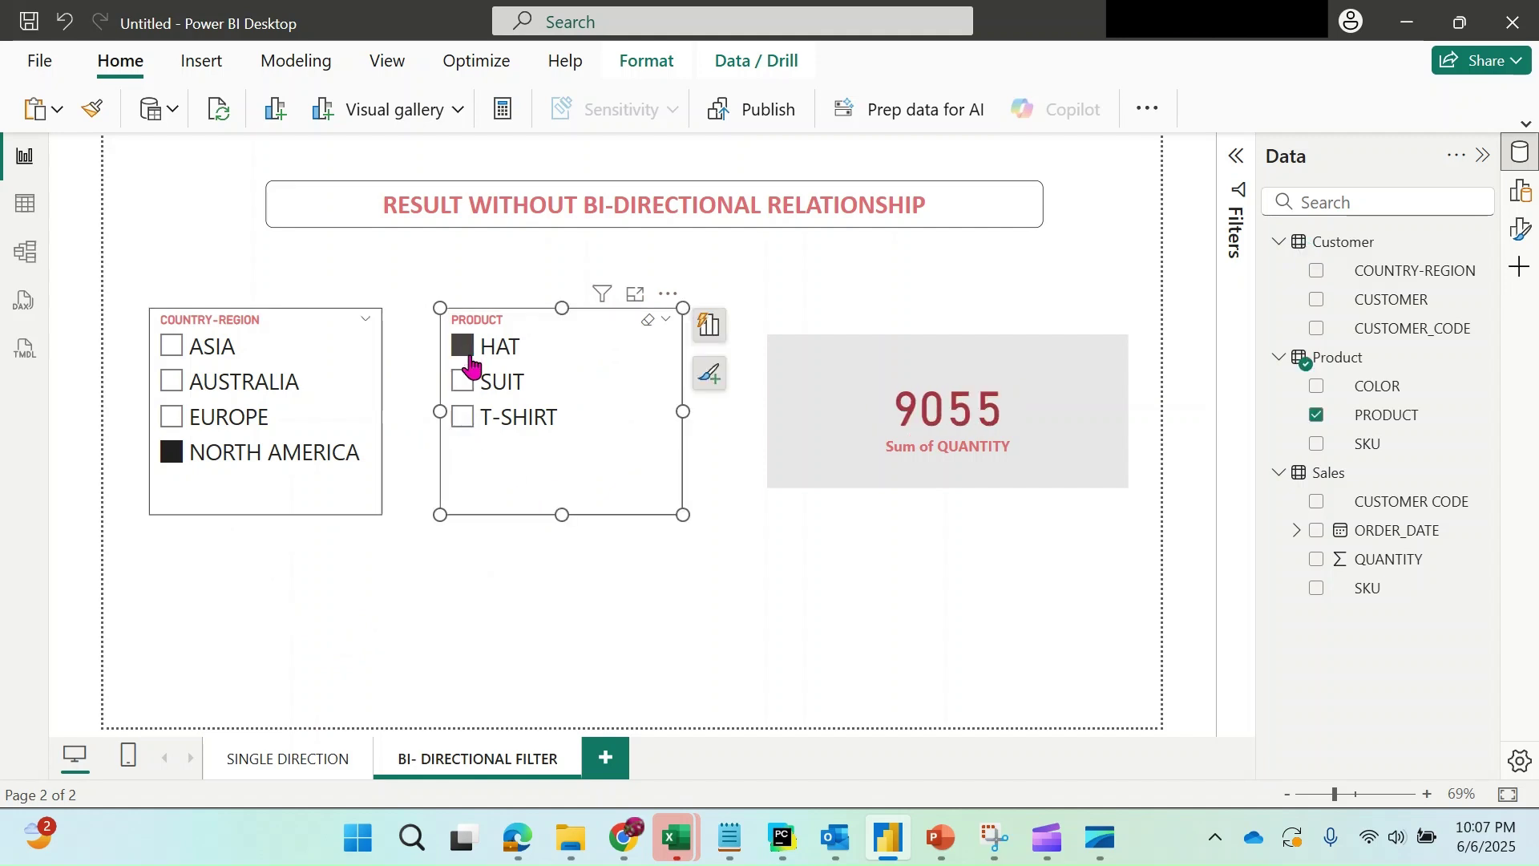
pyautogui.click(467, 382)
pyautogui.click(464, 416)
pyautogui.click(503, 553)
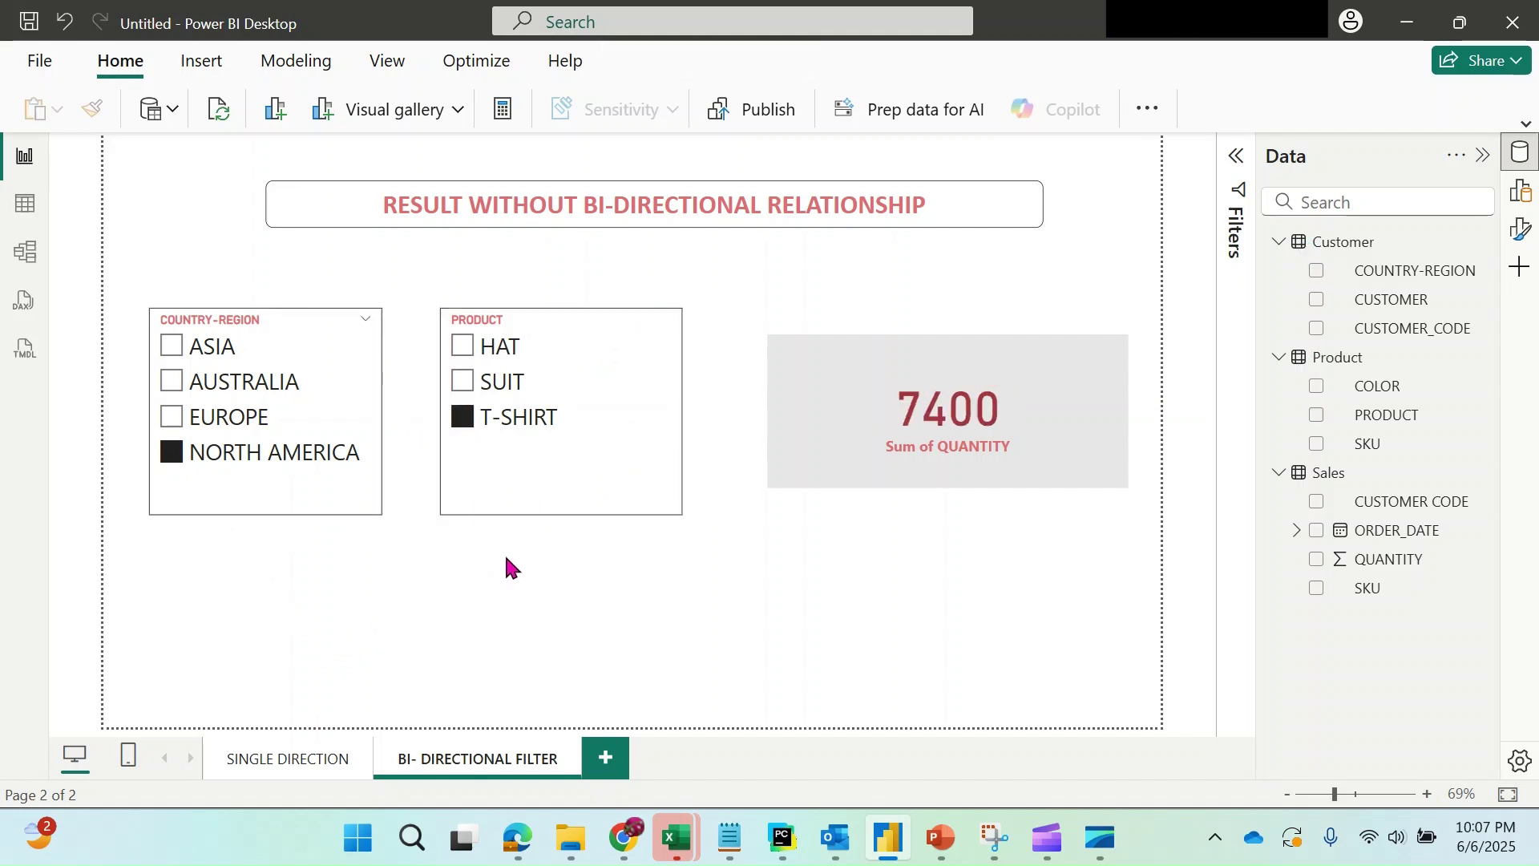
# - Switch the region to ASIA, inspect the Sales–Product relationship in the data model, and return to the report
pyautogui.click(175, 351)
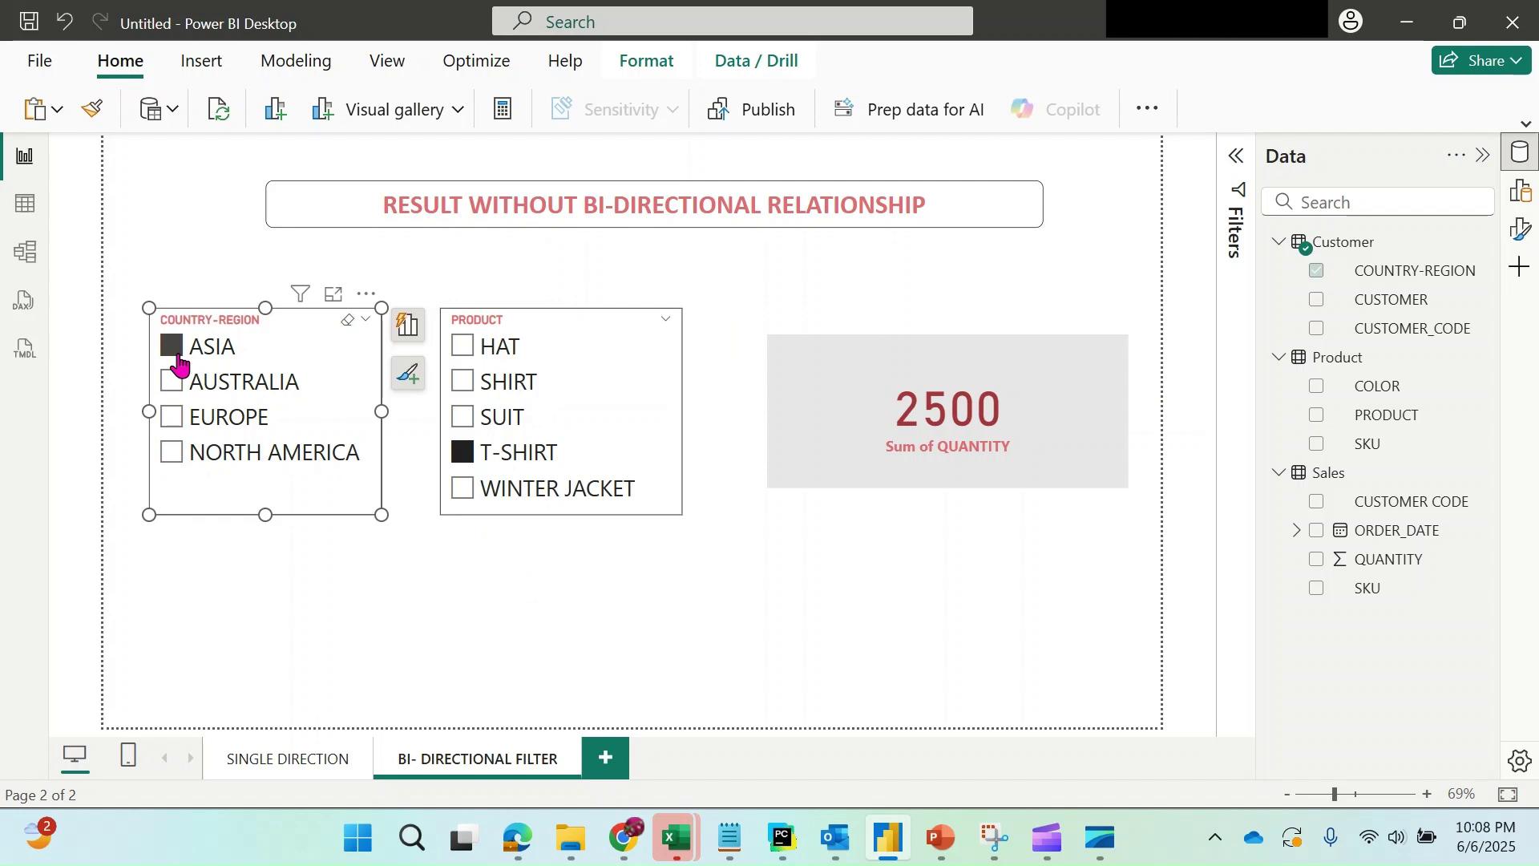
pyautogui.click(413, 557)
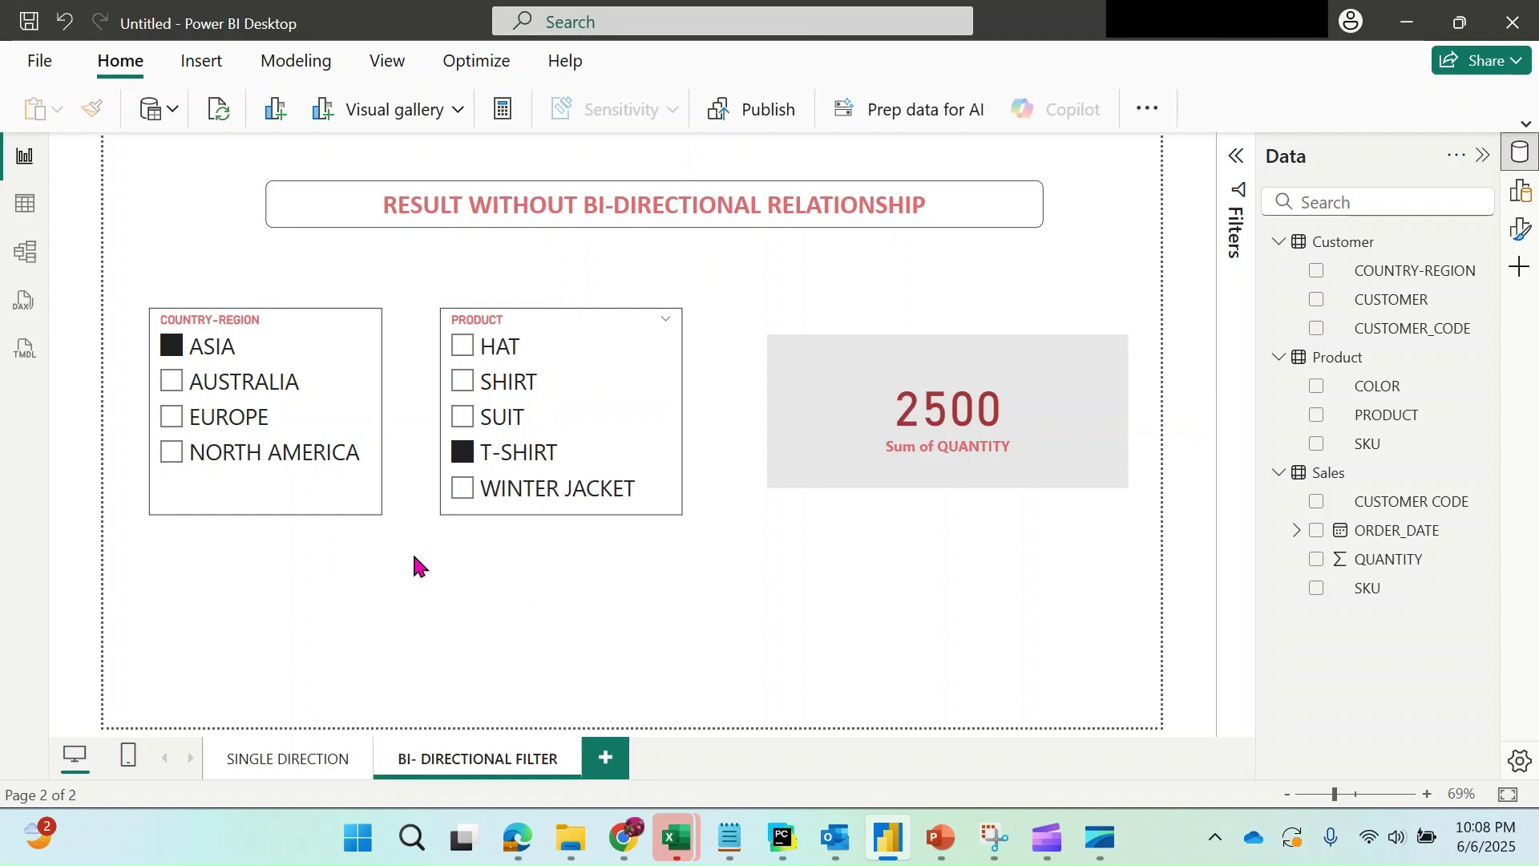
pyautogui.click(25, 253)
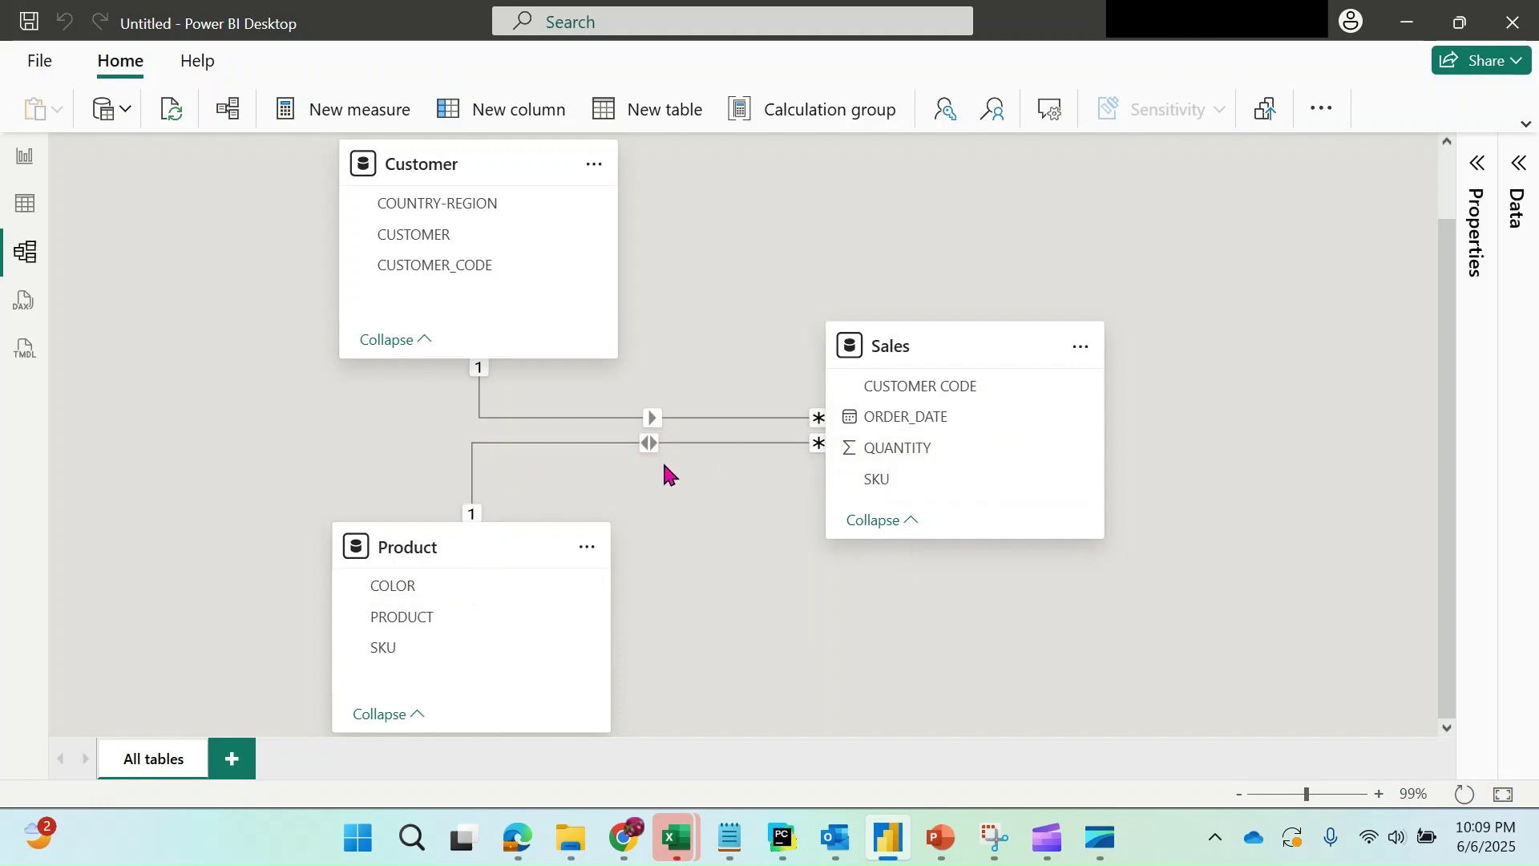
pyautogui.click(24, 168)
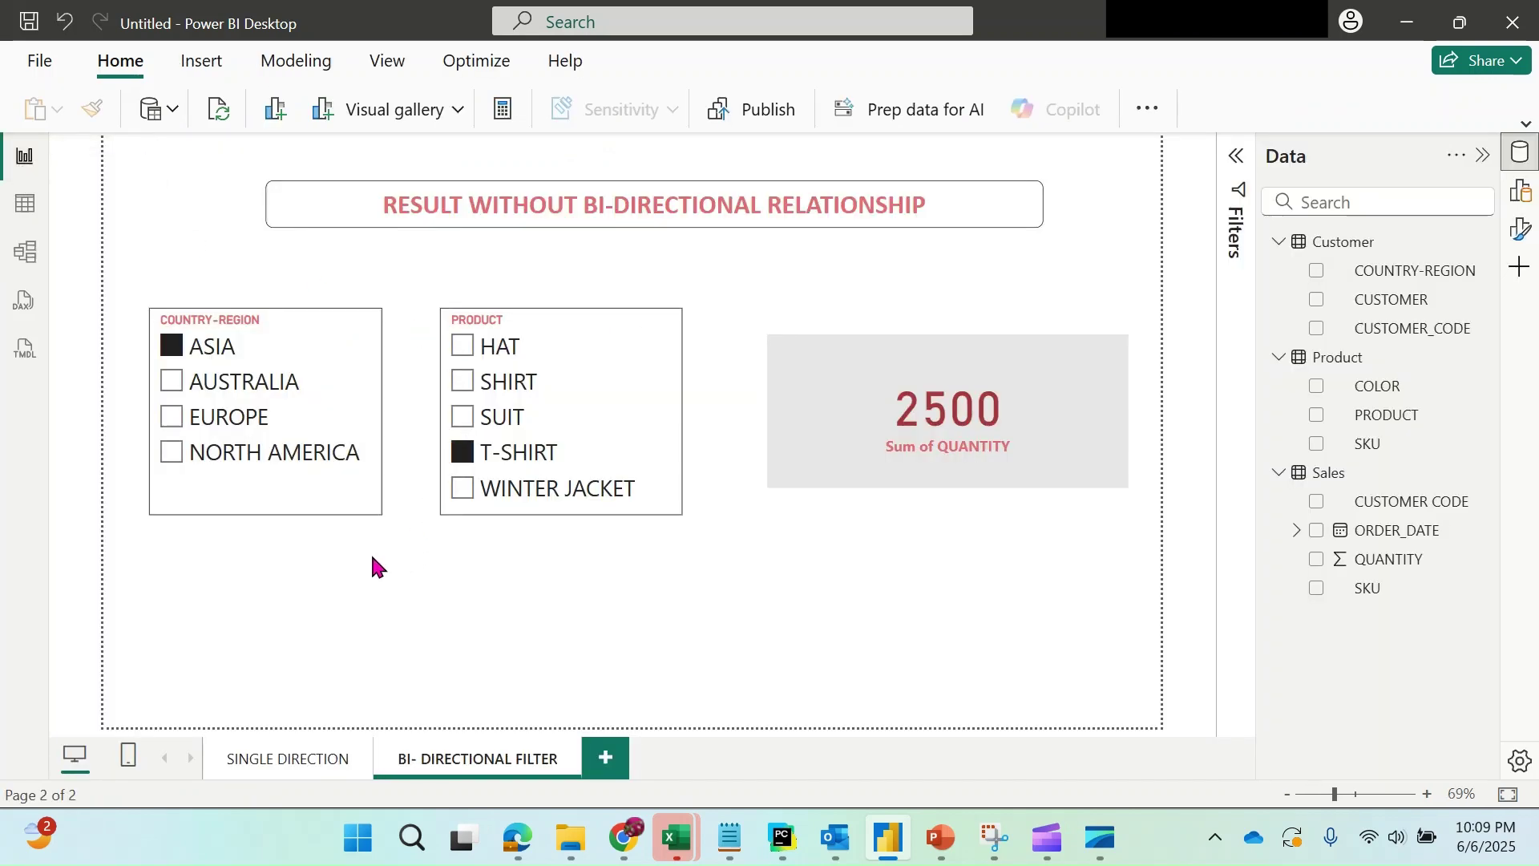
# - Clear the region filter, select HAT for all regions, and narrow the result to ASIA again
pyautogui.click(171, 346)
pyautogui.click(462, 347)
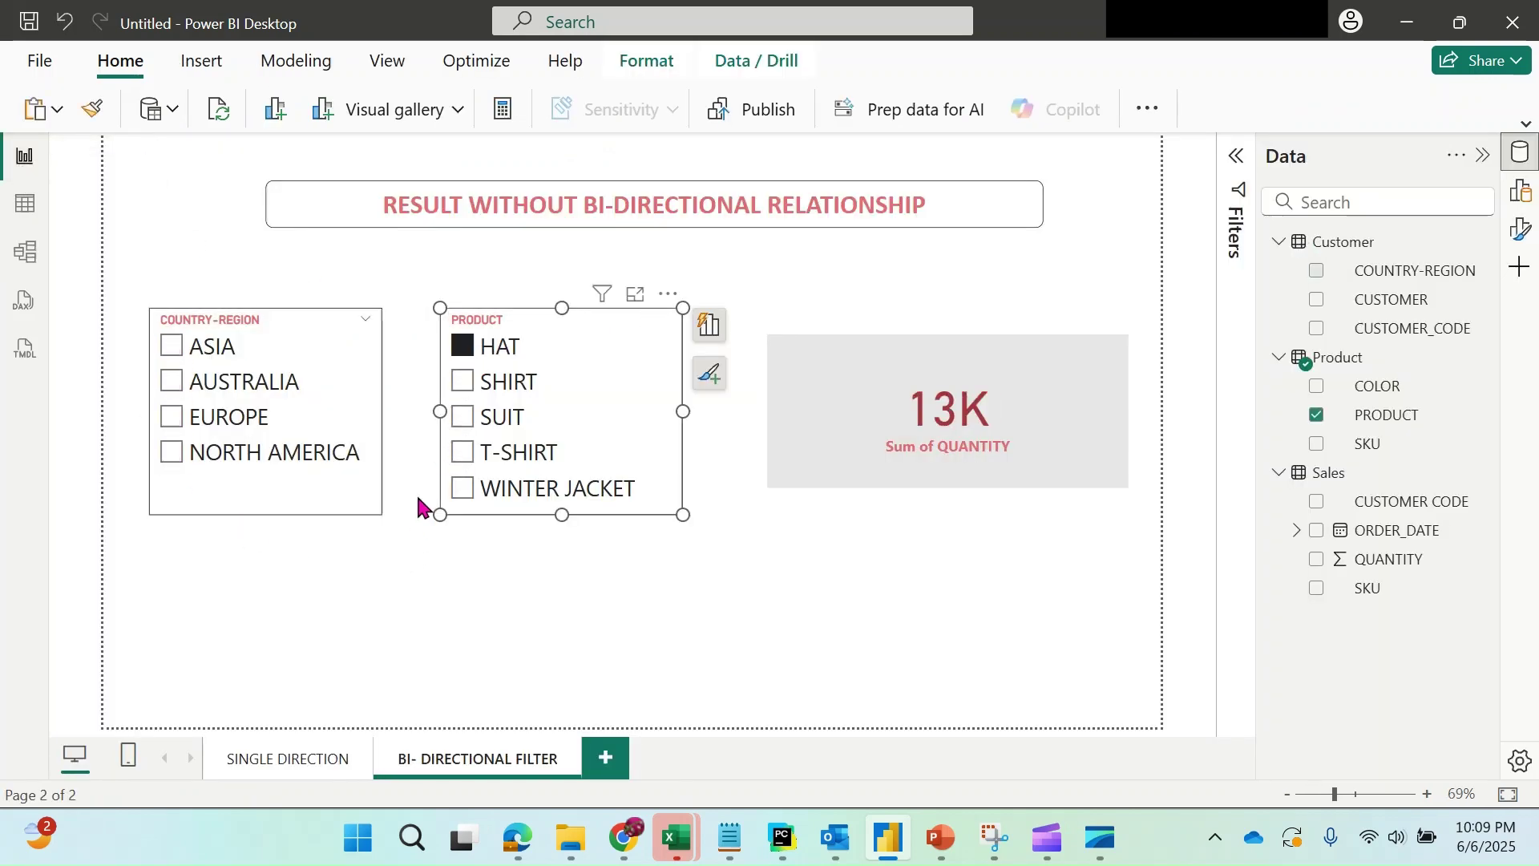
pyautogui.click(171, 347)
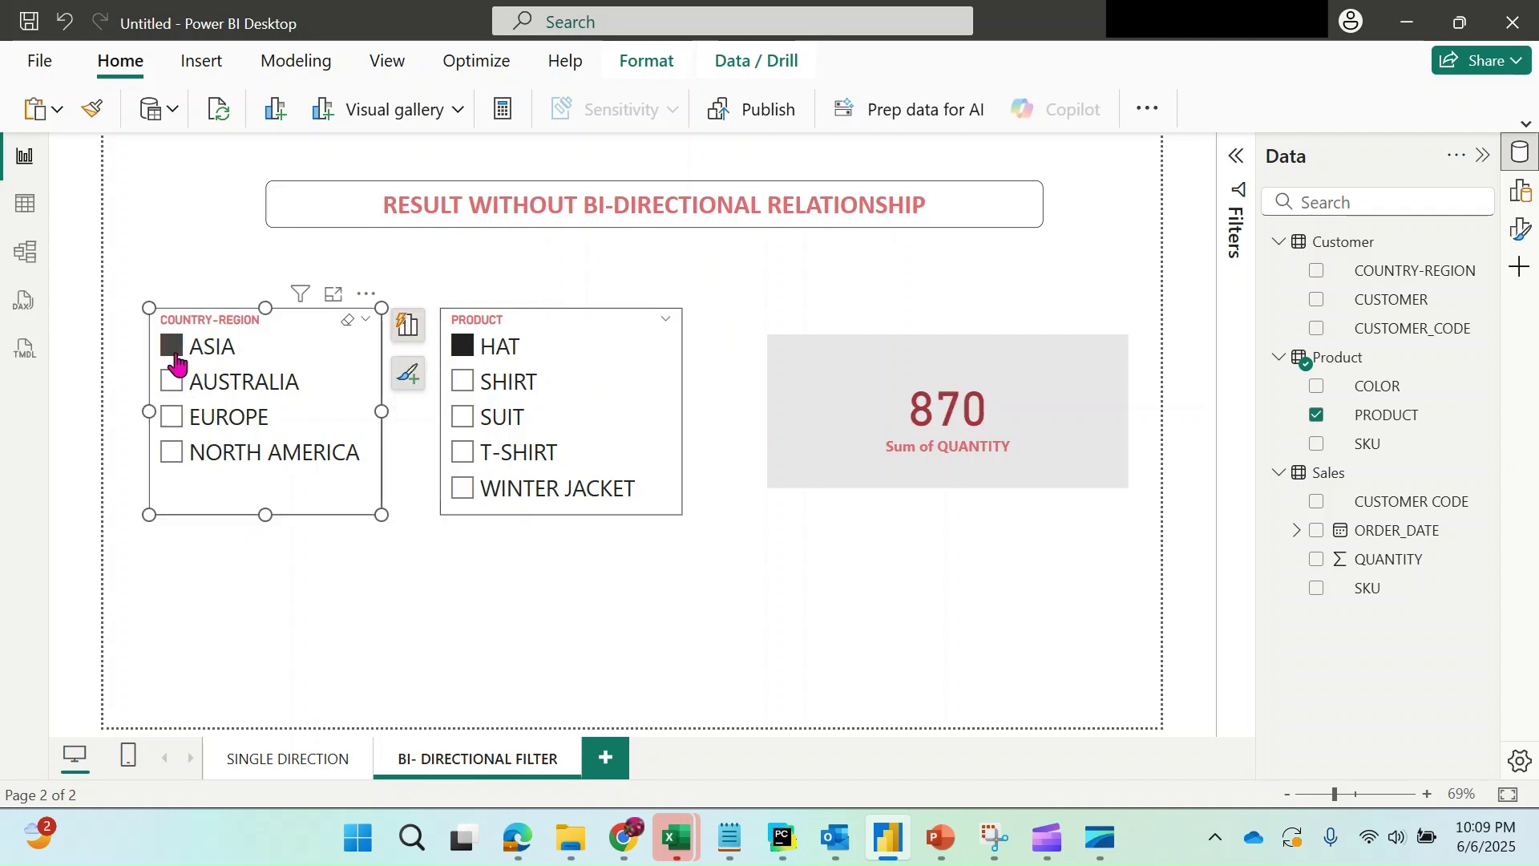
pyautogui.click(327, 552)
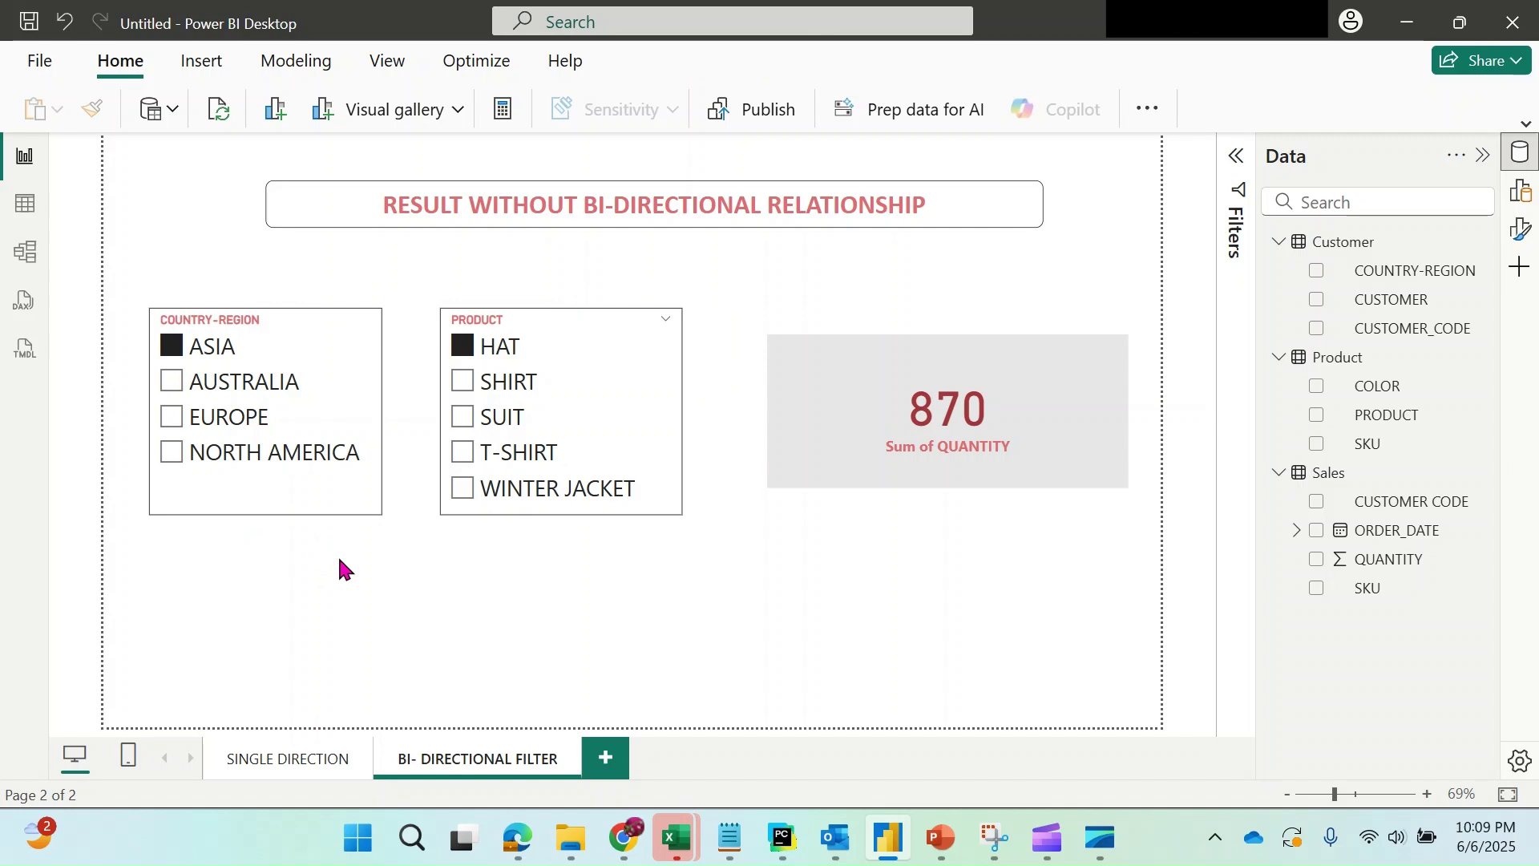
# - Examine the relationships in the data model, then read slide 2 on bi-directional relationships in PowerPoint and return to Power BI
pyautogui.click(26, 255)
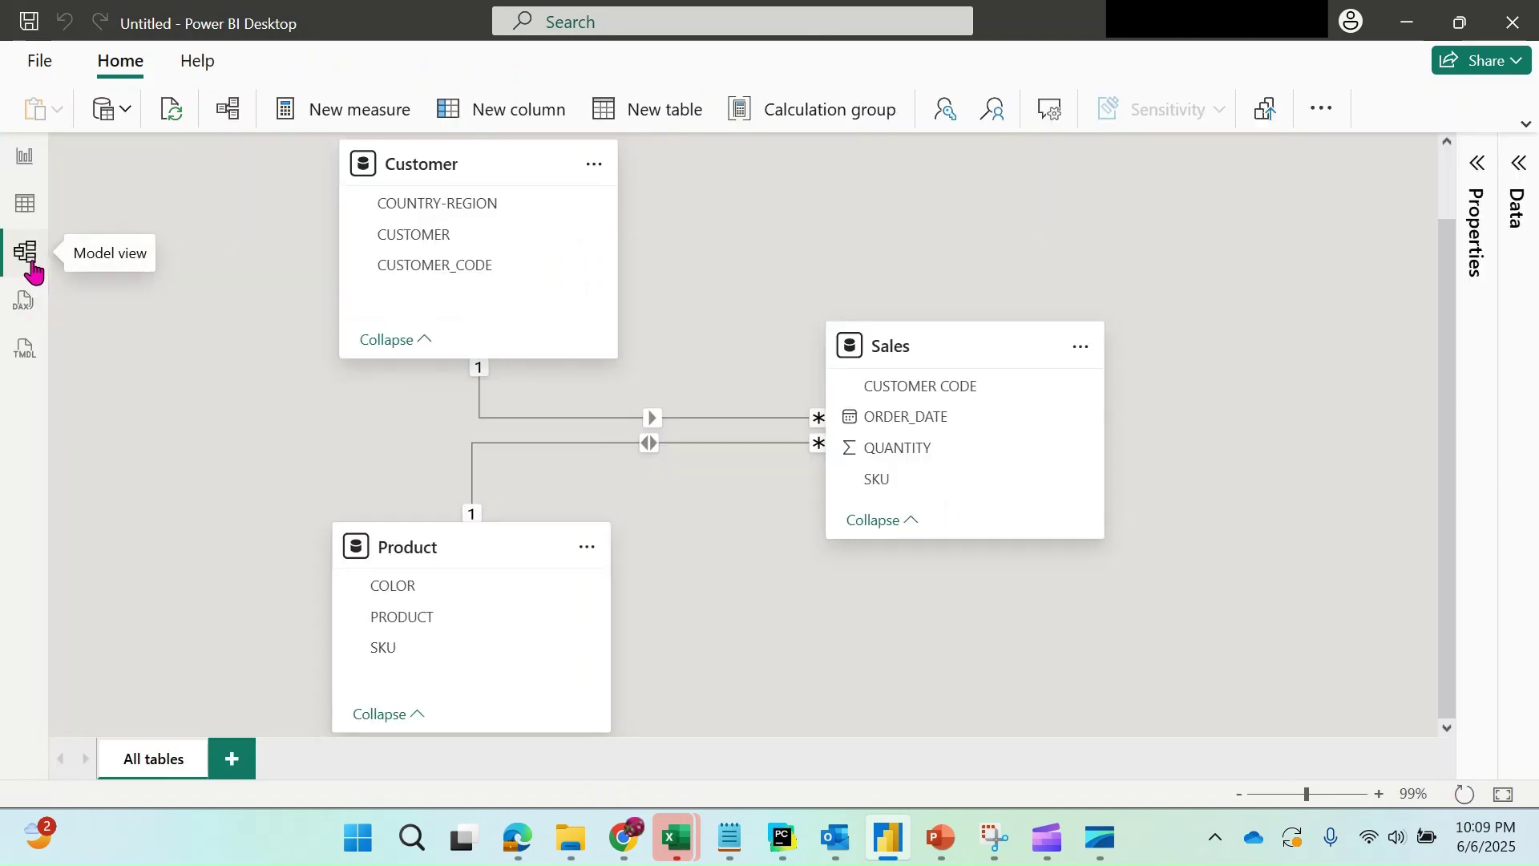
pyautogui.click(1290, 793)
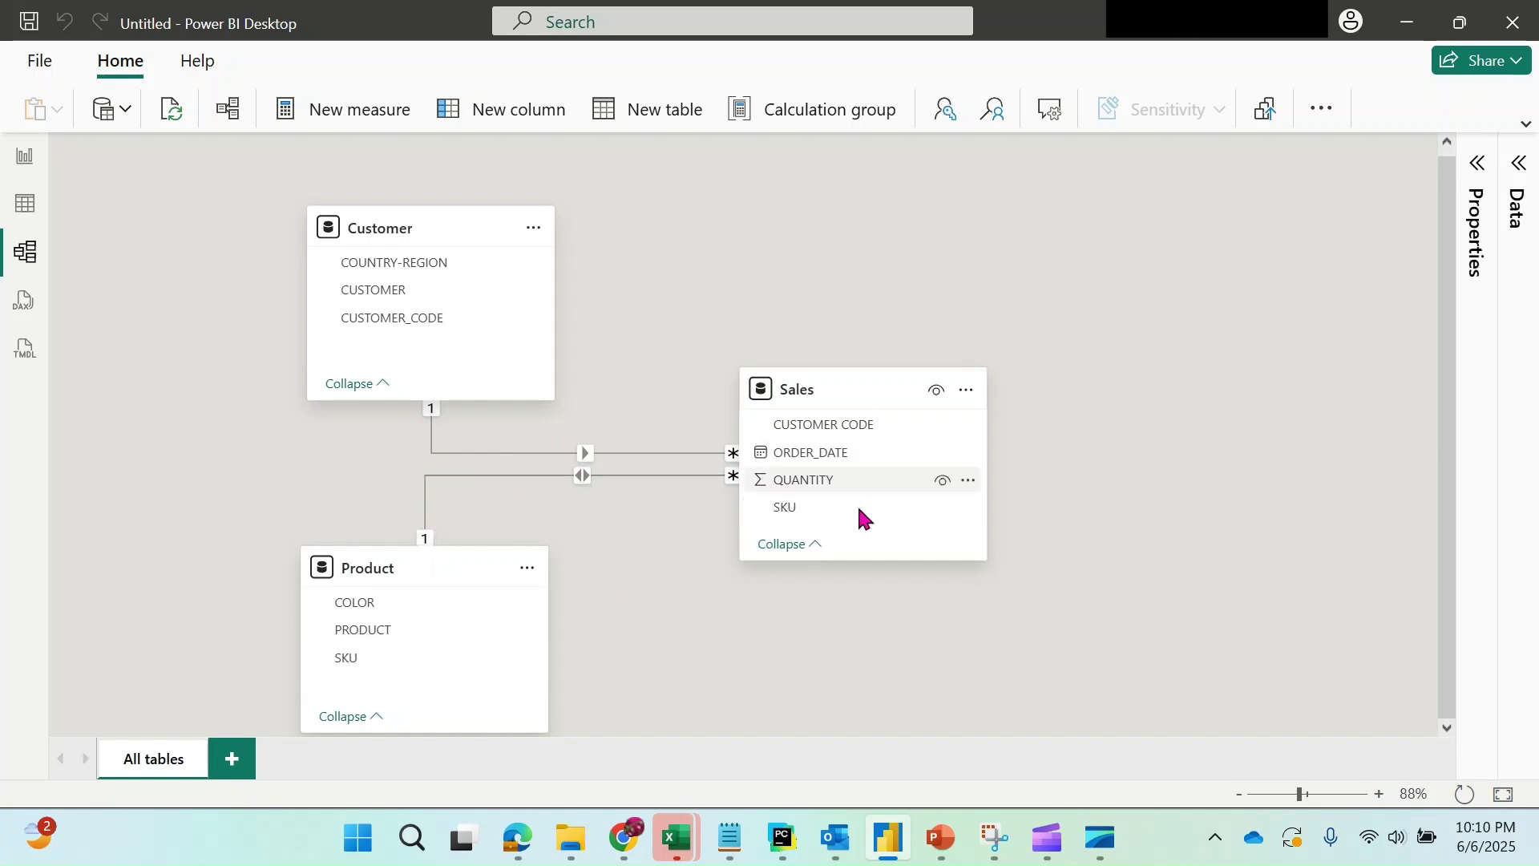
pyautogui.click(941, 838)
pyautogui.click(128, 311)
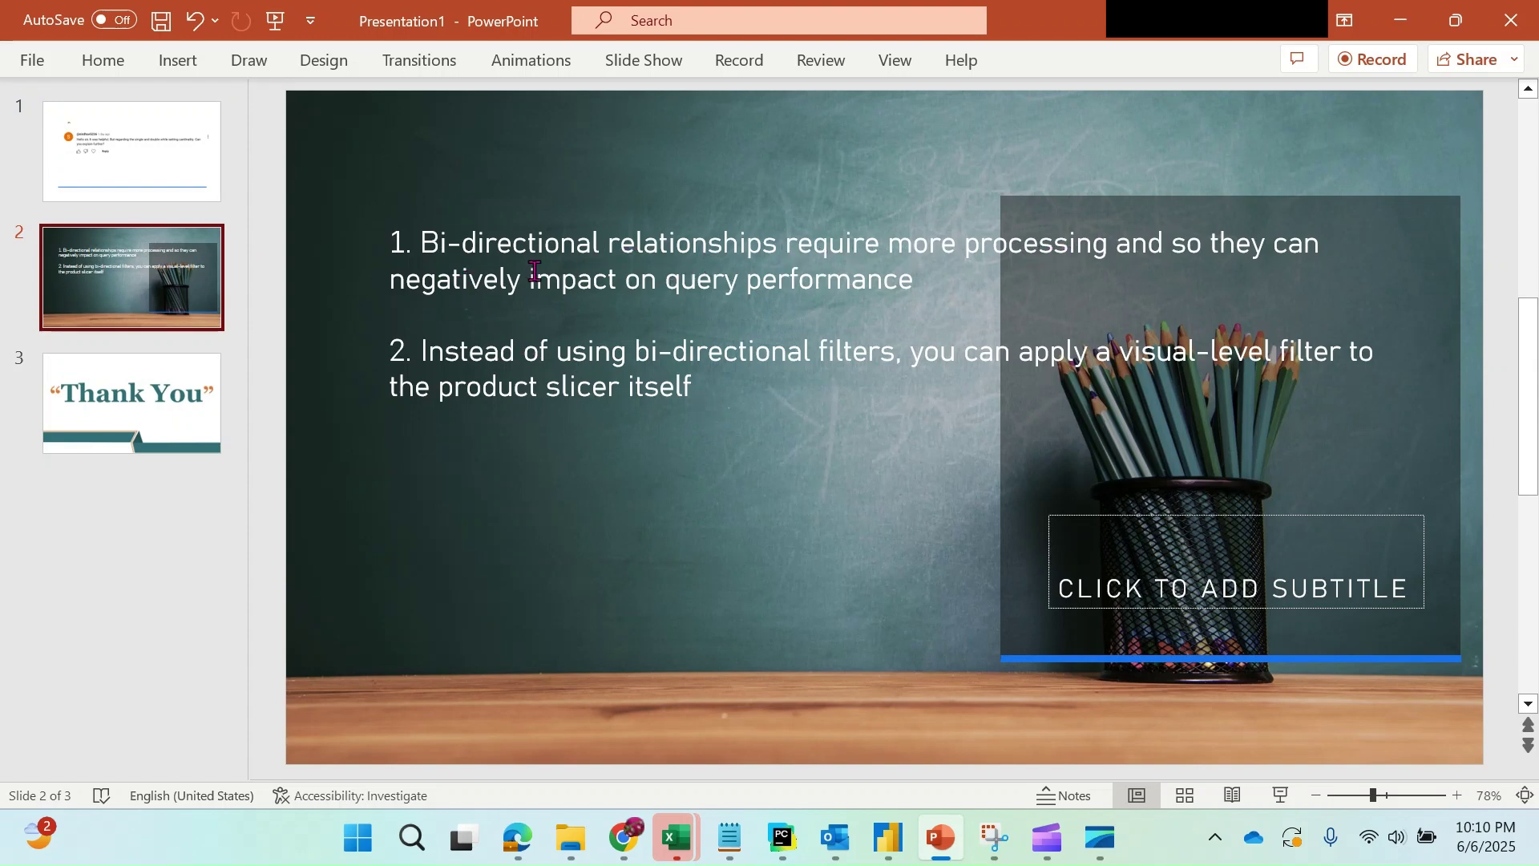
pyautogui.click(914, 282)
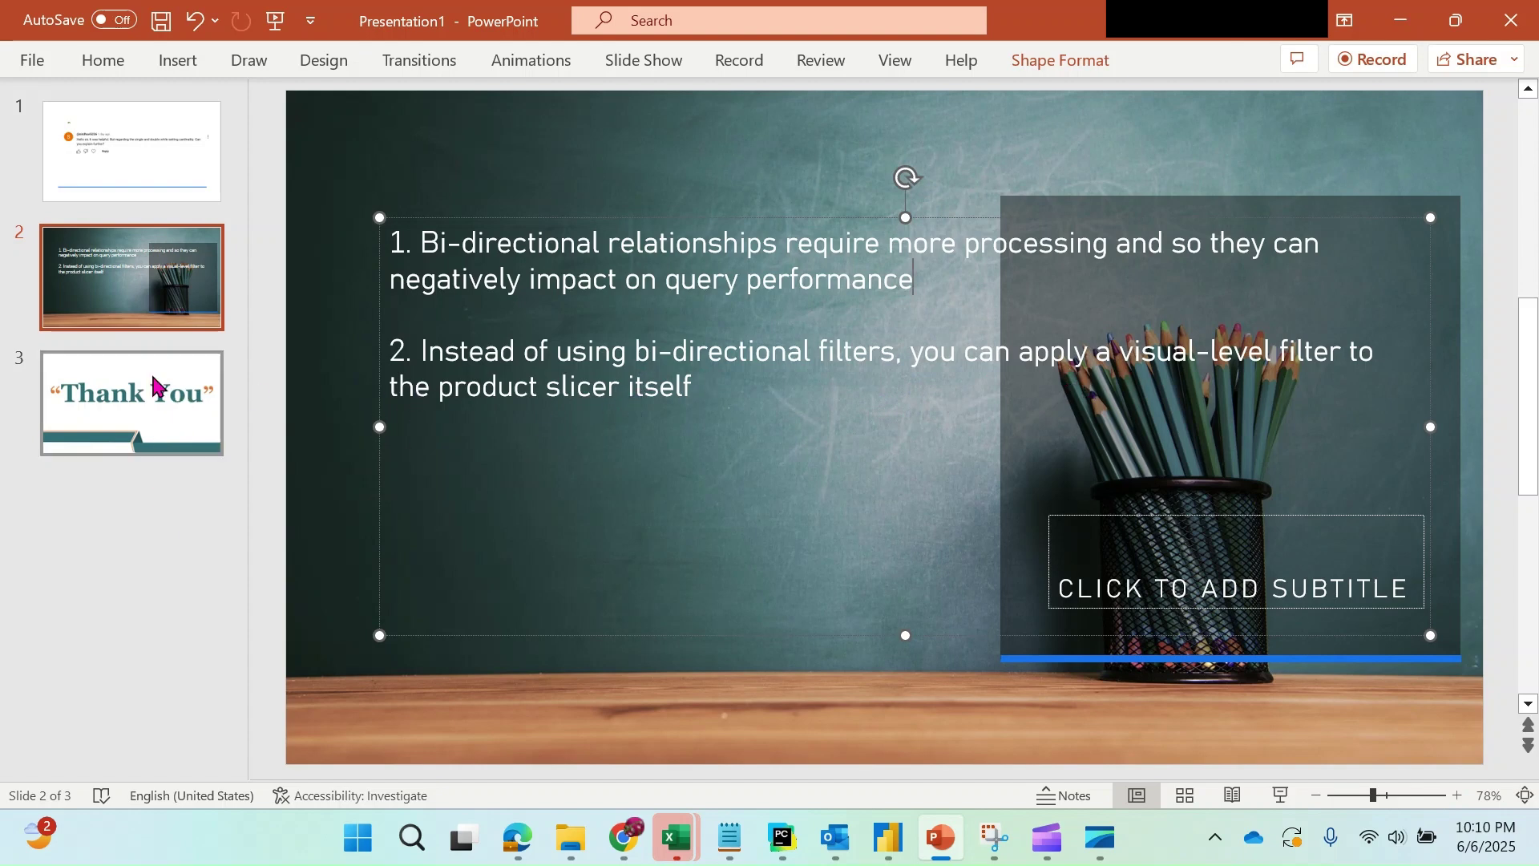
pyautogui.click(1408, 36)
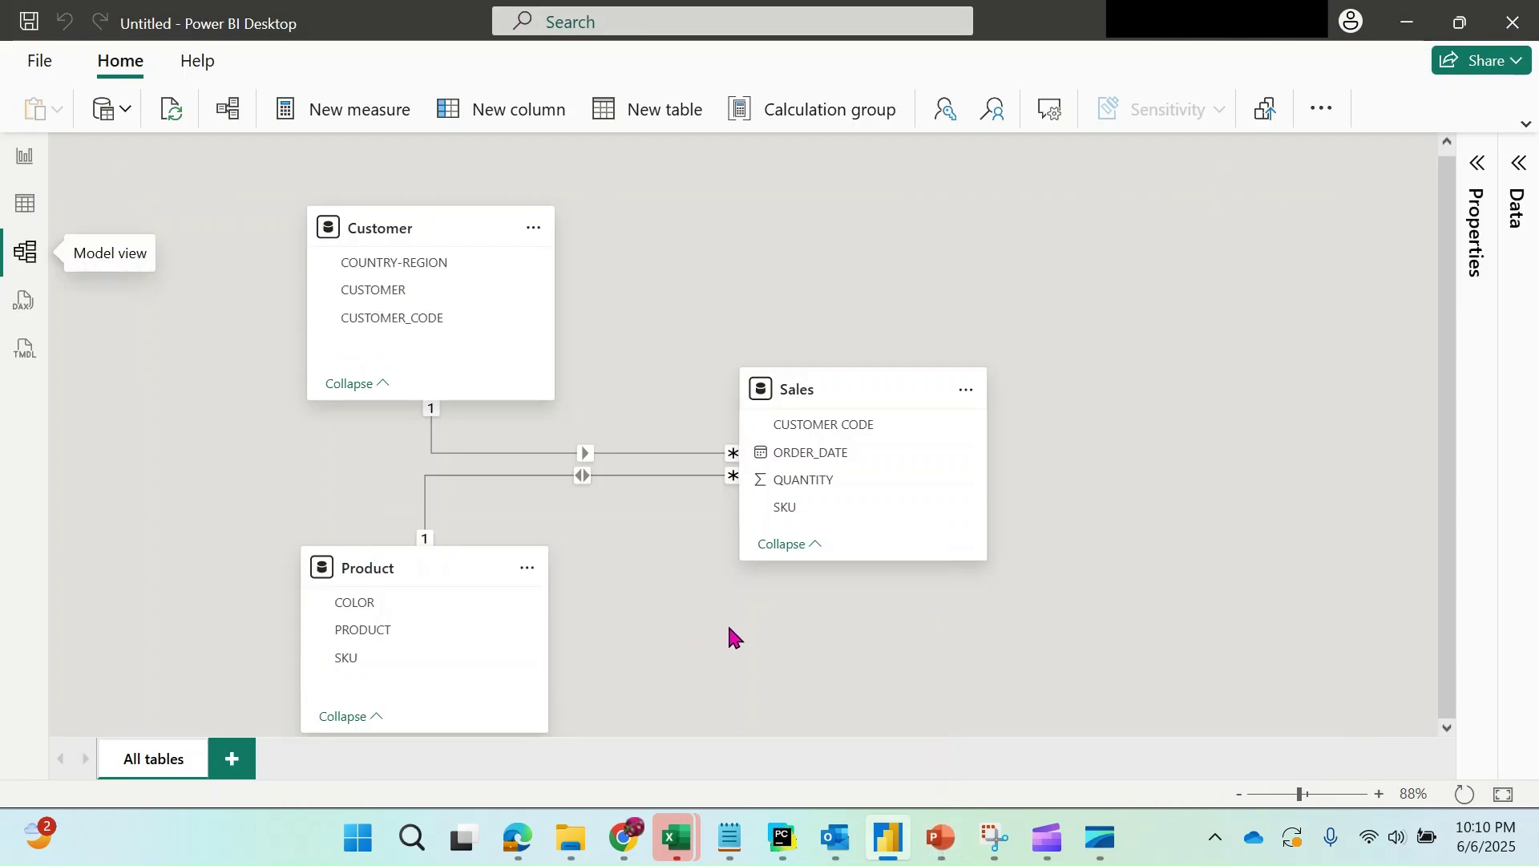
# - Set the cross-filter direction of the Sales–Product relationship to Single and save it
pyautogui.rightClick(512, 474)
pyautogui.click(562, 518)
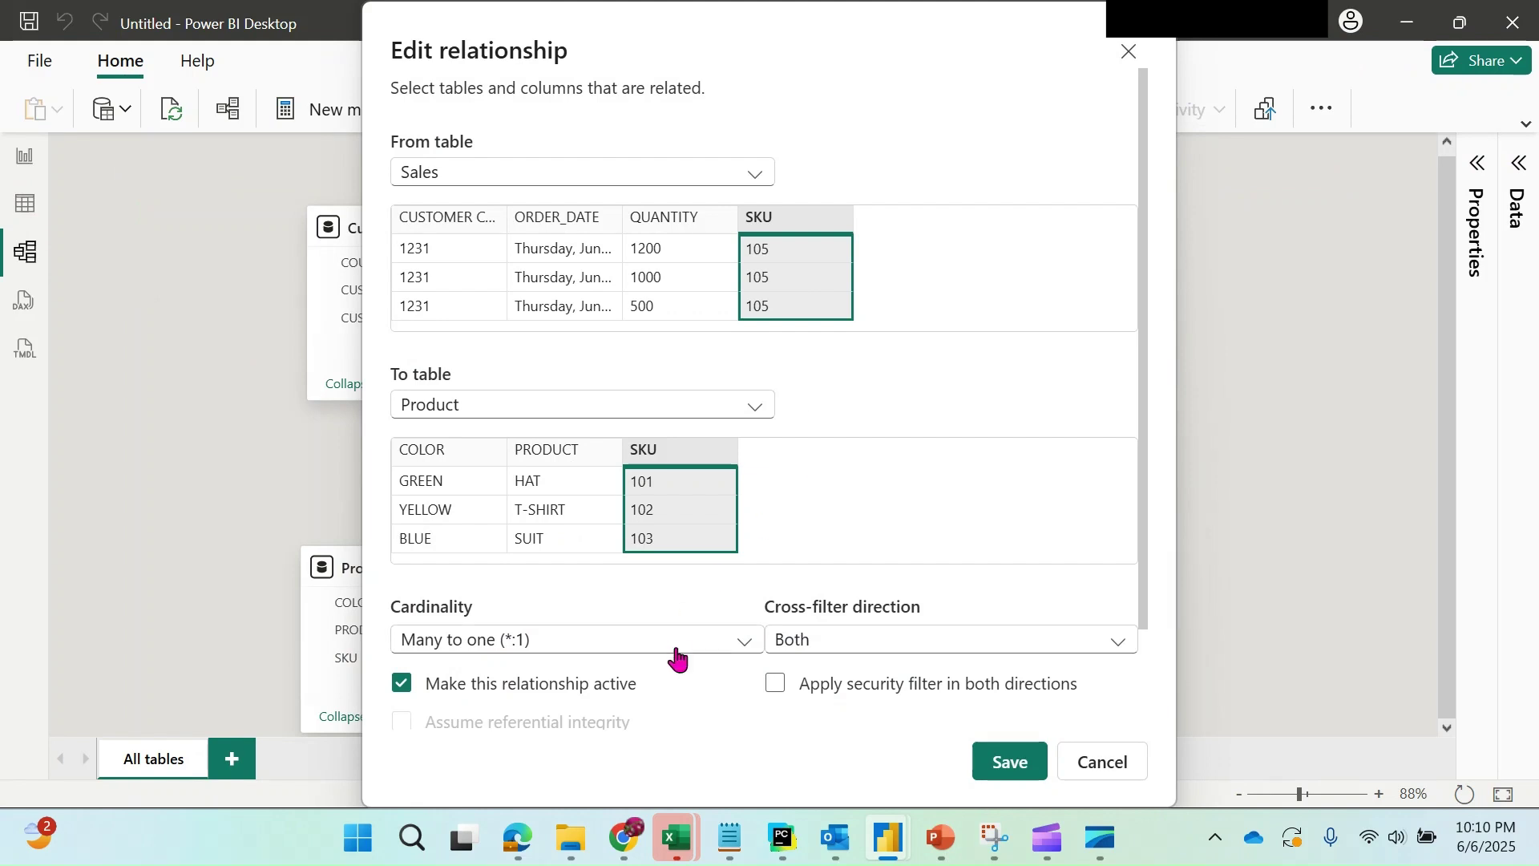
pyautogui.click(842, 639)
pyautogui.click(829, 672)
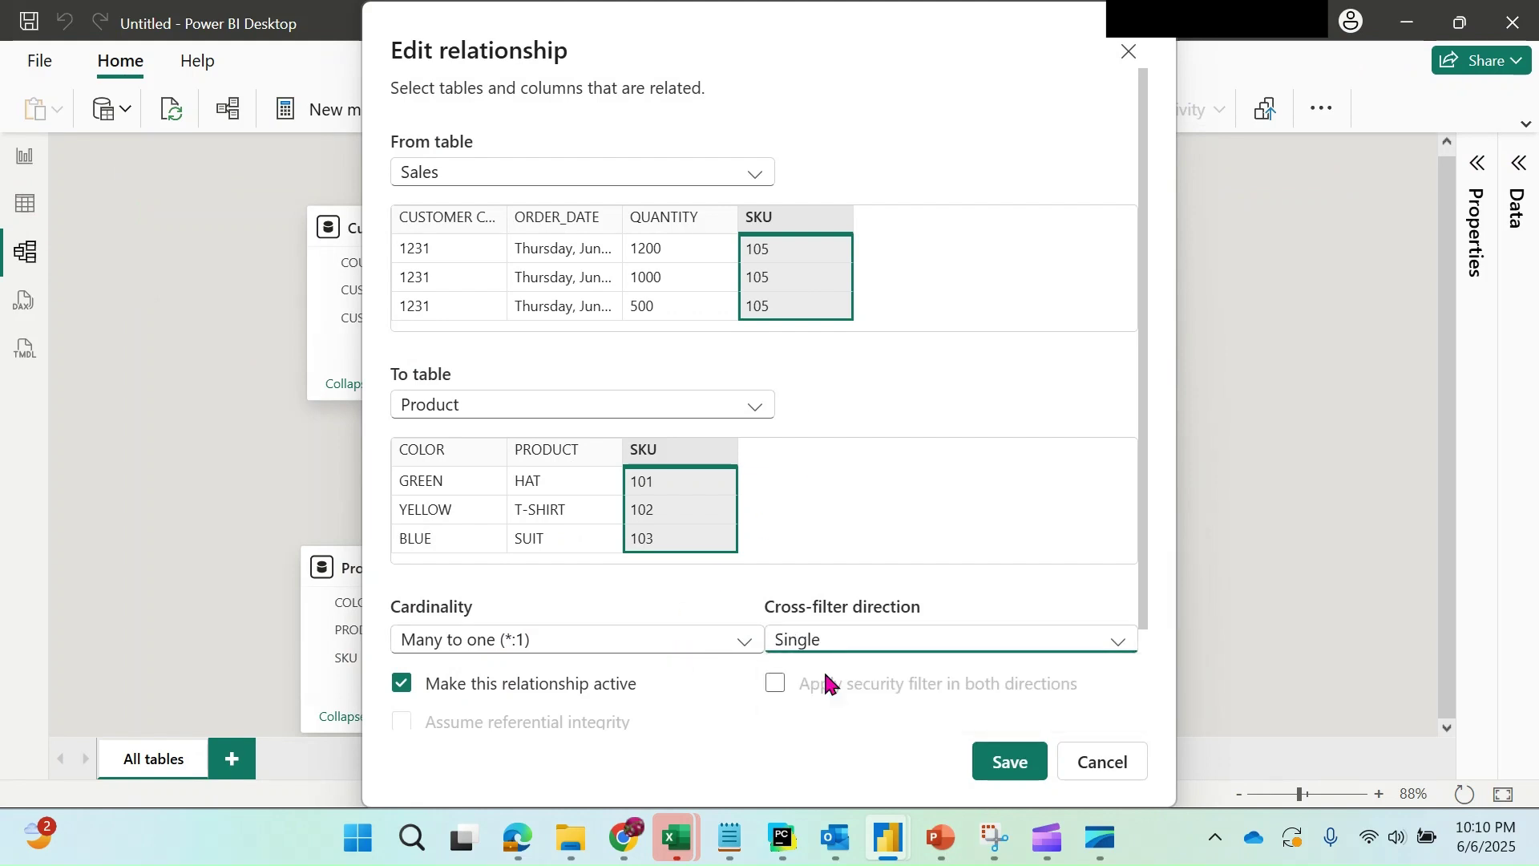
pyautogui.click(1001, 761)
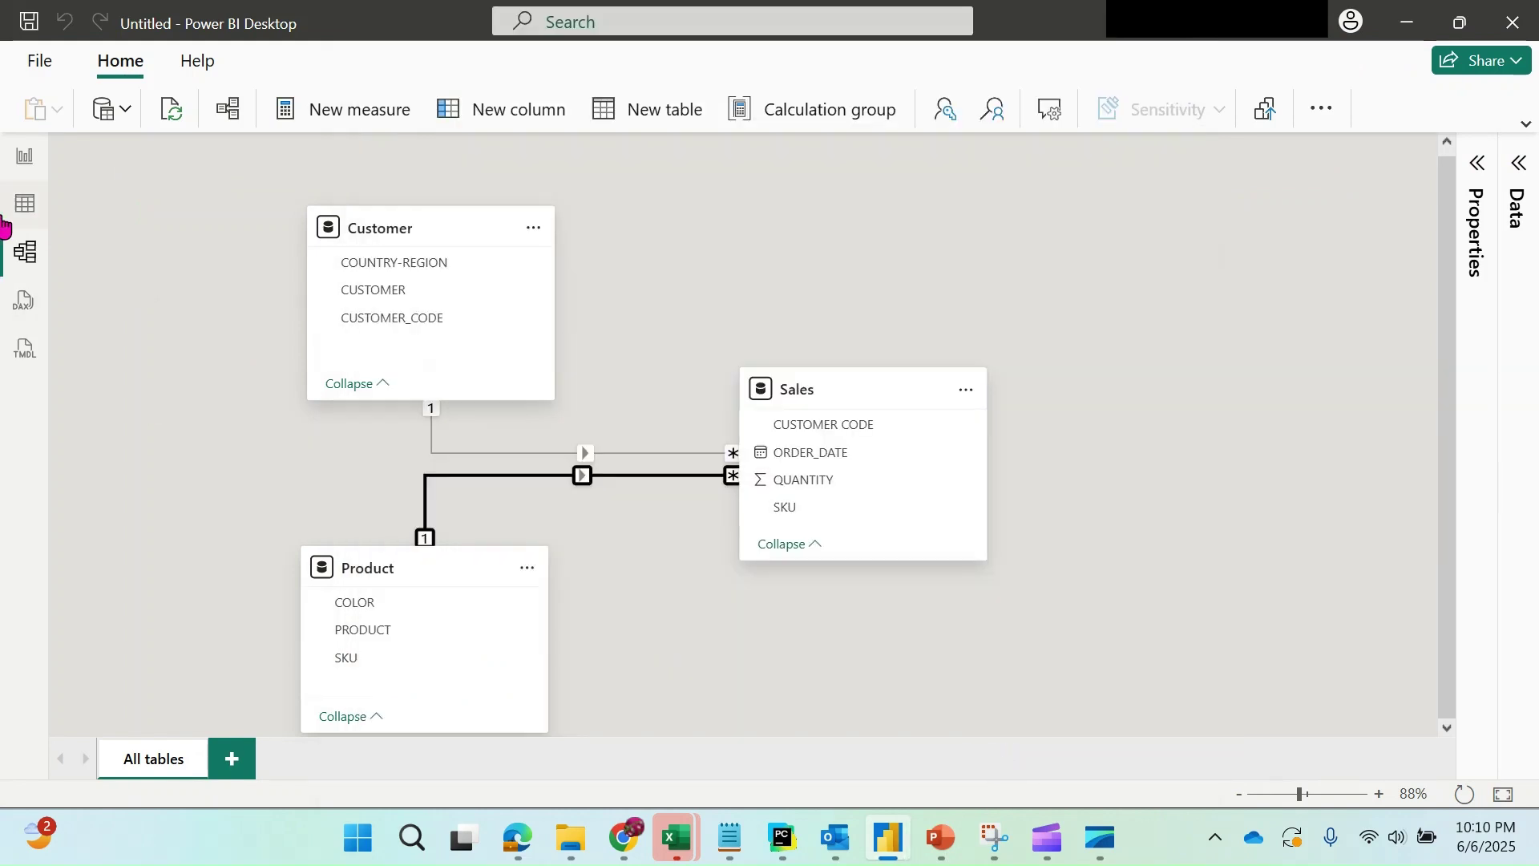
# - Return to the report page, switch to PowerPoint to read the visual-level filter alternative, and come back to Power BI
pyautogui.click(19, 157)
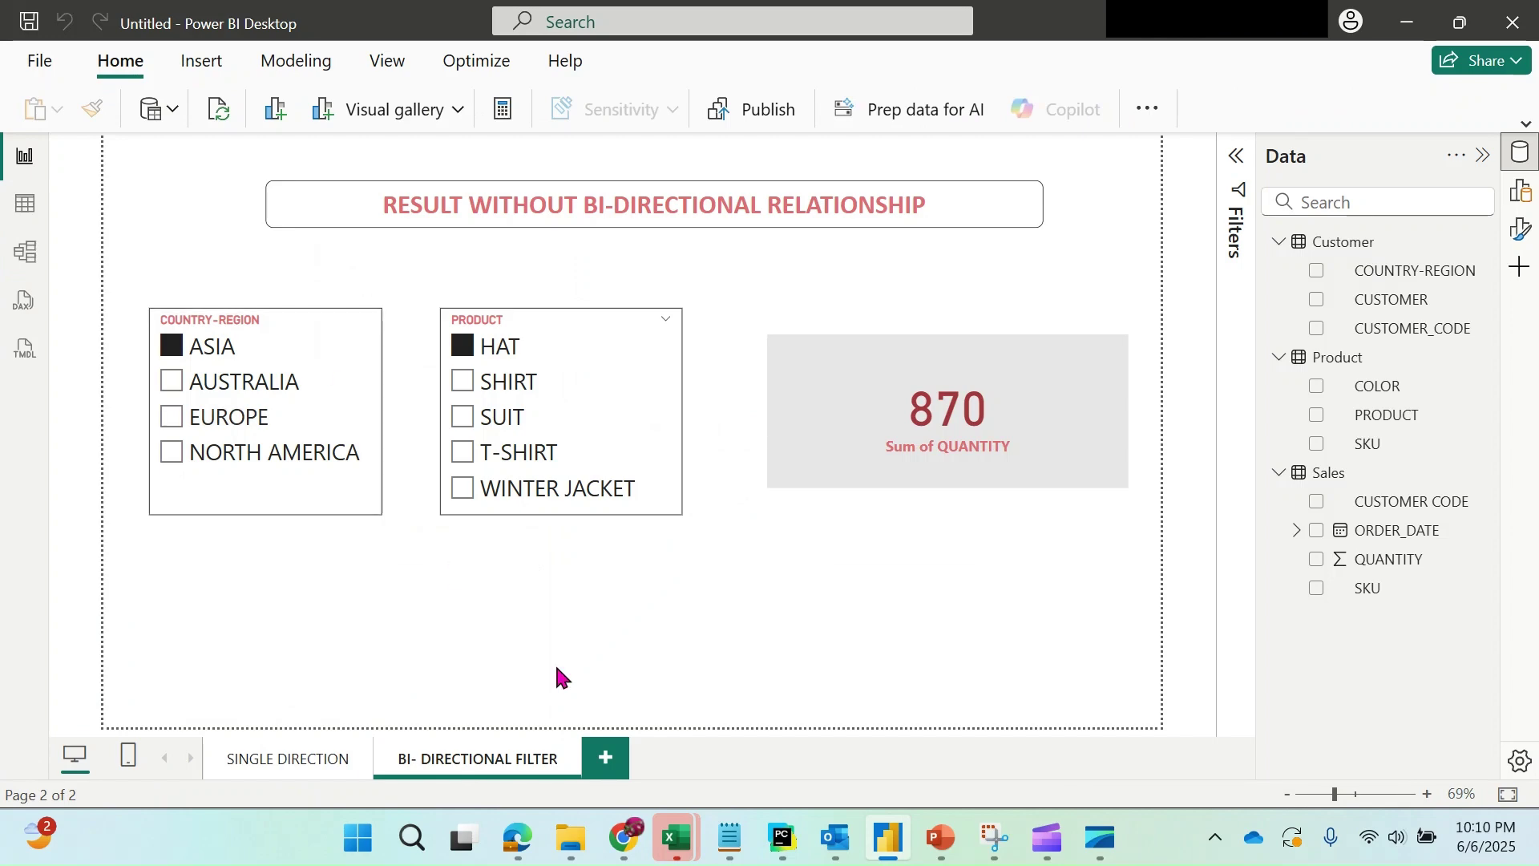
pyautogui.click(940, 837)
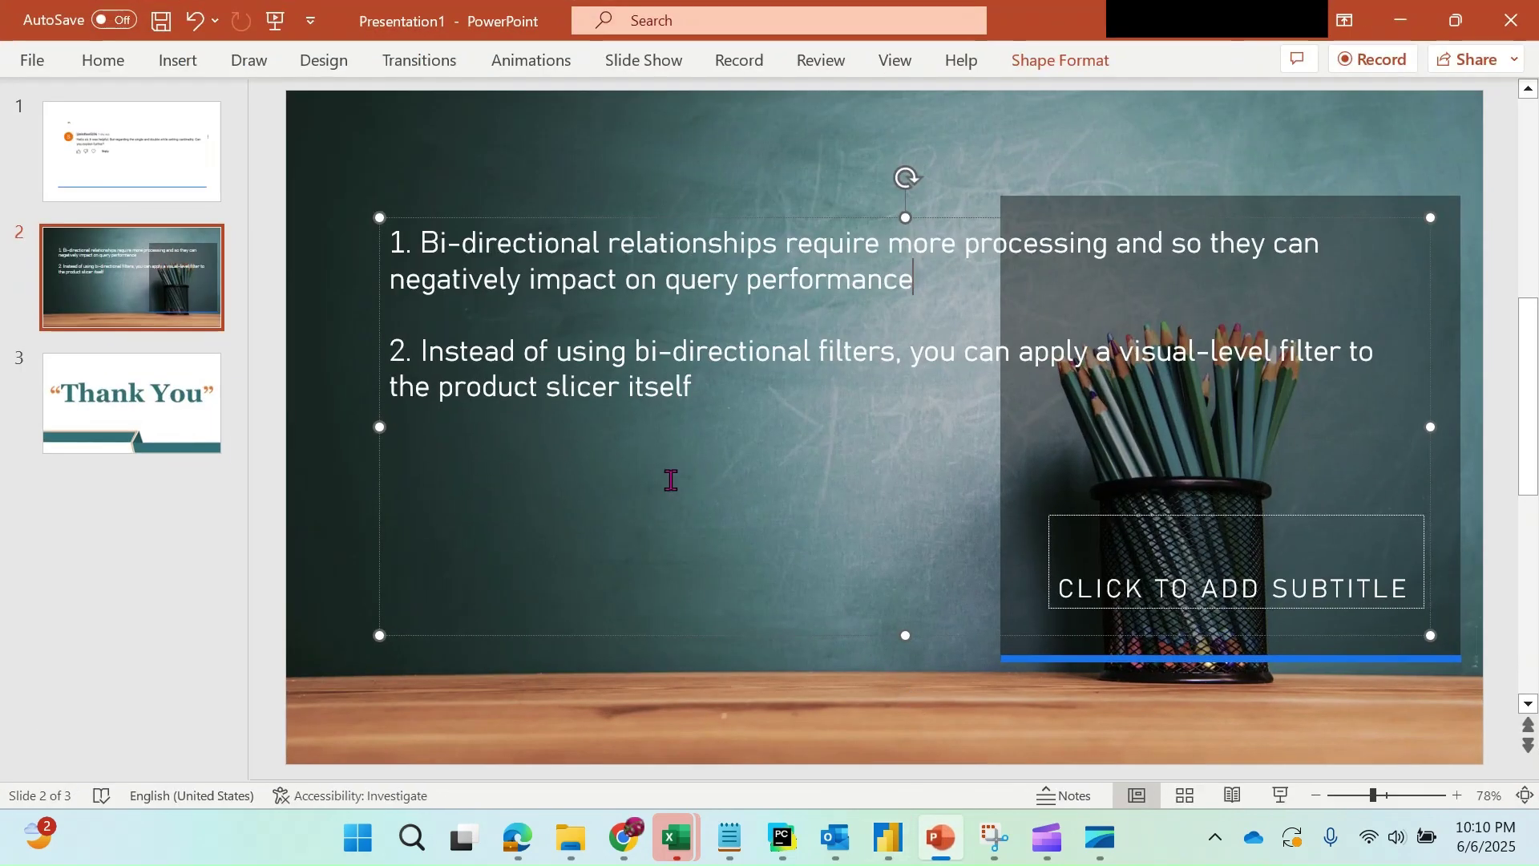
pyautogui.click(1400, 20)
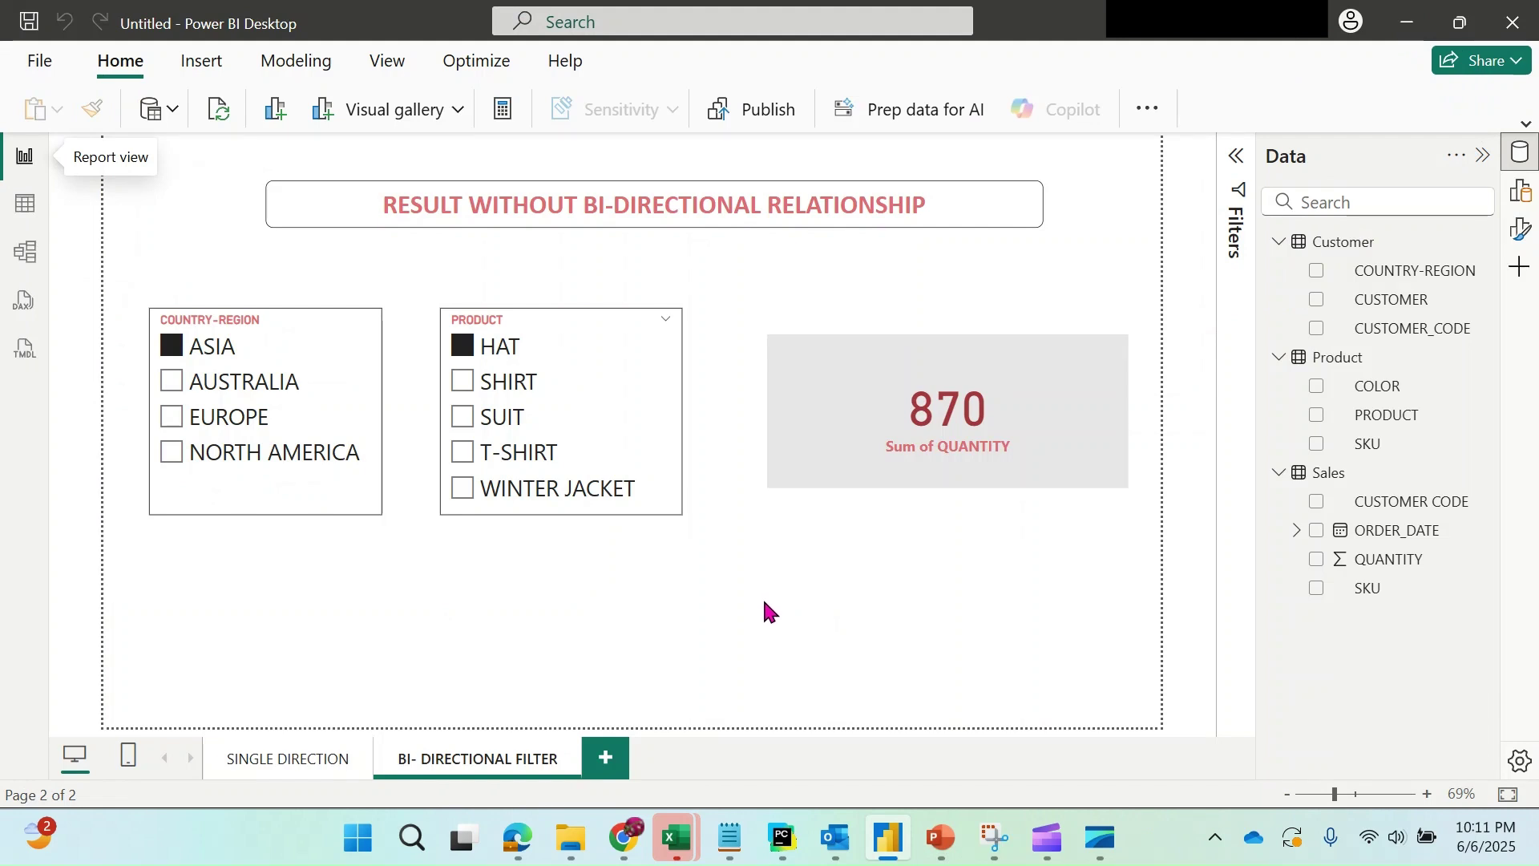
# - Create a measure in the Sales table with the formula Total_Quantity = SUM(Sales[QUANTITY])
pyautogui.rightClick(1389, 566)
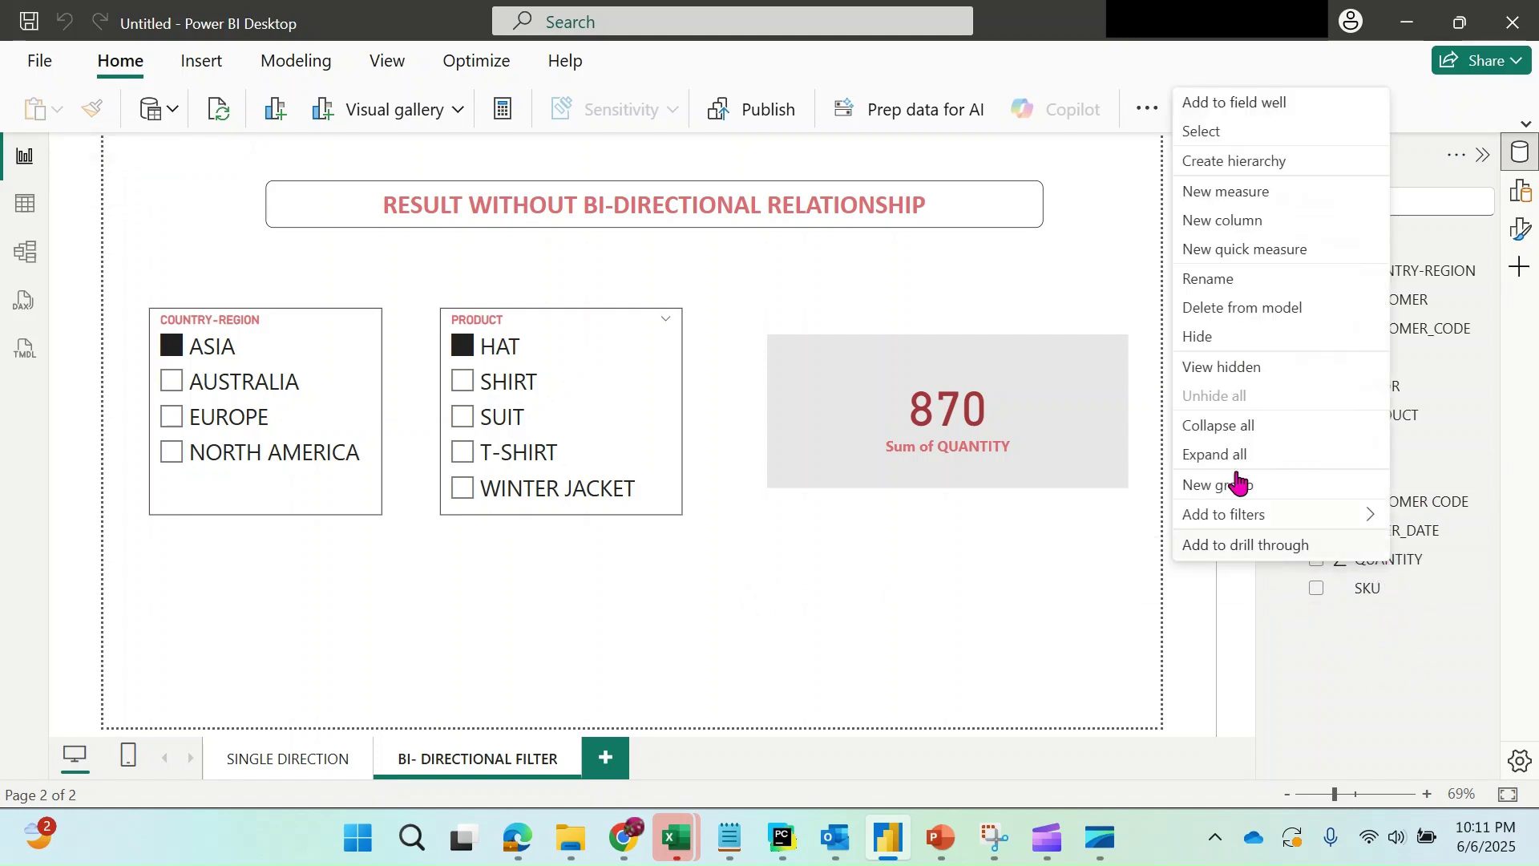
pyautogui.click(1230, 196)
pyautogui.press('BackSpace')
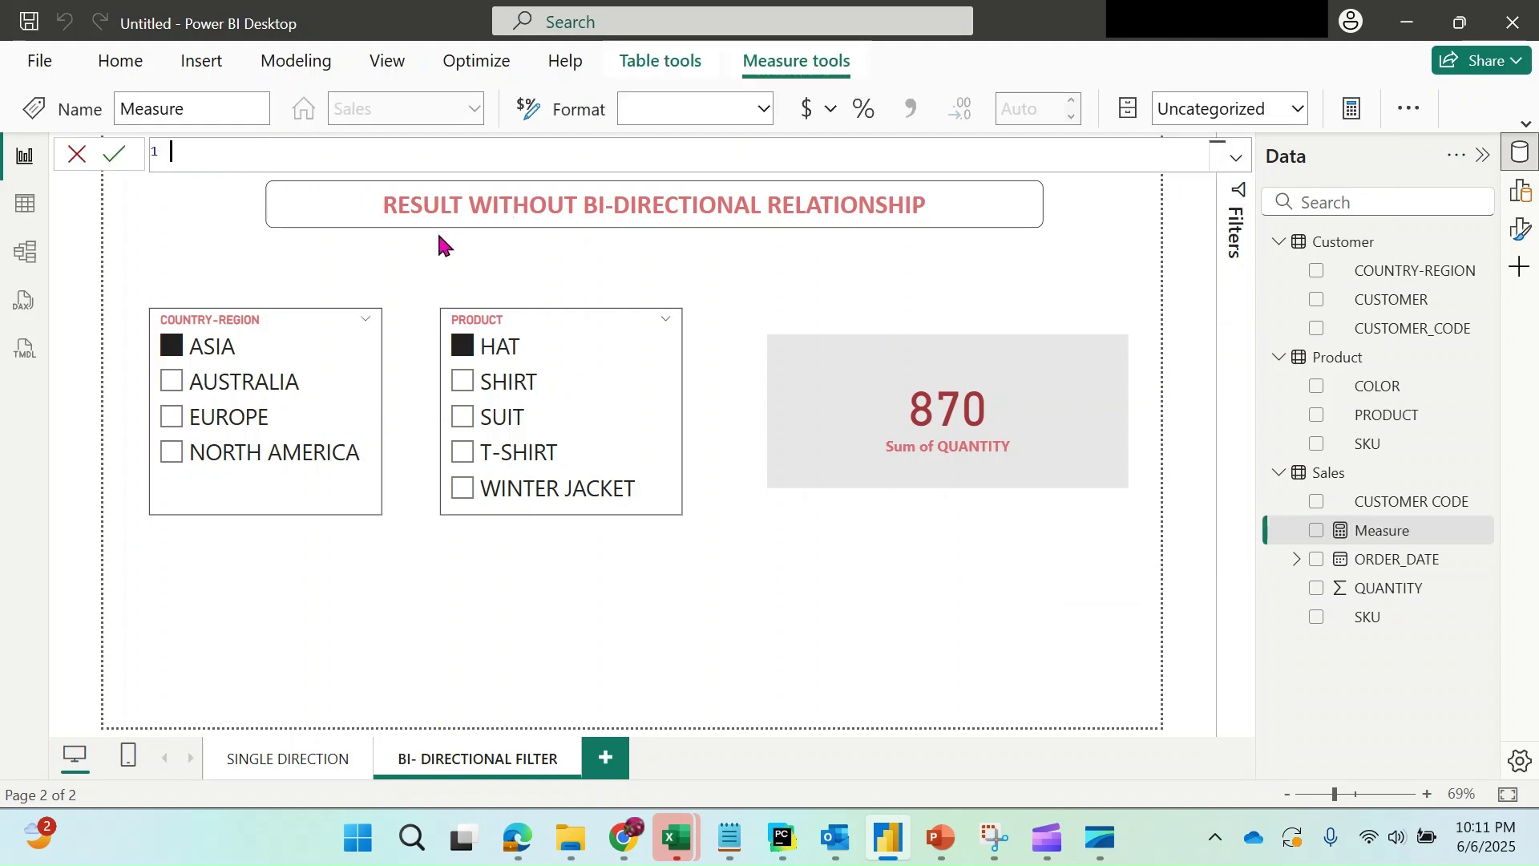
pyautogui.write('Total')
pyautogui.press('BackSpace')
pyautogui.press('BackSpace')
pyautogui.press('BackSpace')
pyautogui.press('BackSpace')
pyautogui.press('BackSpace')
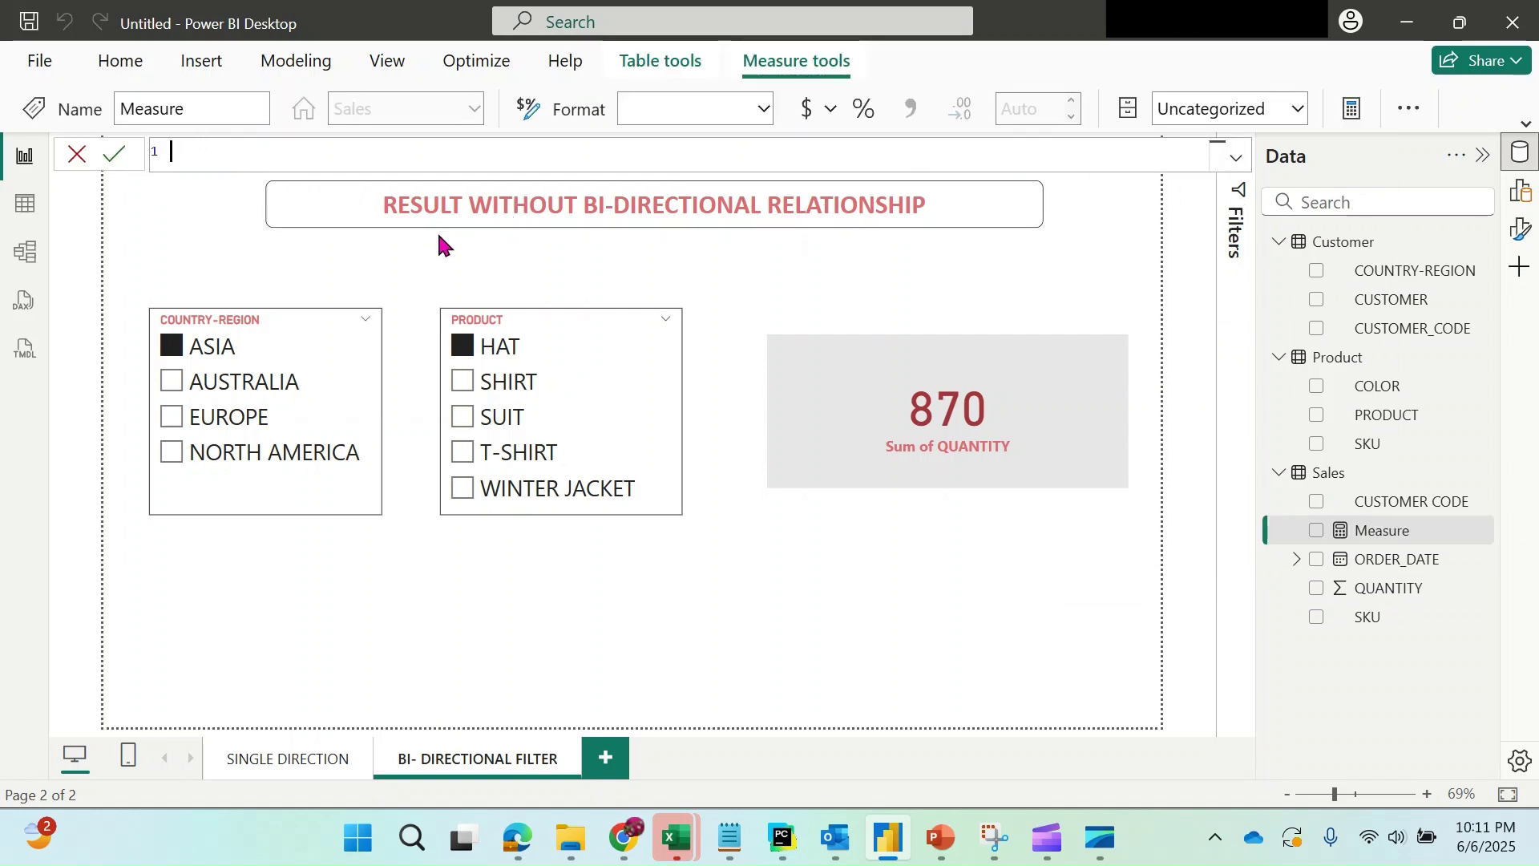
pyautogui.write('Total_Quantity = SUM(')
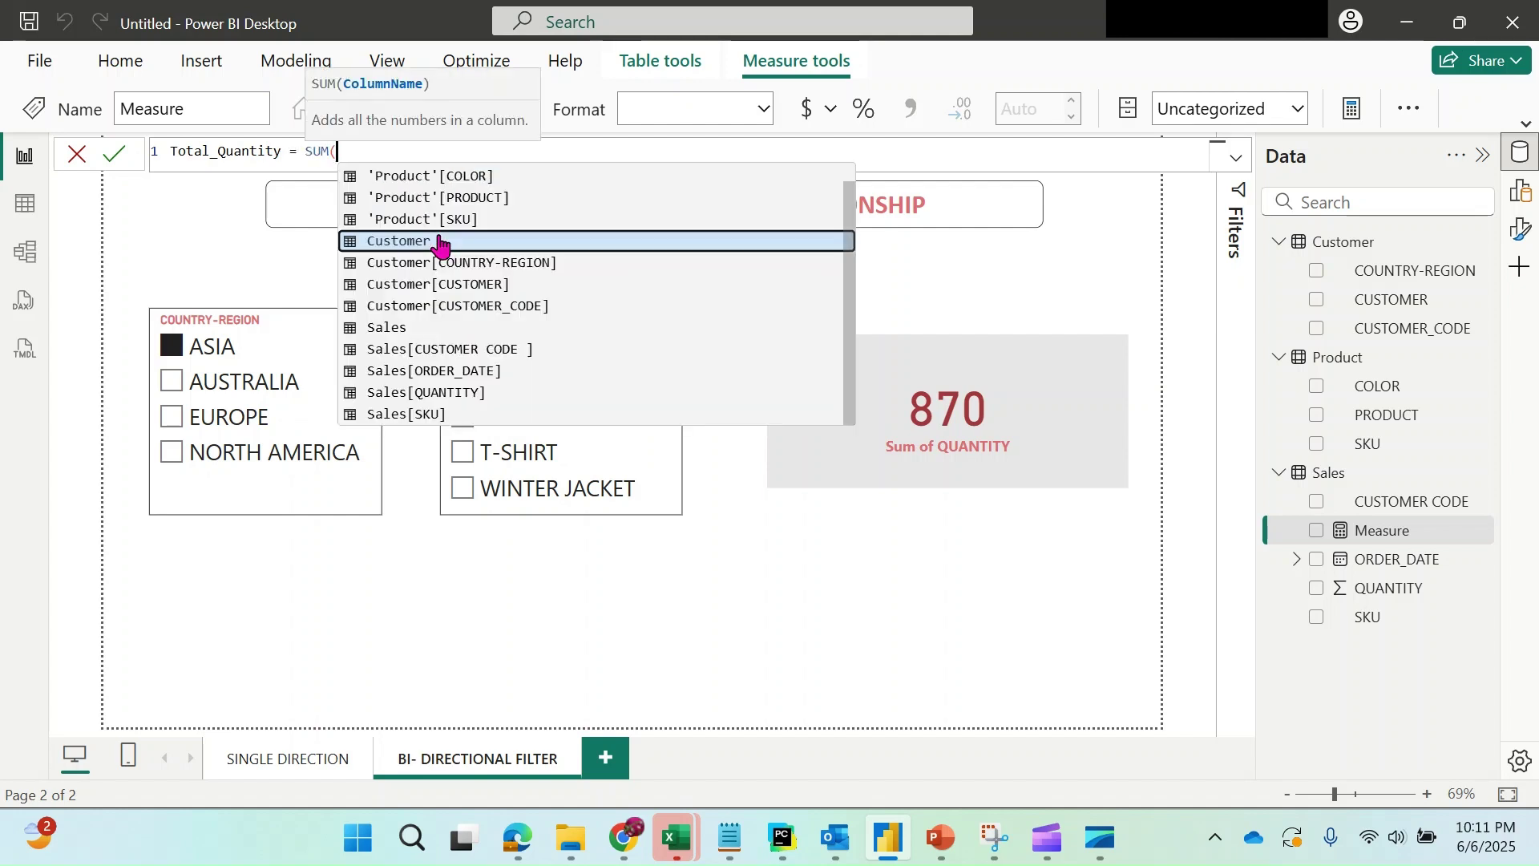
pyautogui.click(449, 392)
pyautogui.write(')')
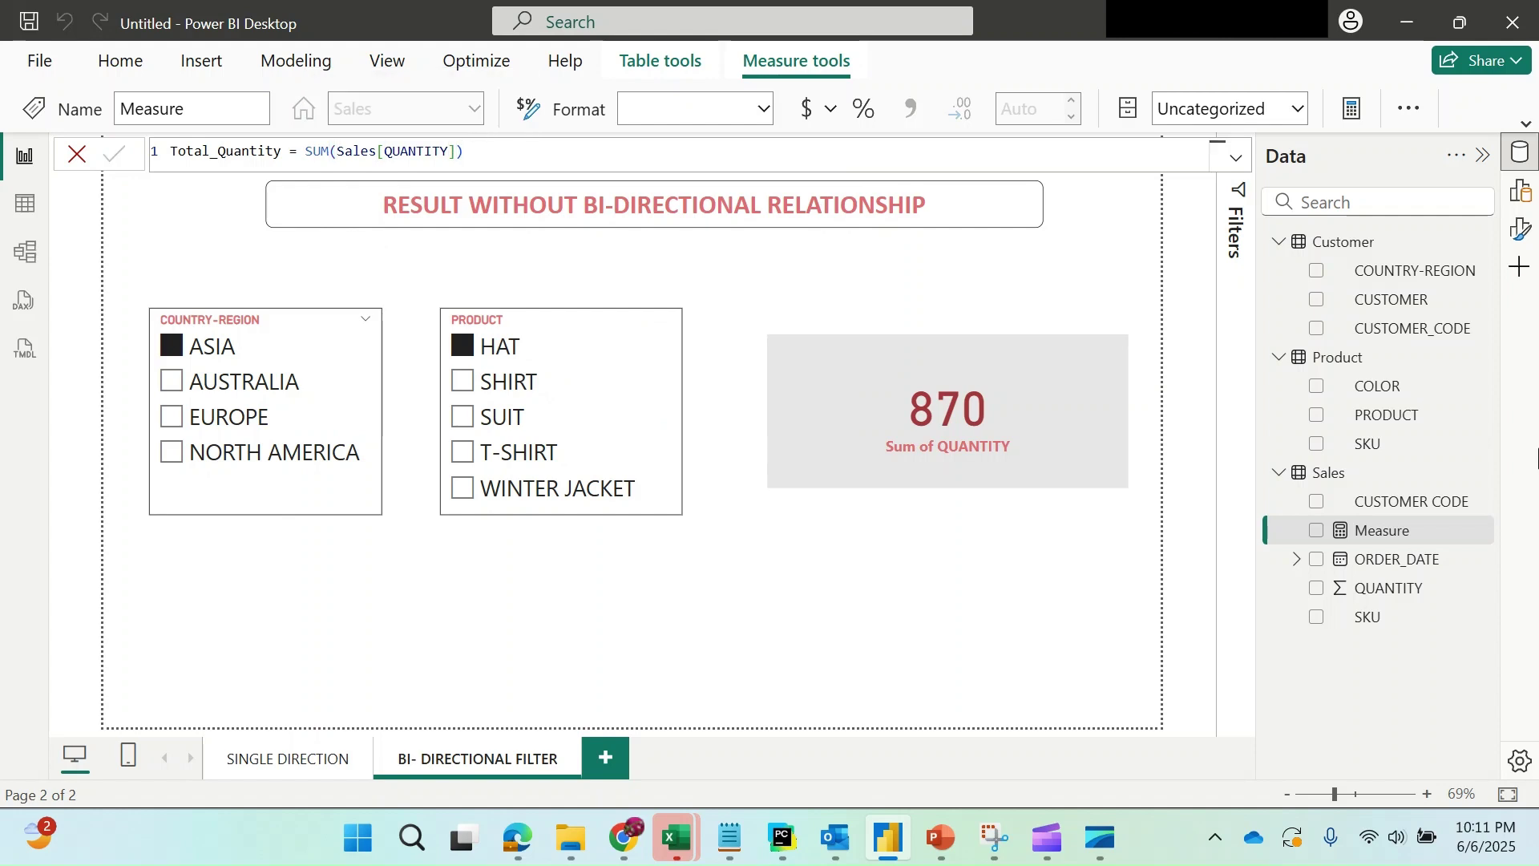
pyautogui.press('Return')
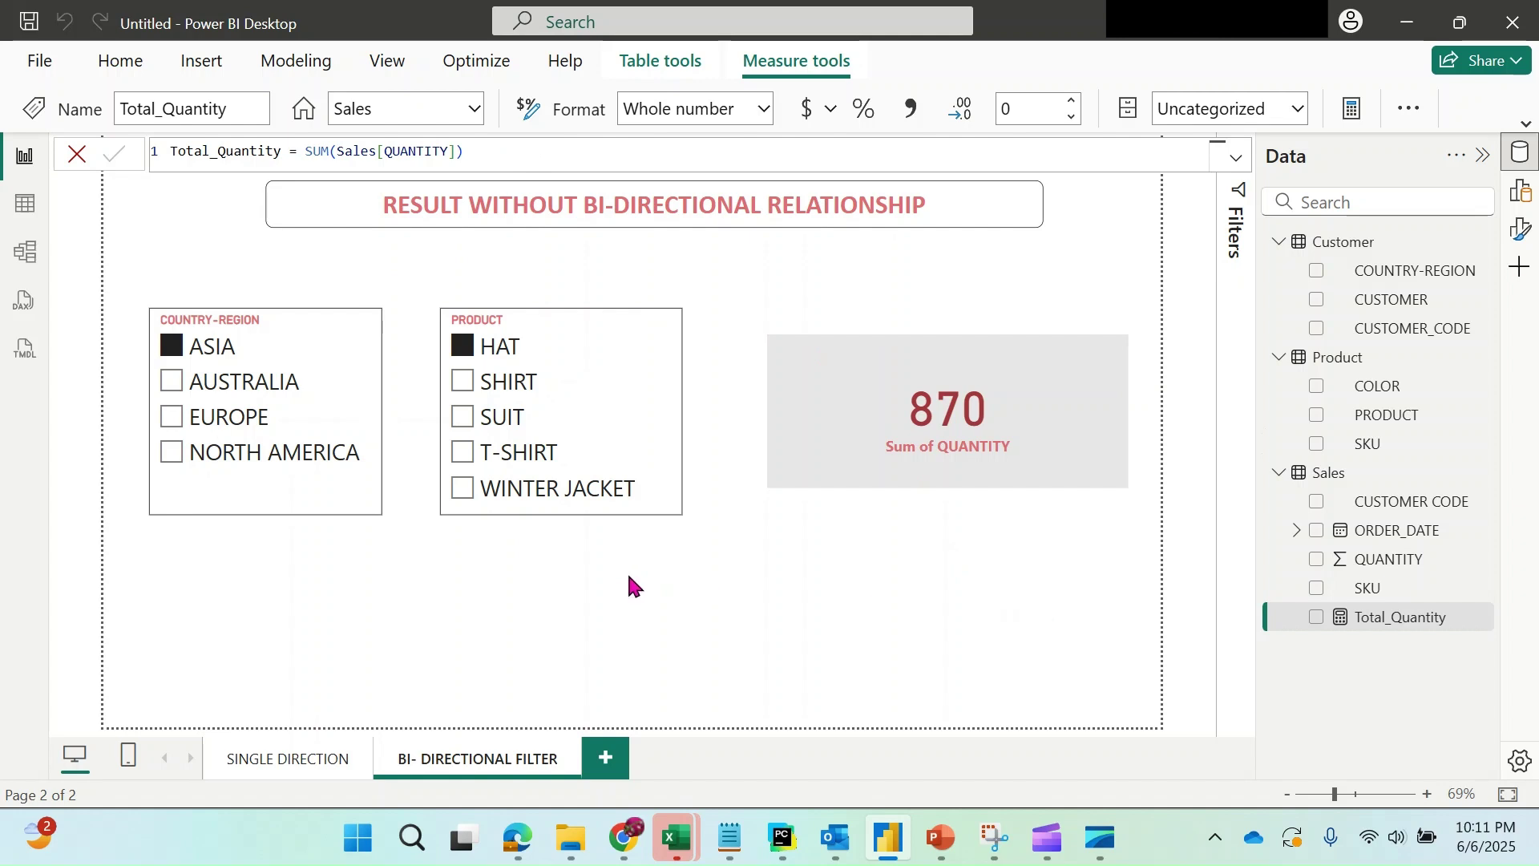
# - Test the unfiltered slicers by selecting AUSTRALIA and EUROPE, clear the product selection, and set the region back to ASIA
pyautogui.click(545, 510)
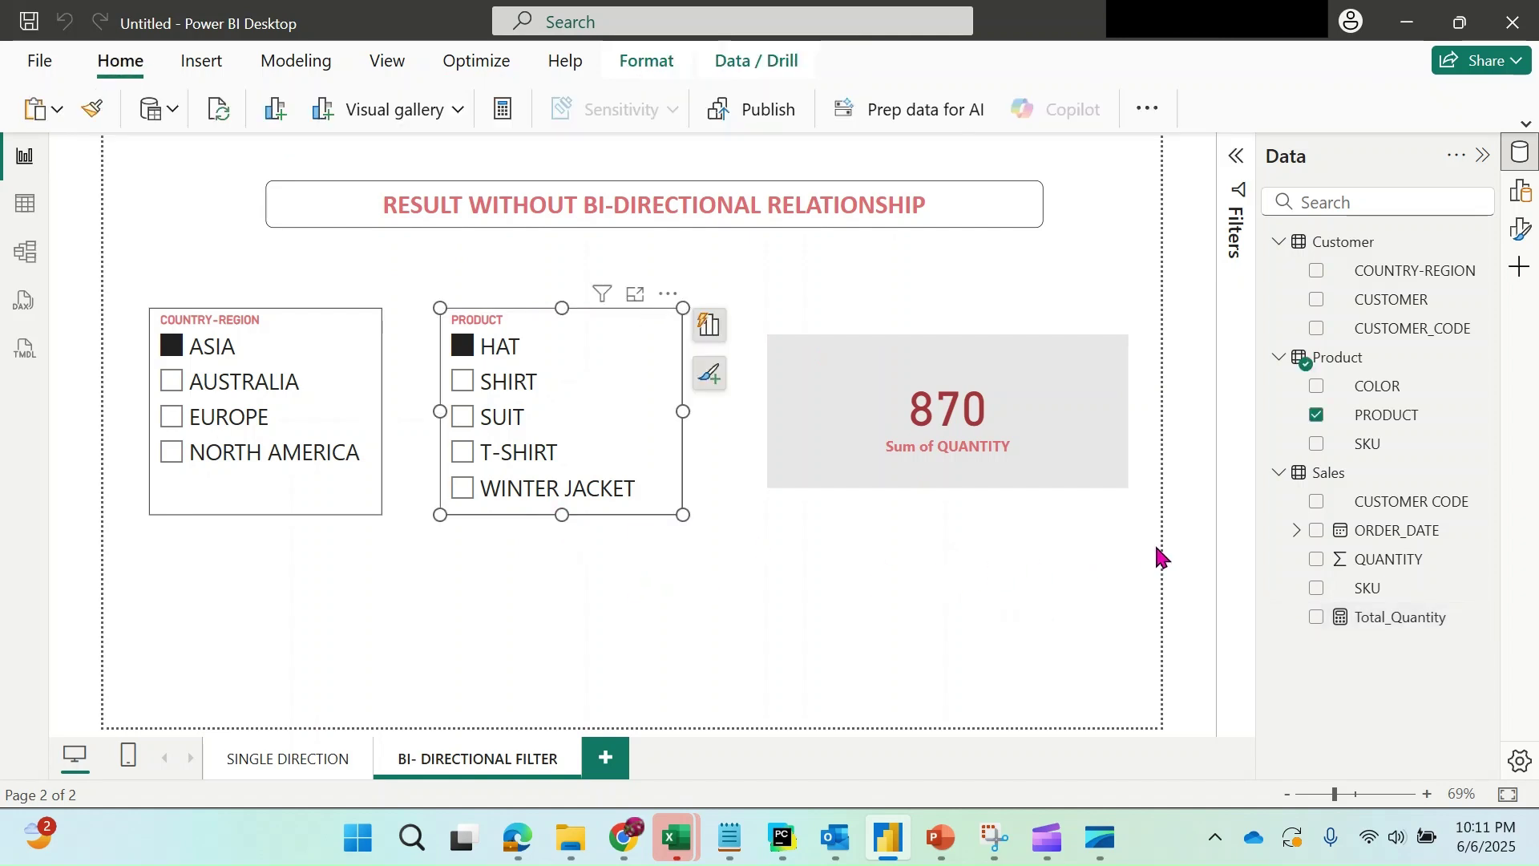
pyautogui.click(762, 646)
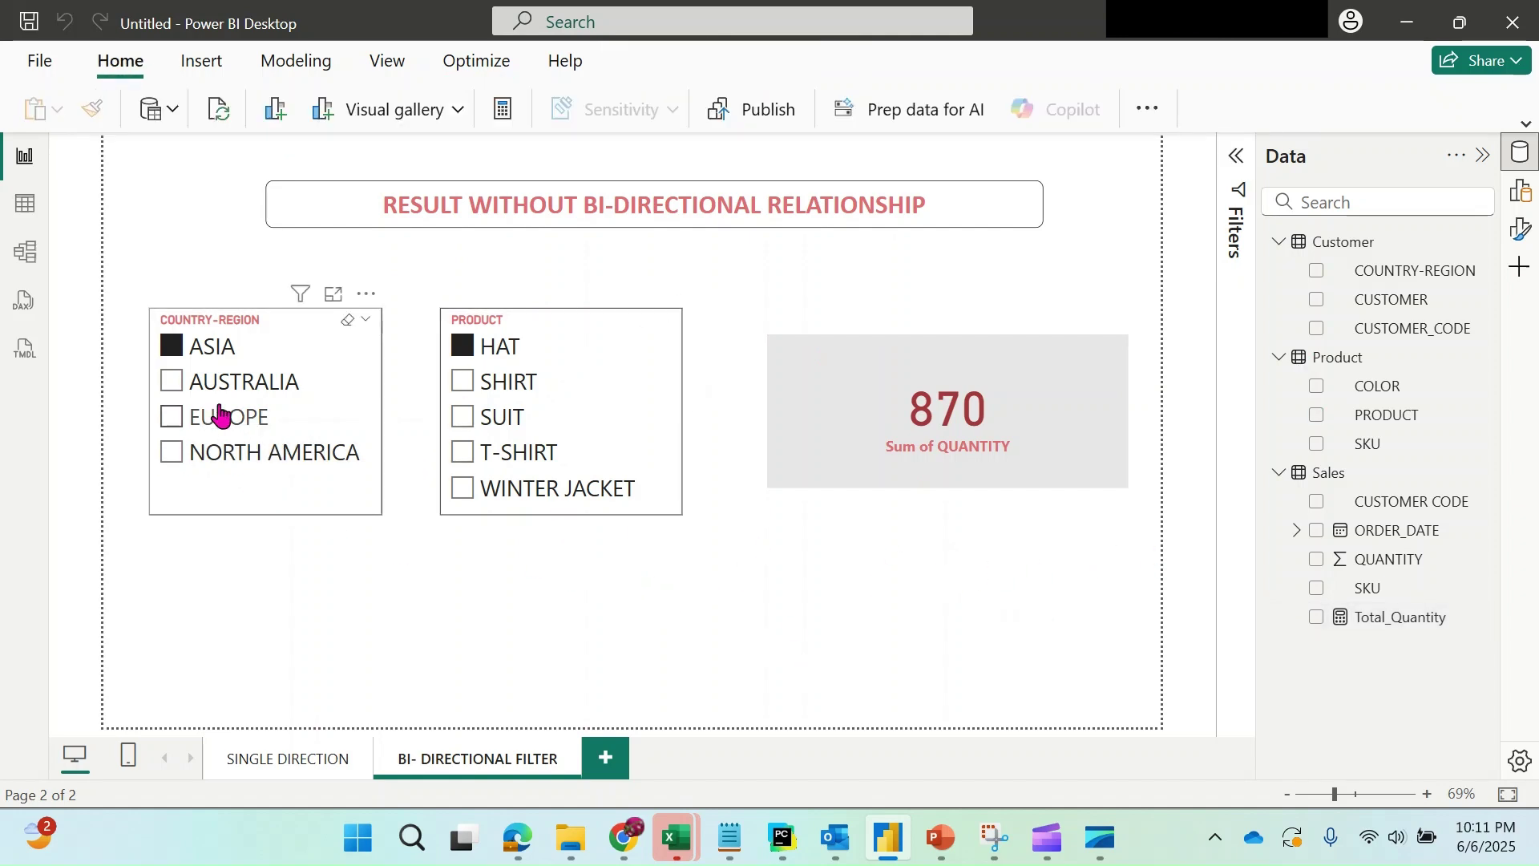
pyautogui.click(177, 381)
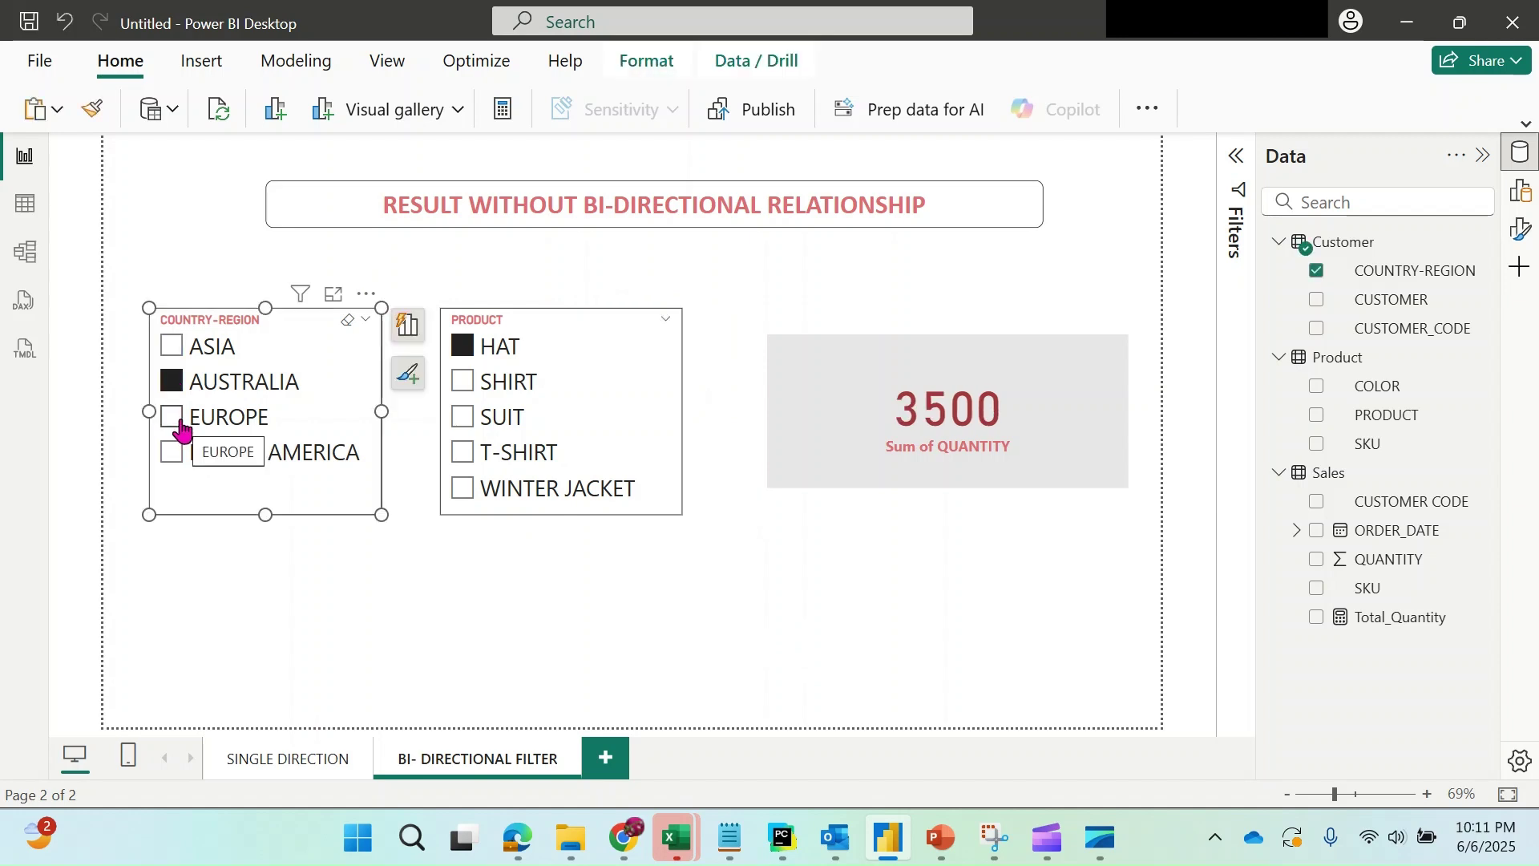
pyautogui.click(175, 419)
pyautogui.doubleClick(464, 429)
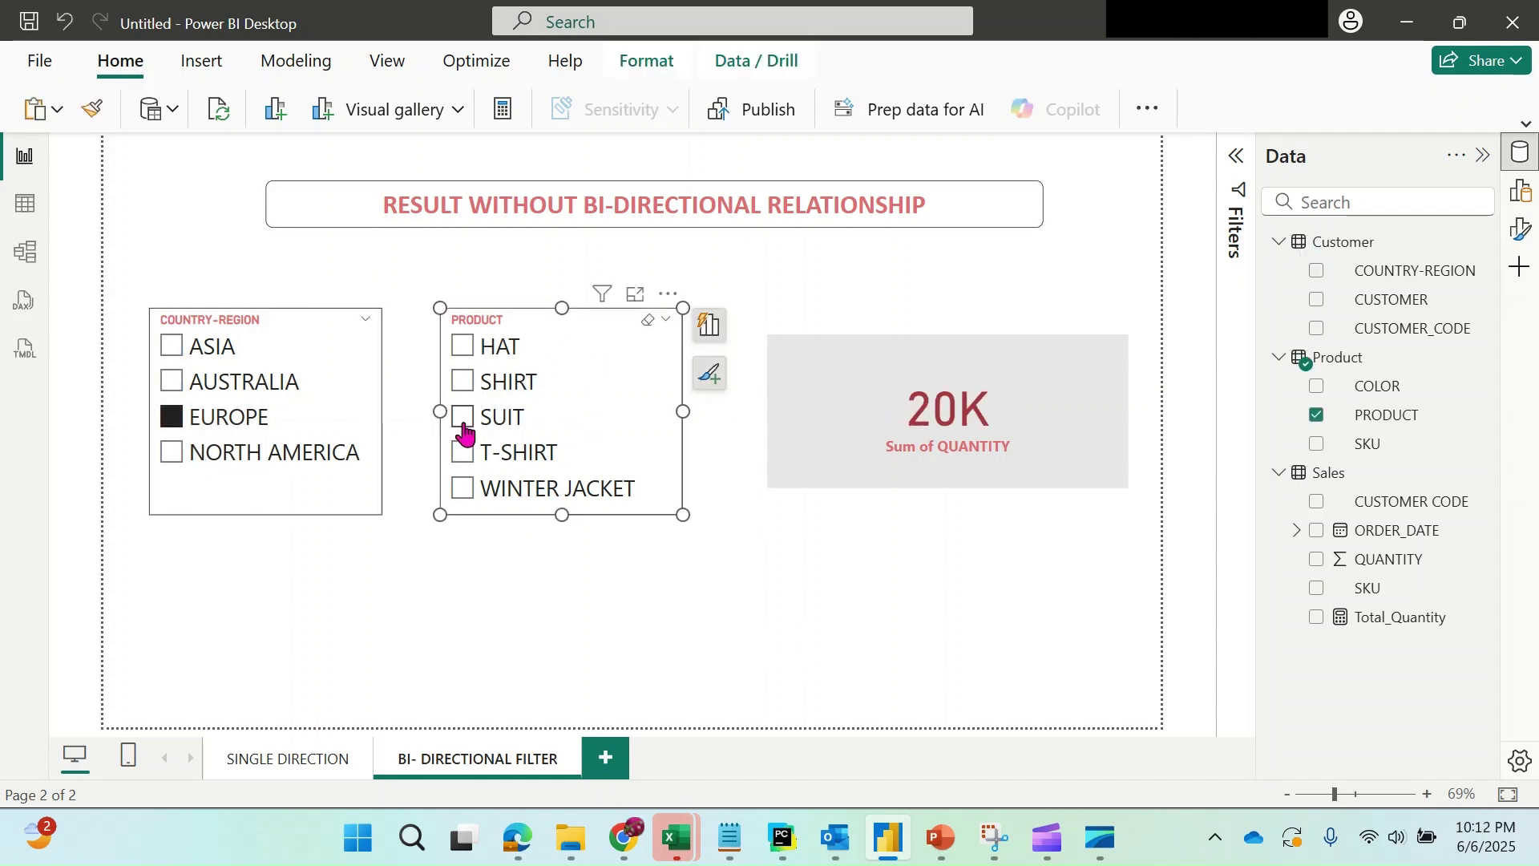
pyautogui.click(200, 346)
pyautogui.click(1152, 522)
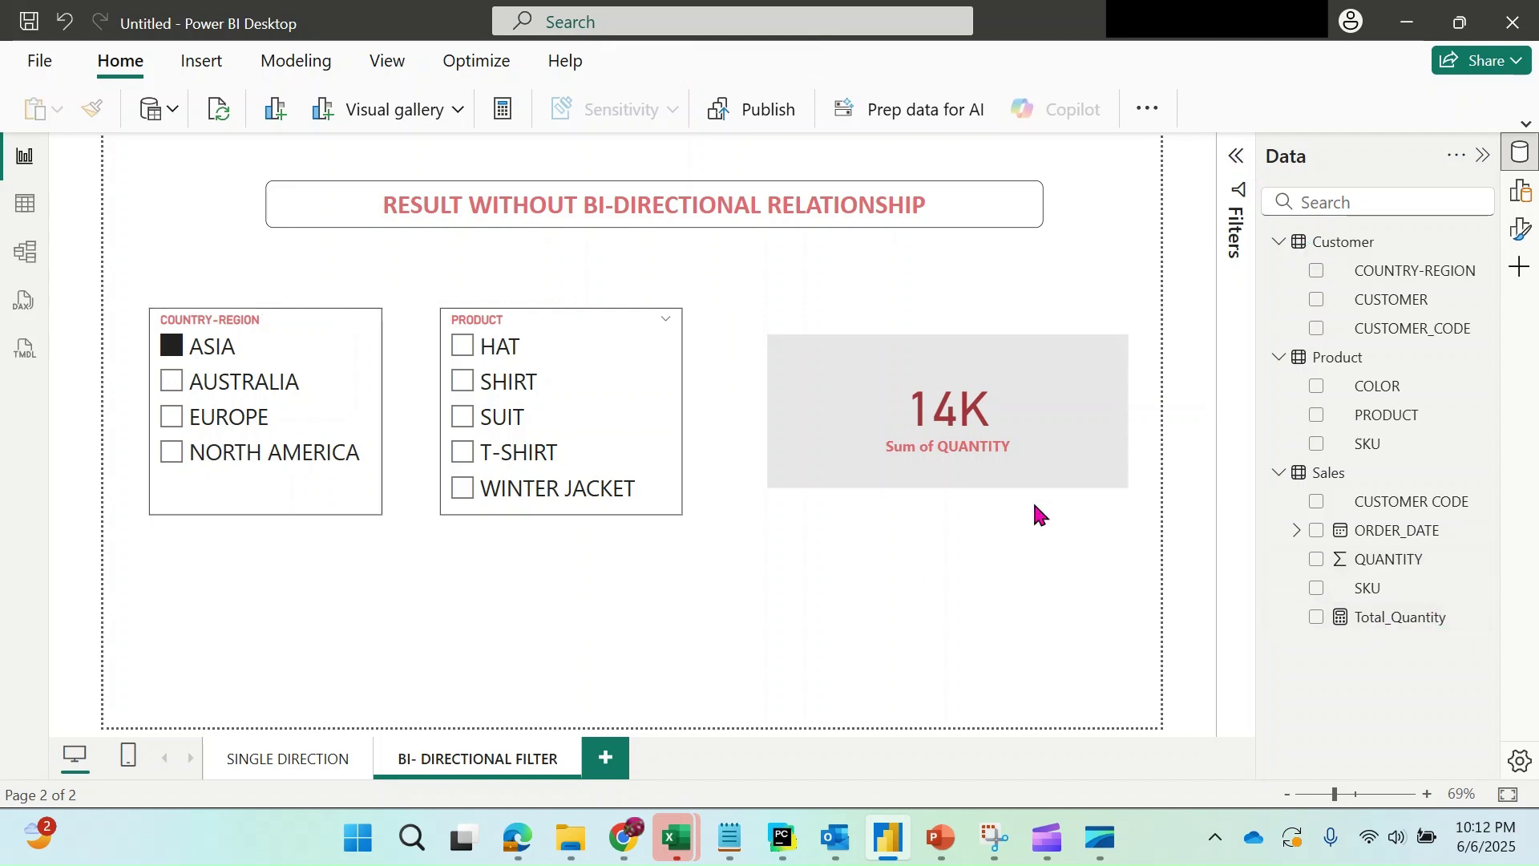
# - Add Total_Quantity as a visual-level filter on the PRODUCT slicer and apply the condition "is not blank"
pyautogui.click(519, 513)
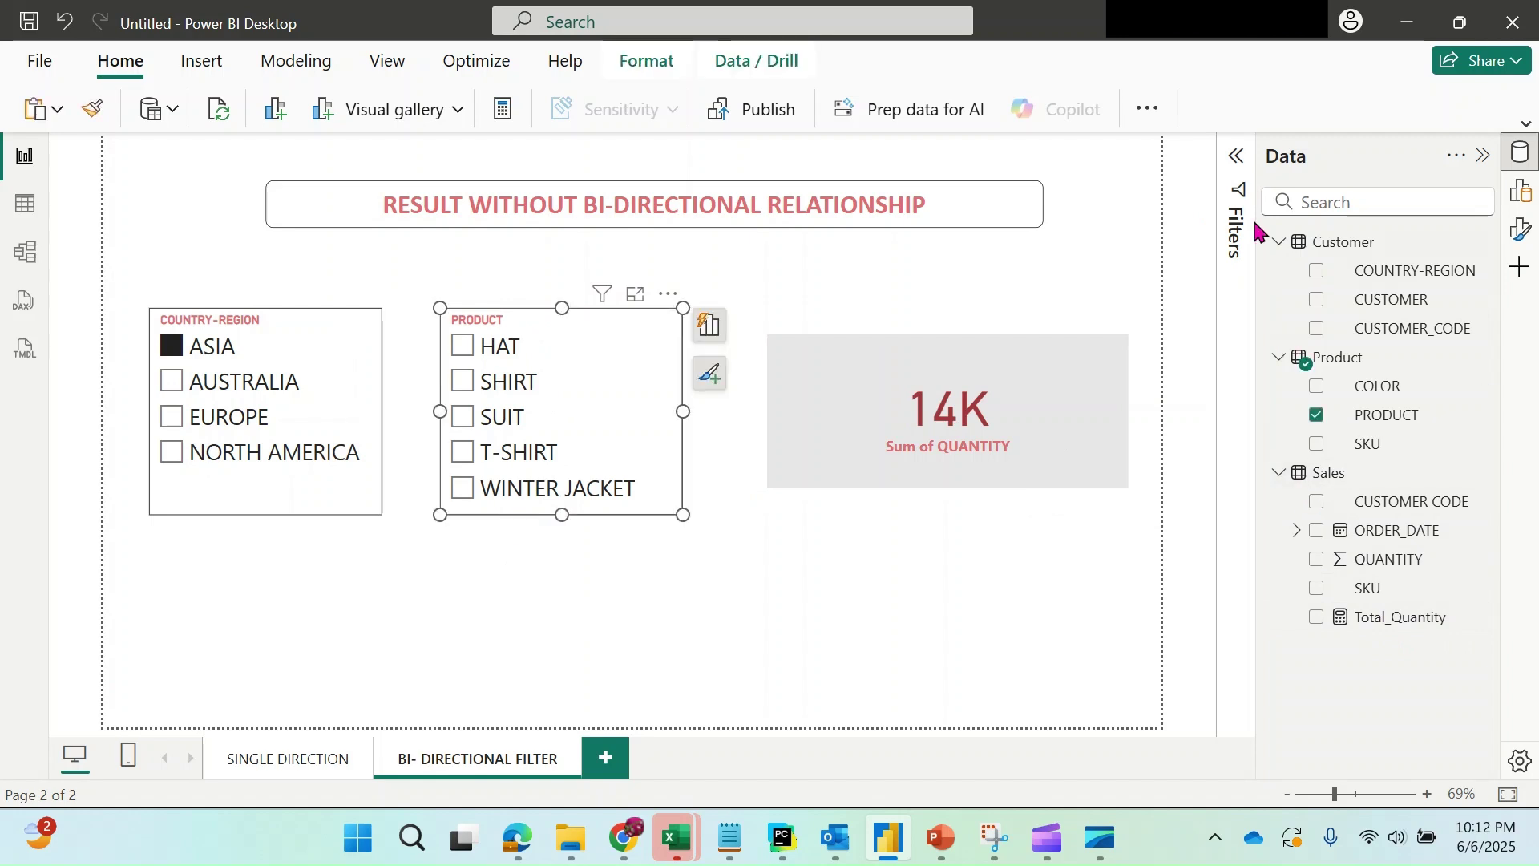
pyautogui.click(1236, 156)
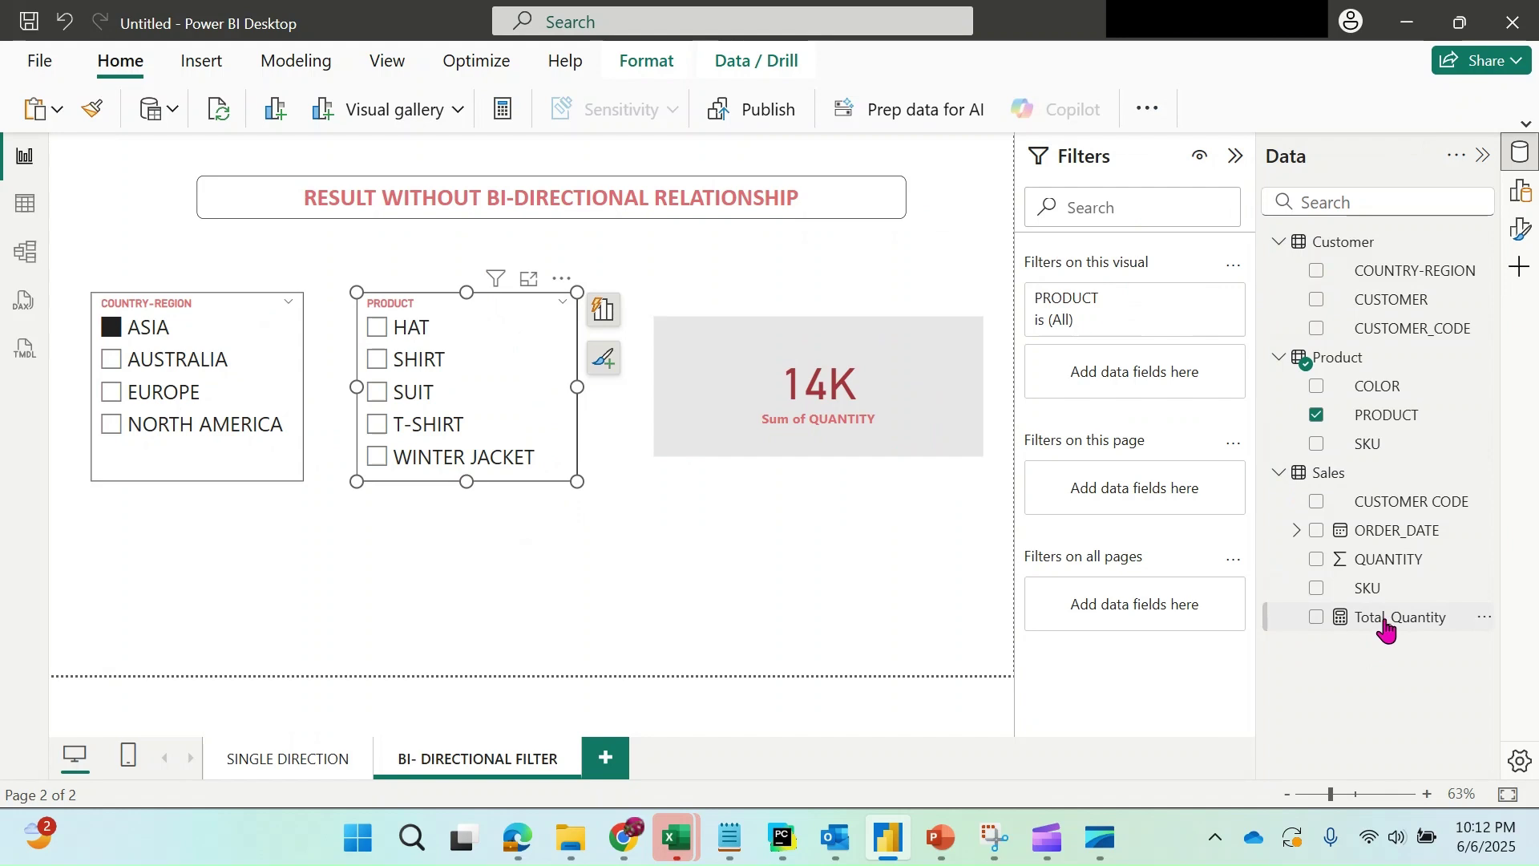
pyautogui.moveTo(1386, 629); pyautogui.dragTo(1146, 369)
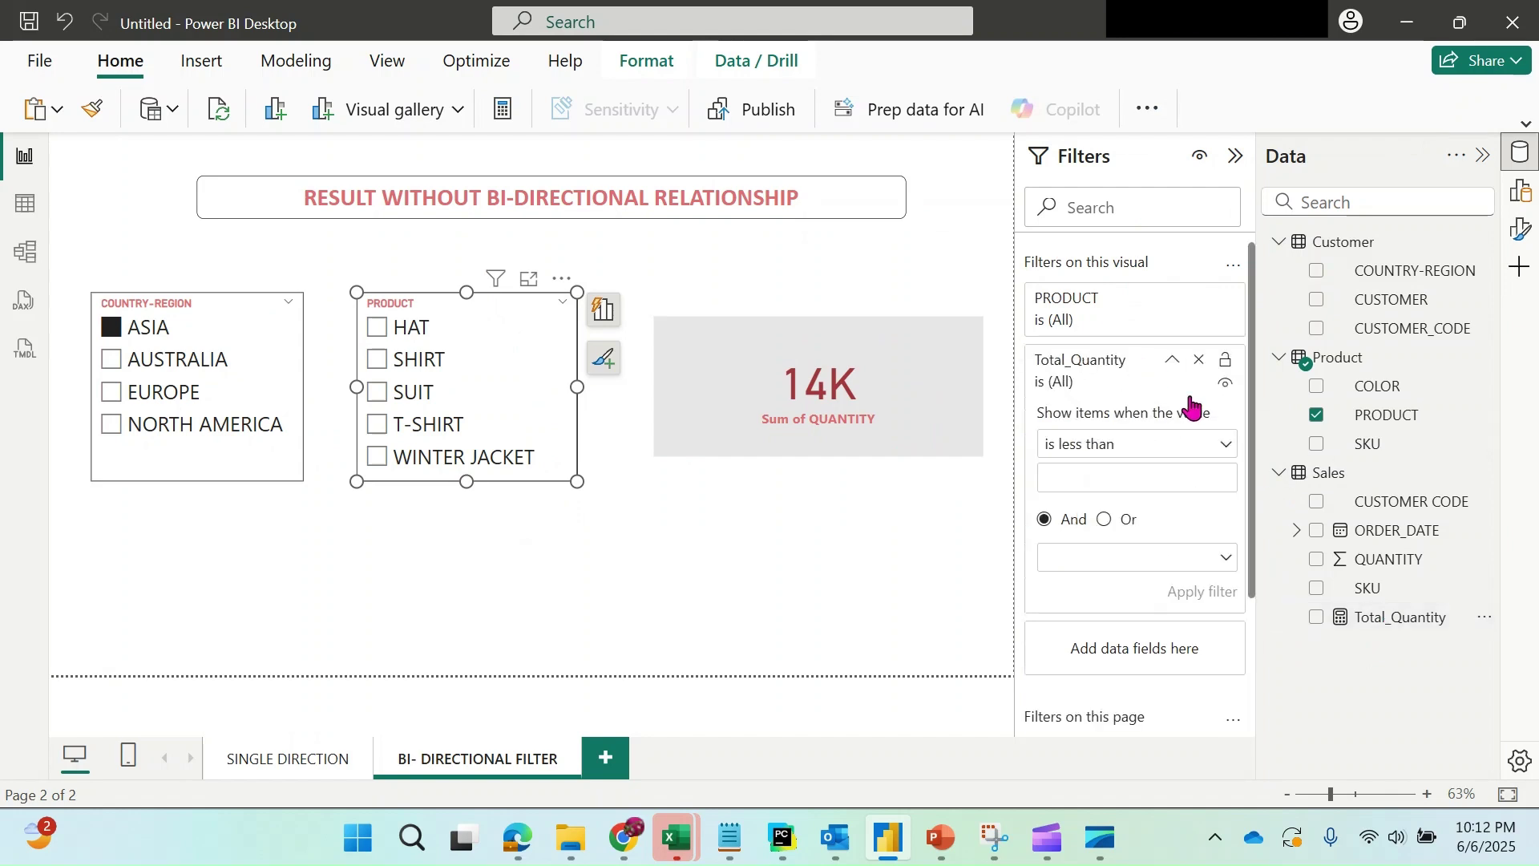
pyautogui.click(1087, 445)
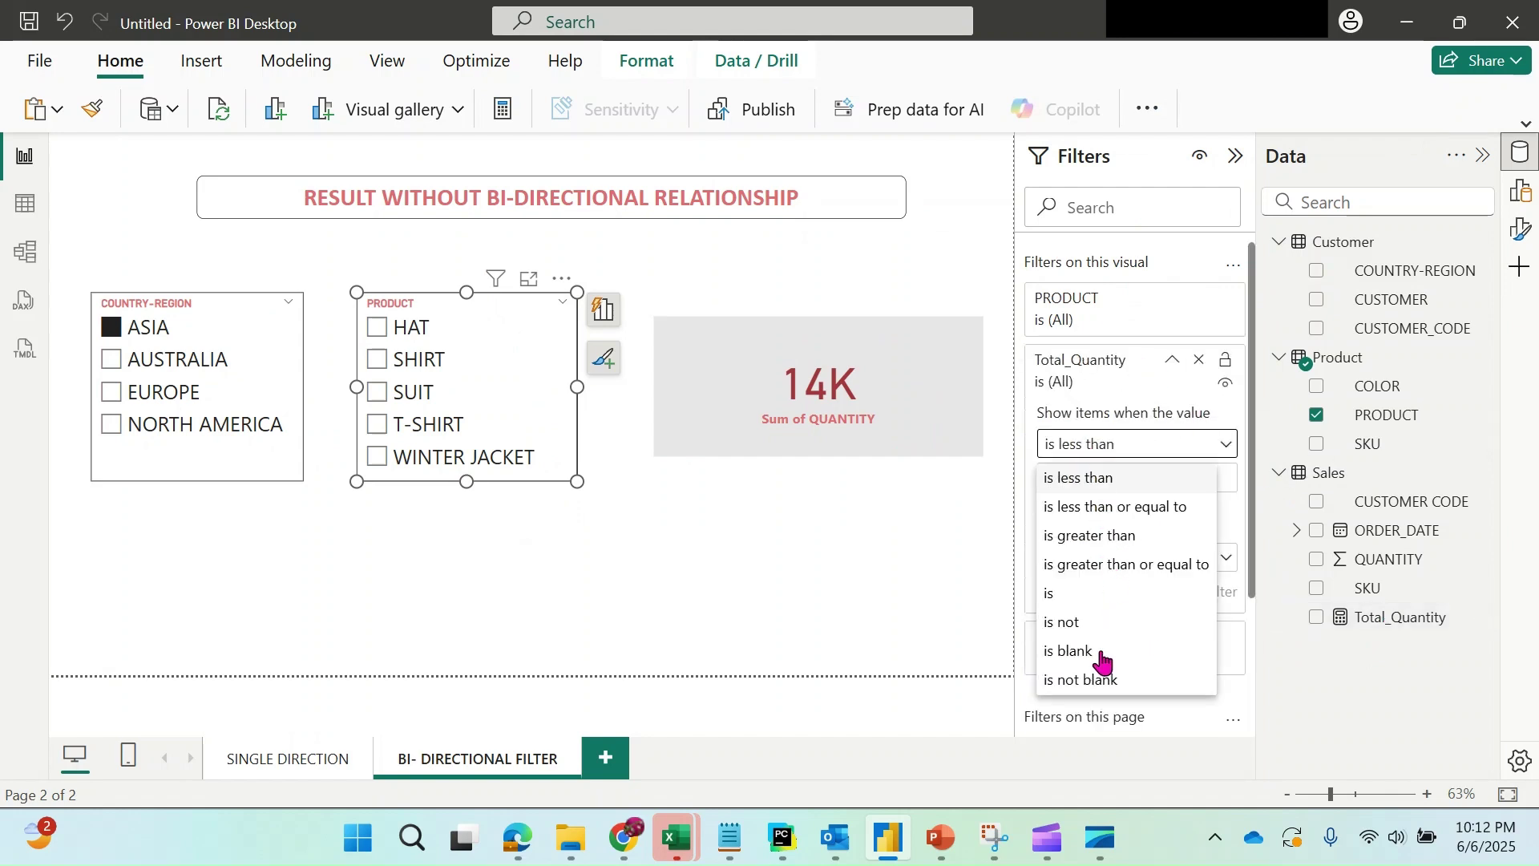
pyautogui.click(1099, 681)
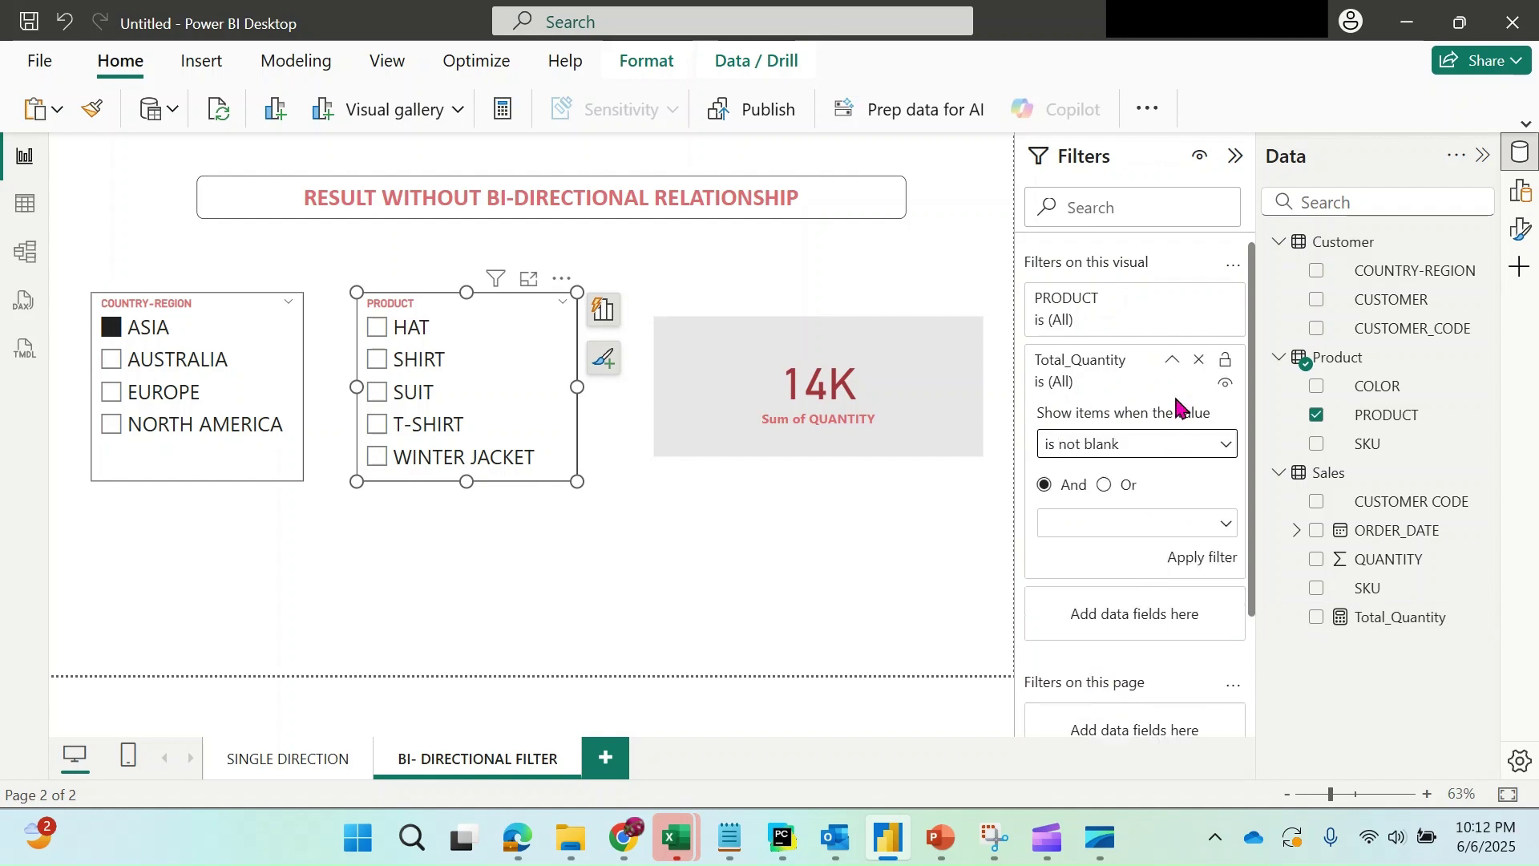
pyautogui.click(1200, 557)
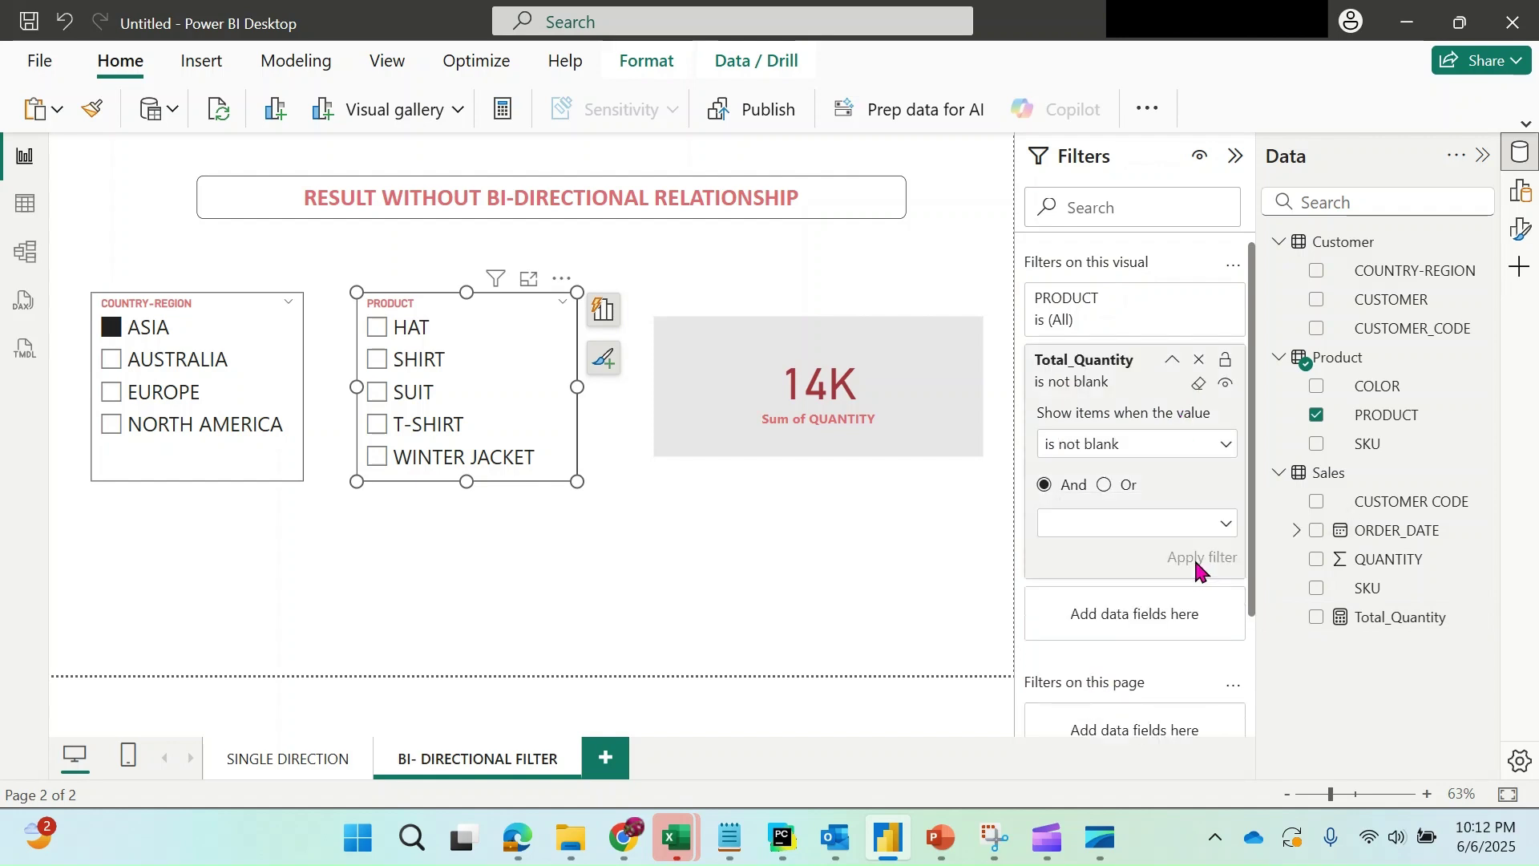
# - Hide and lock the Total_Quantity filter on the PRODUCT slicer and collapse its filter card
pyautogui.click(1225, 388)
pyautogui.click(1171, 359)
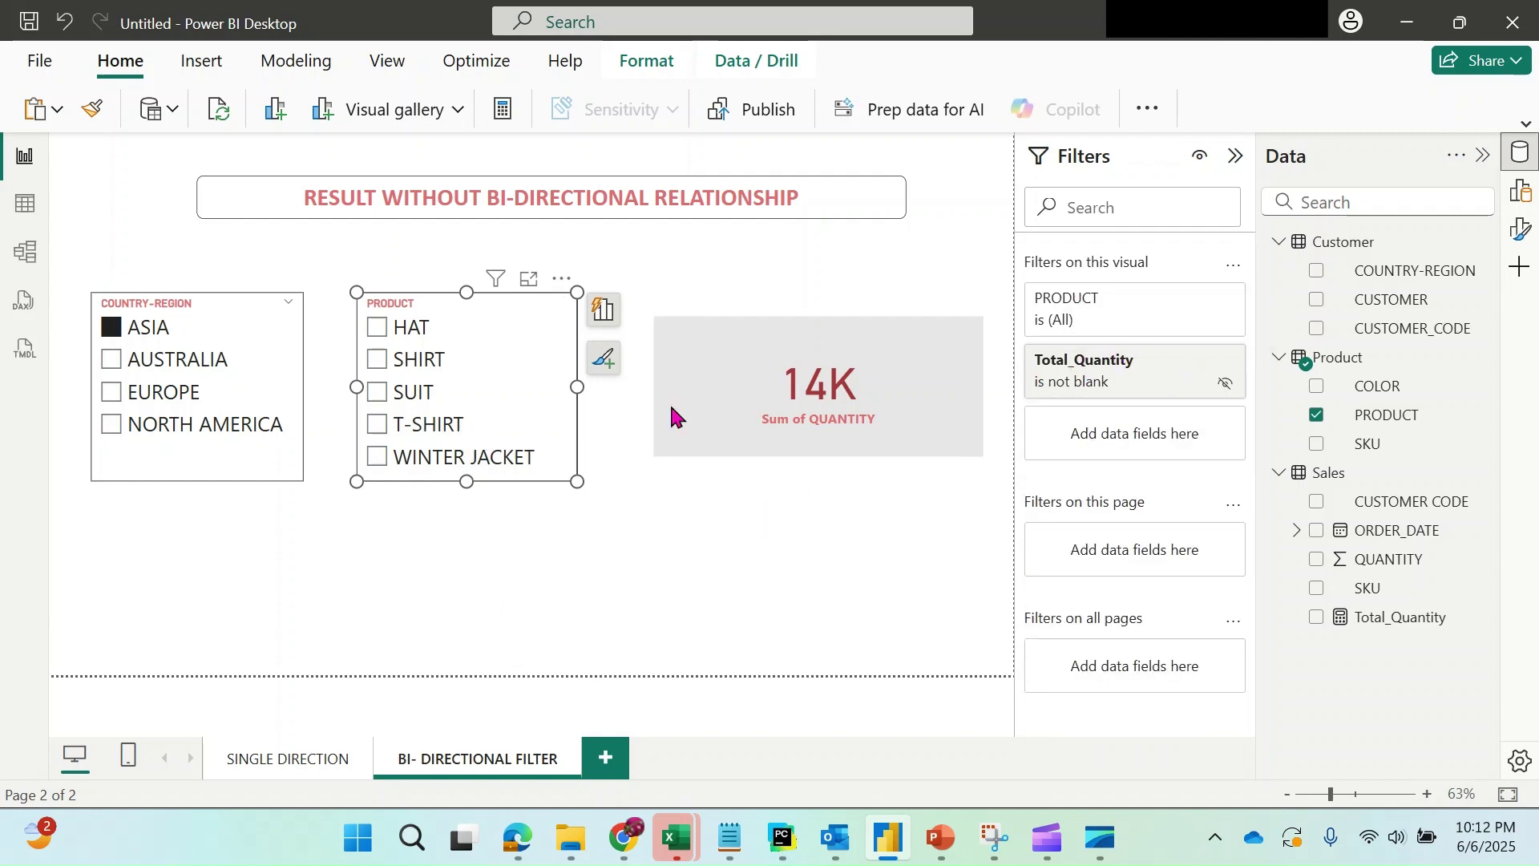
pyautogui.click(1224, 367)
# - Test the filtered product slicer with AUSTRALIA, EUROPE and NORTH AMERICA, then return to AUSTRALIA and try the SUIT and HAT products
pyautogui.click(113, 362)
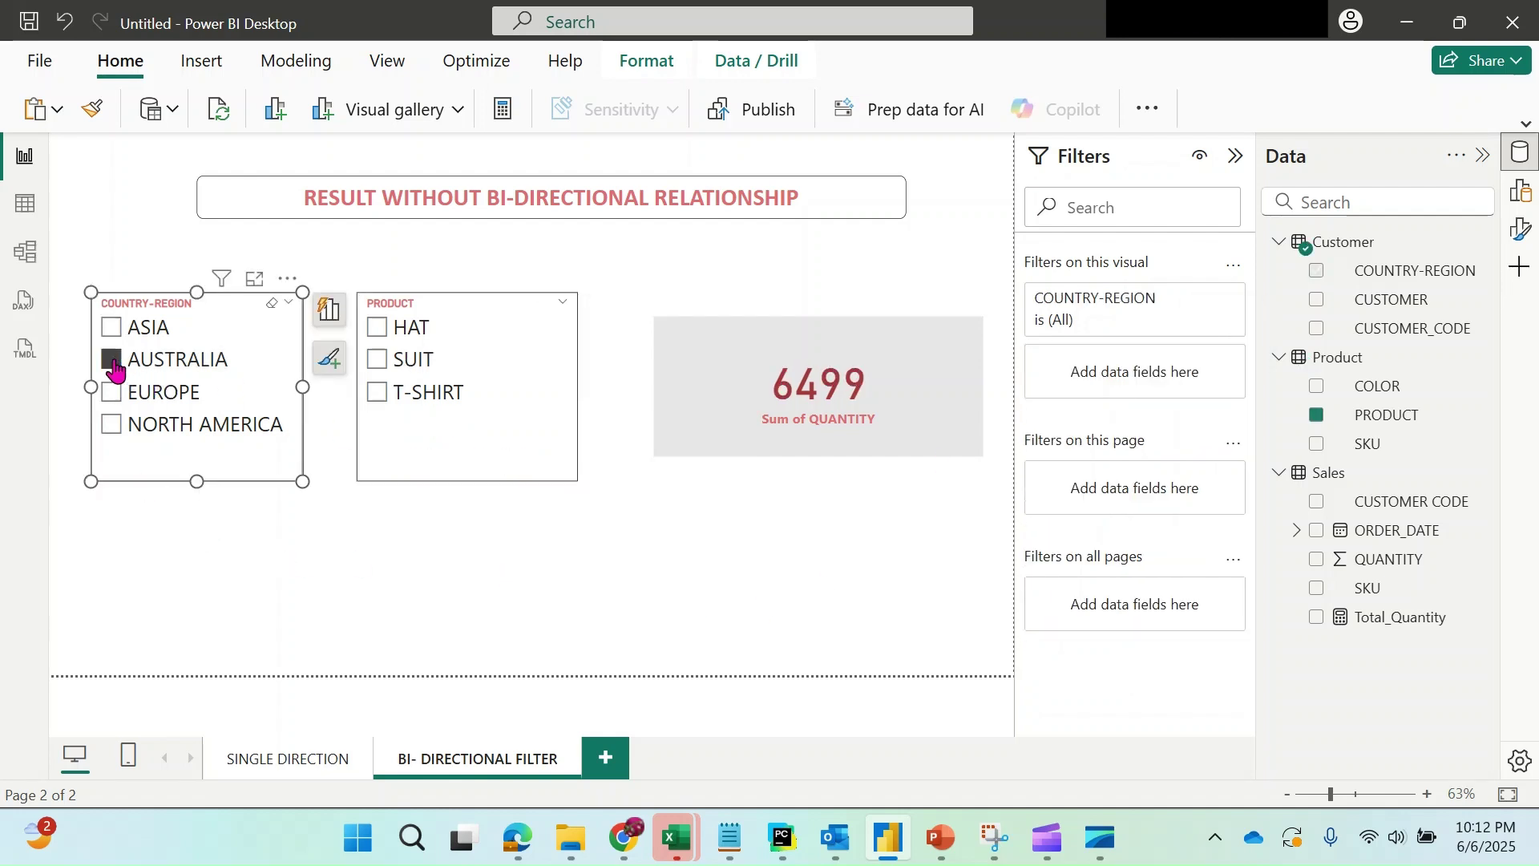
pyautogui.click(112, 394)
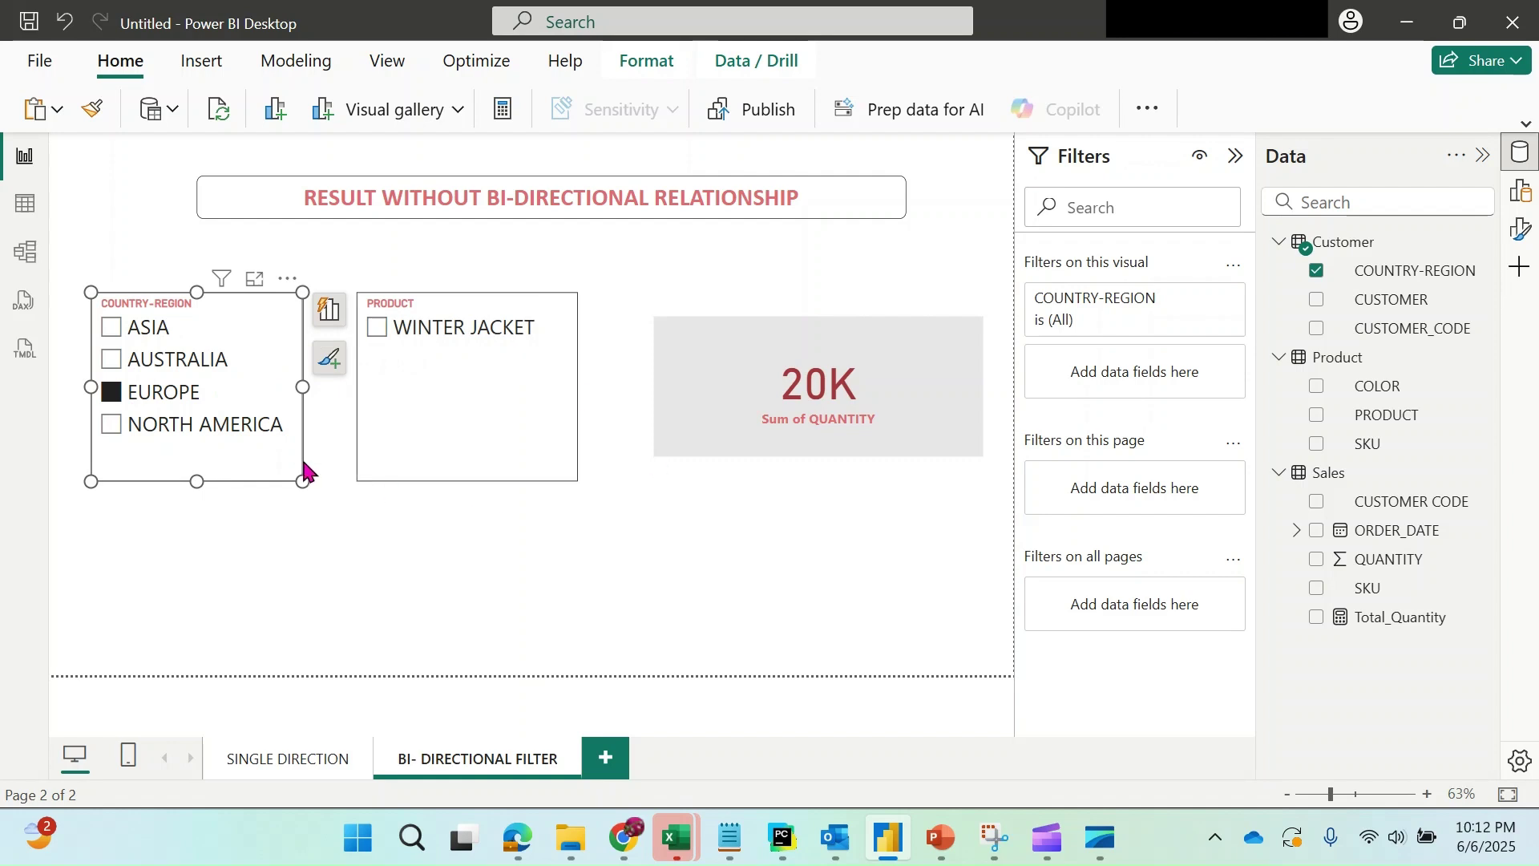
pyautogui.click(125, 424)
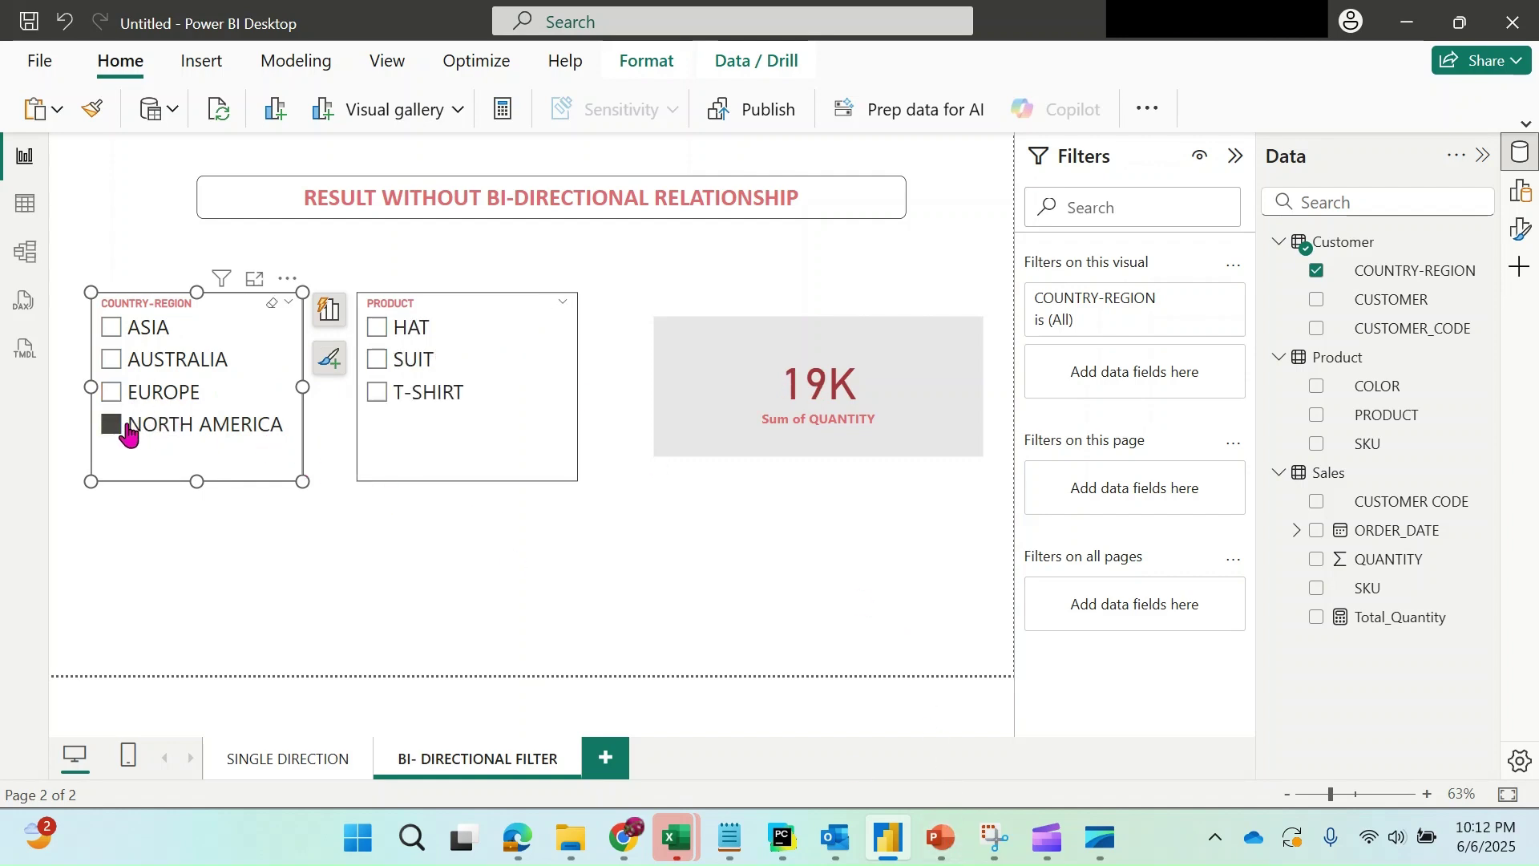
pyautogui.click(131, 366)
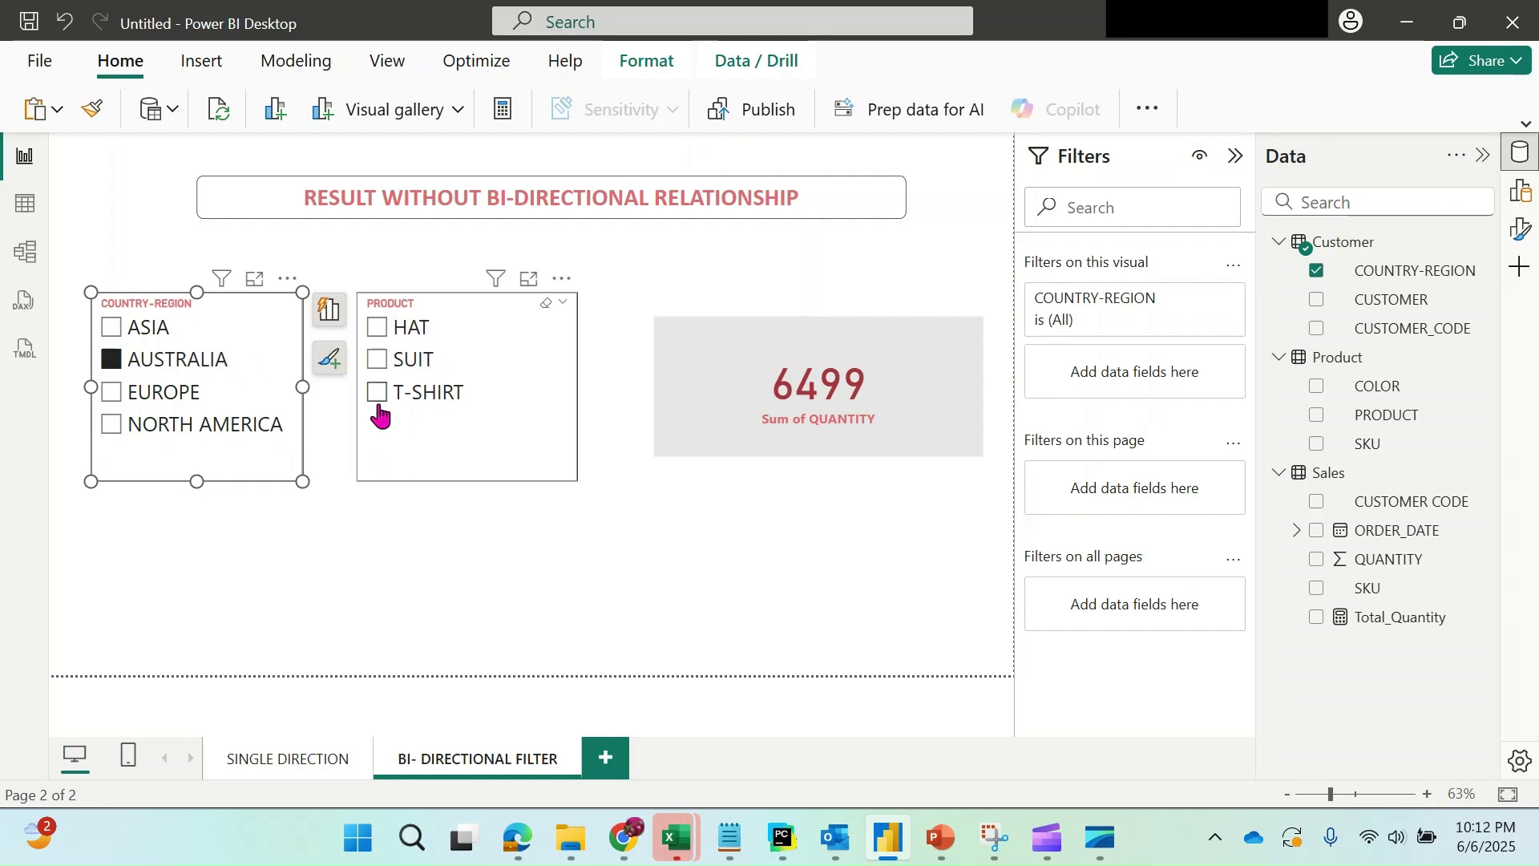
pyautogui.click(378, 362)
pyautogui.click(377, 327)
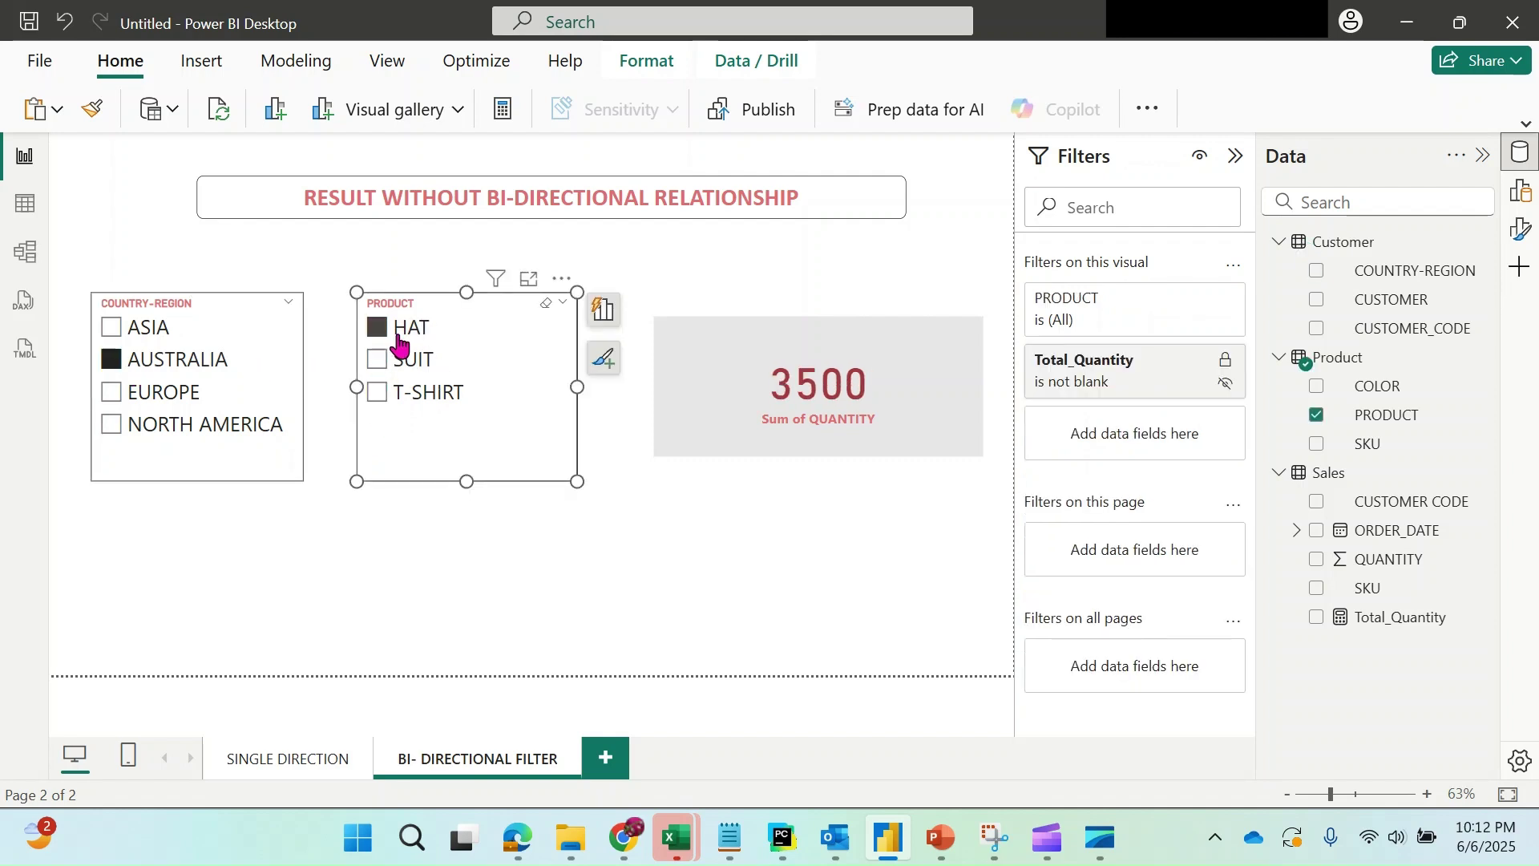
pyautogui.click(599, 545)
# - Check the data model view, then switch to PowerPoint and show the closing "Thank You" slide 3
pyautogui.click(24, 252)
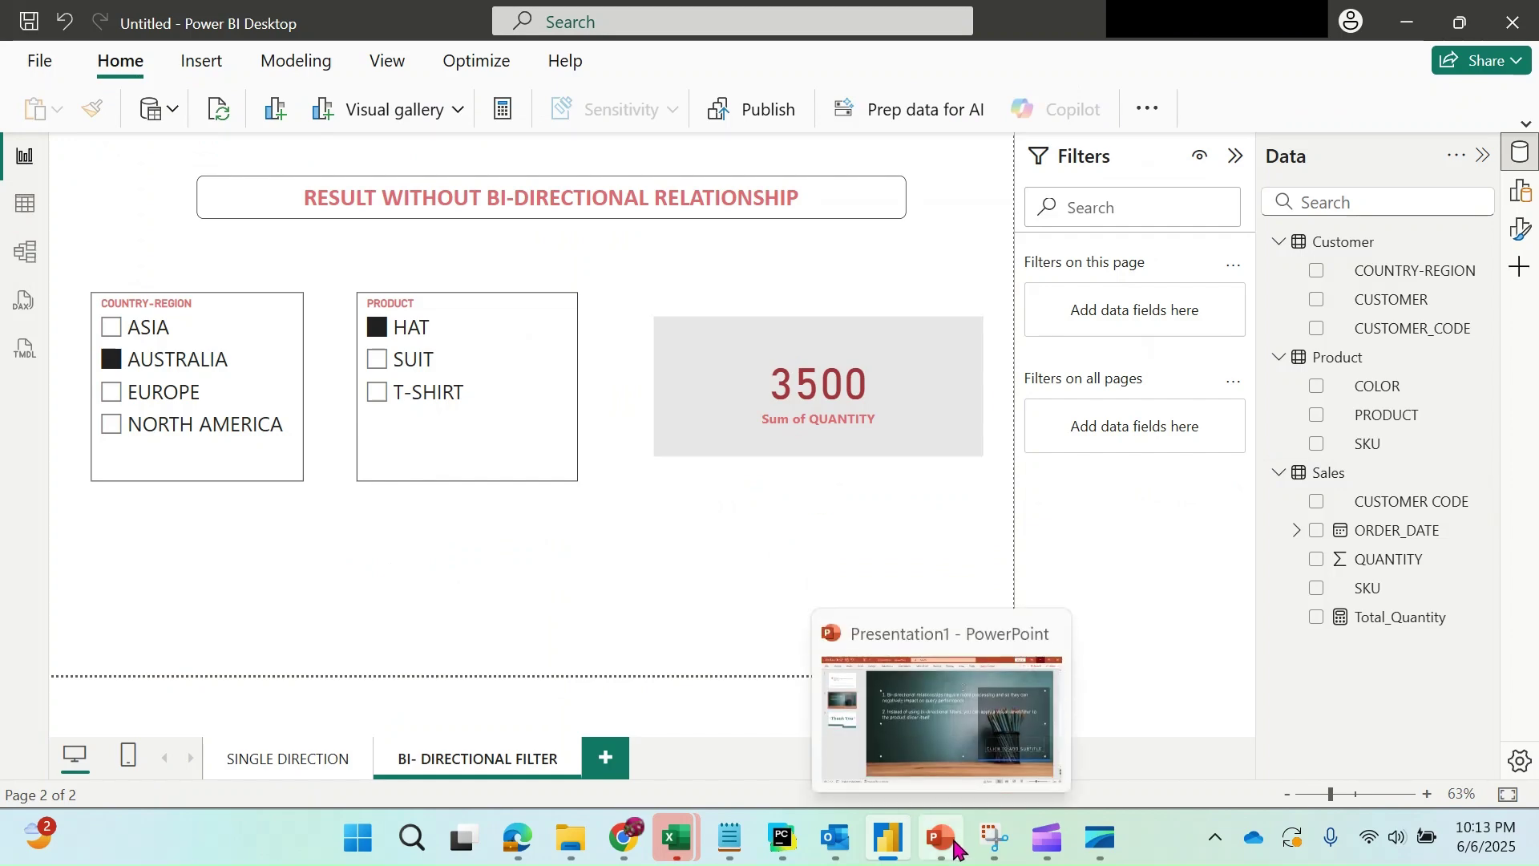
pyautogui.click(931, 721)
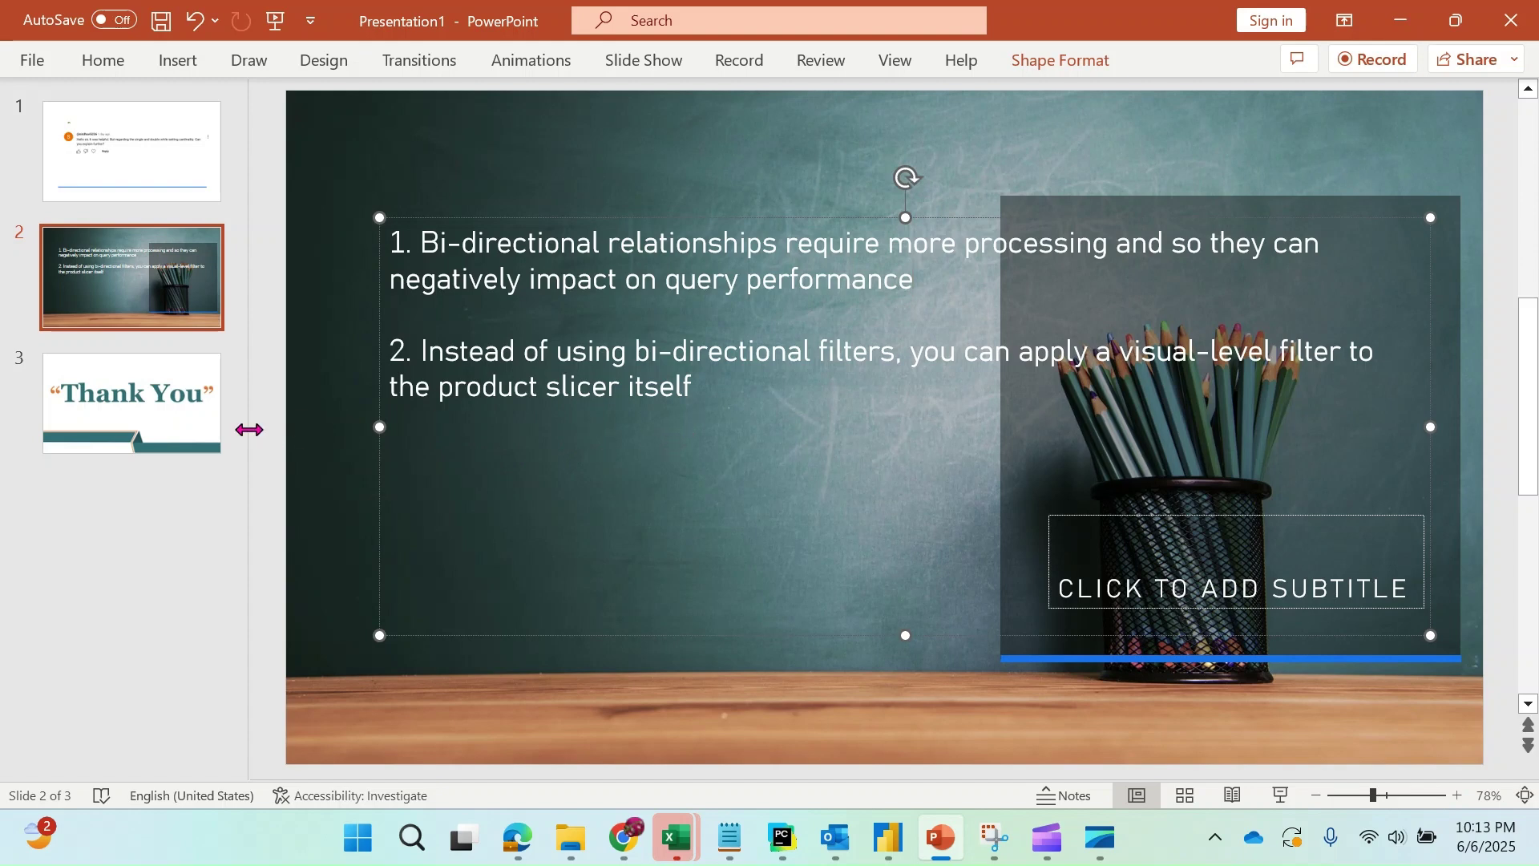
pyautogui.click(141, 414)
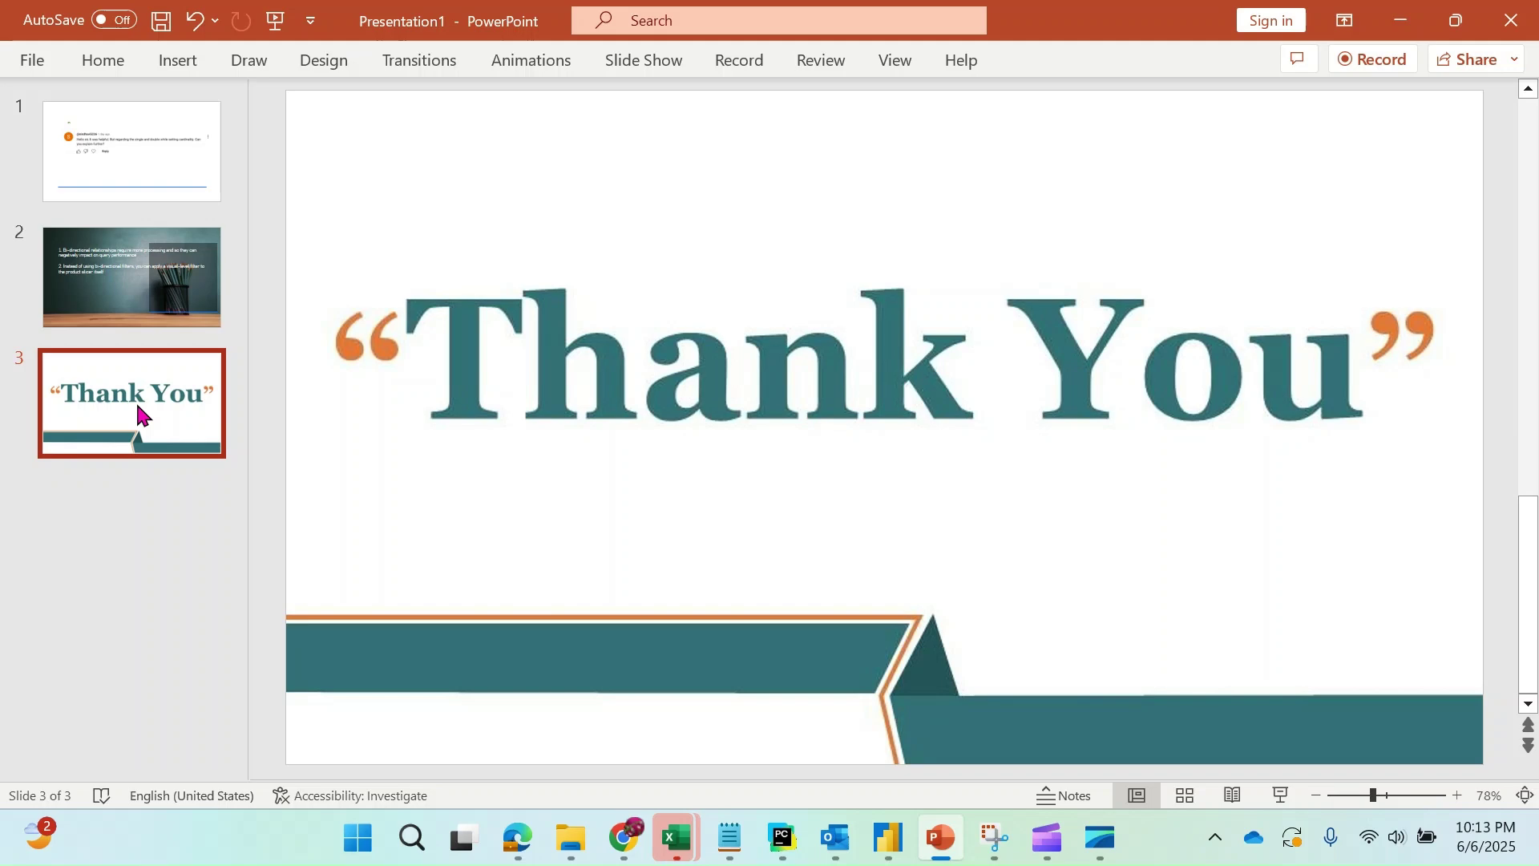